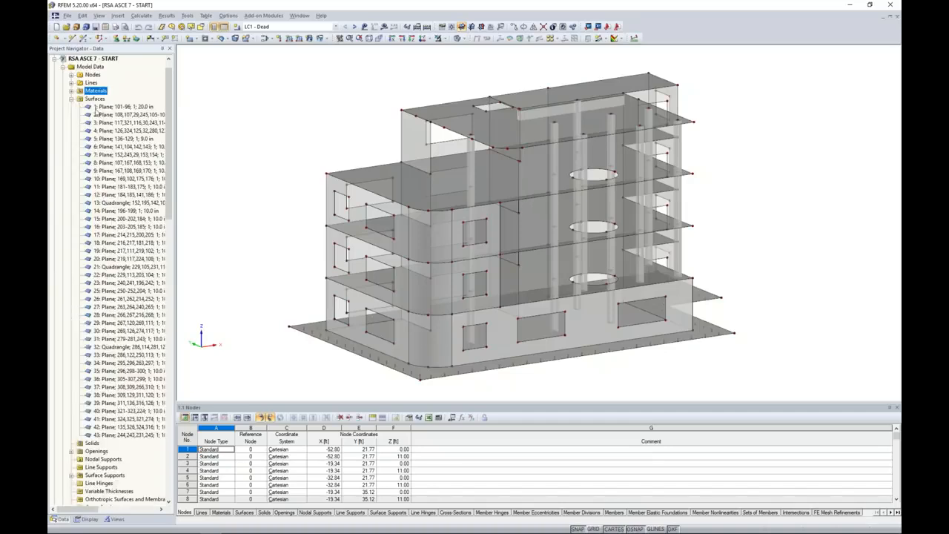
Examine several surfaces and the two concrete cross-sections from the model data by highlighting them in the building
left_click(126, 122)
left_click(124, 146)
left_click(124, 178)
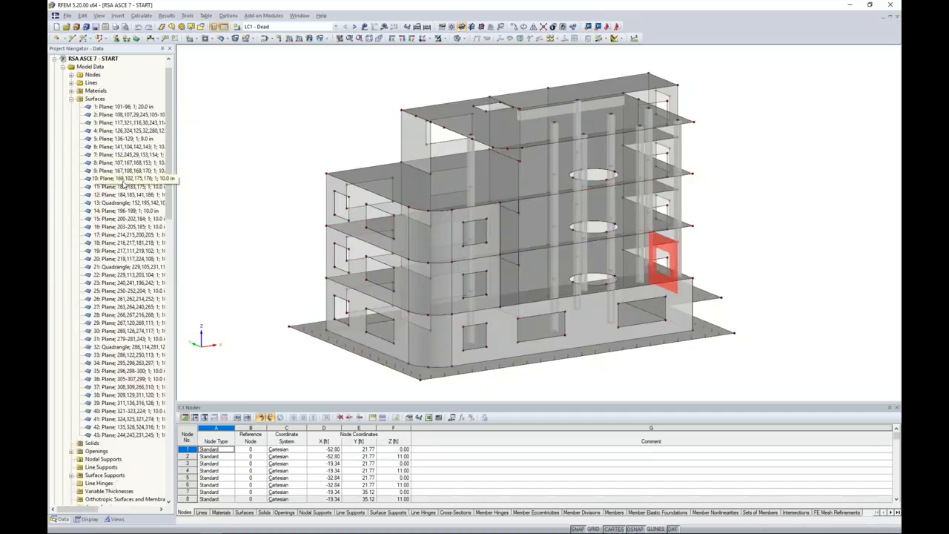
left_click(124, 194)
left_click(124, 202)
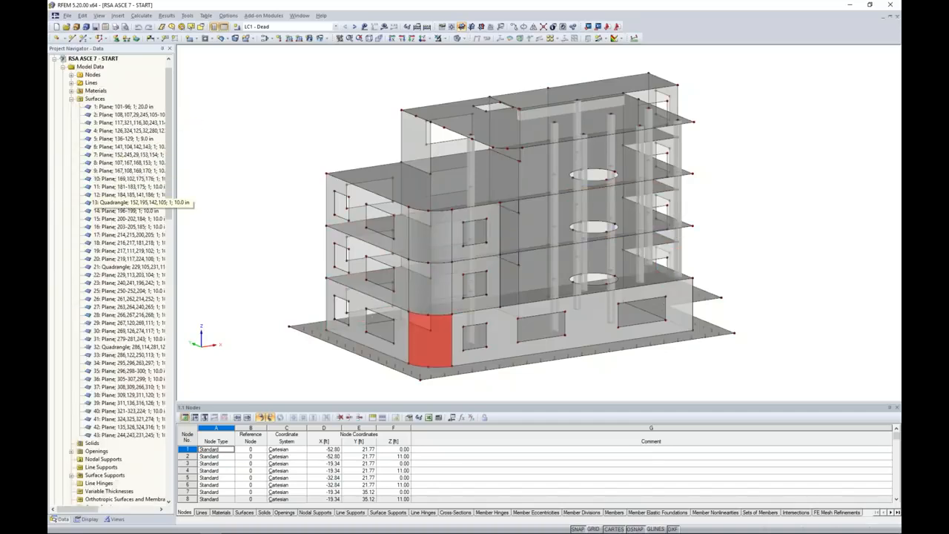
left_click(71, 99)
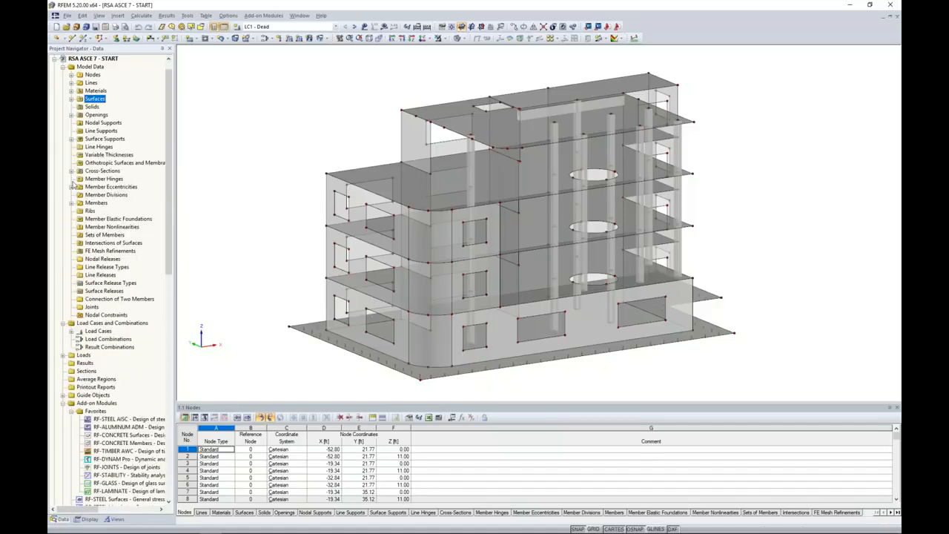
left_click(71, 171)
left_click(107, 179)
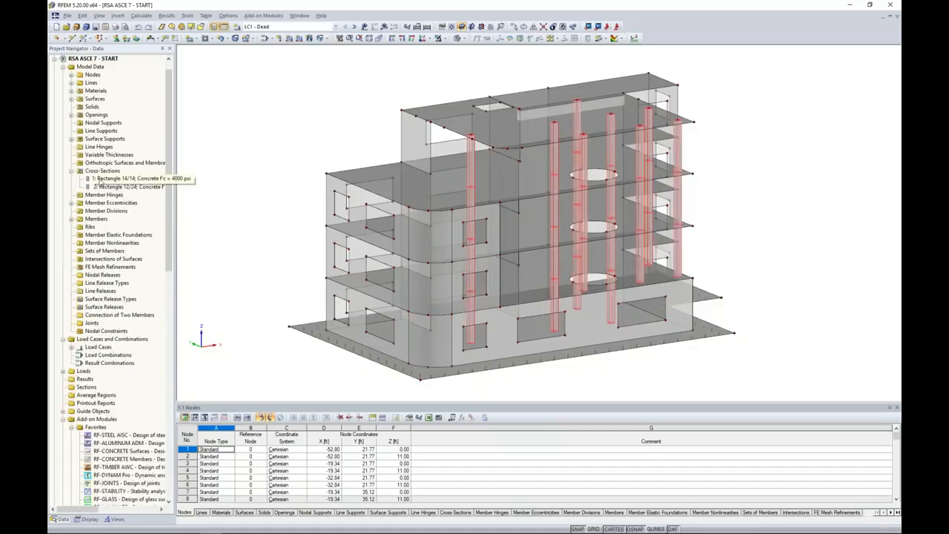
left_click(104, 186)
left_click(71, 170)
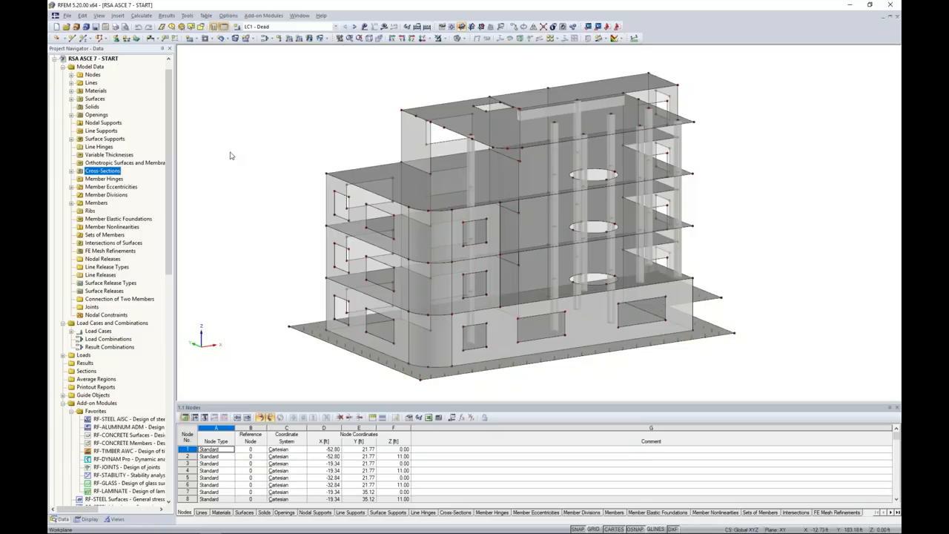
Display the dead, live and snow load cases on the building one after another and inspect the applied loads
left_click(335, 27)
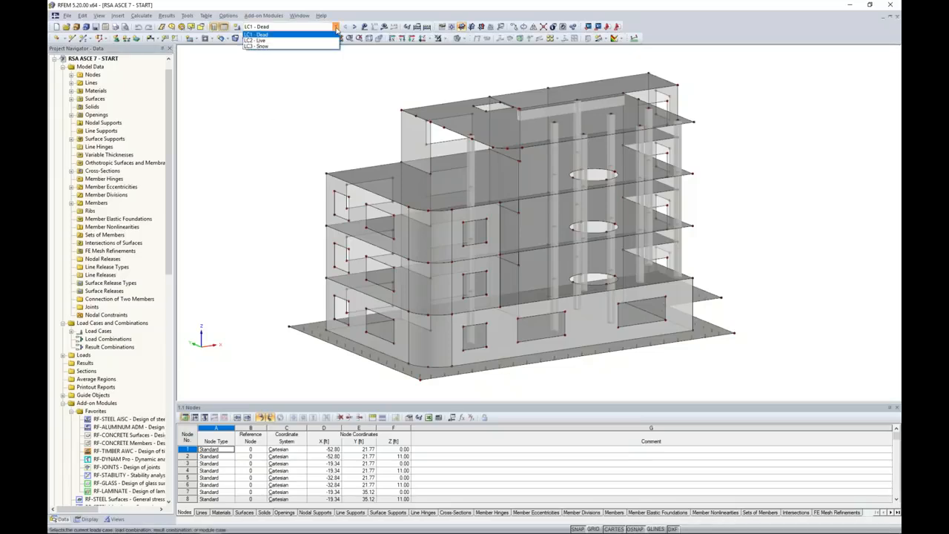
left_click(332, 35)
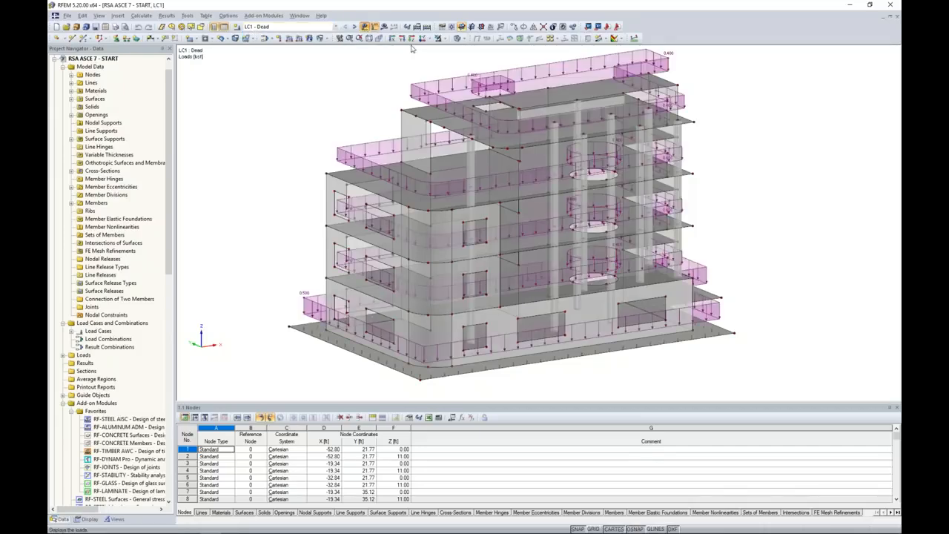
middle_click_drag(777, 224, 736, 243, "ctrl")
left_click(354, 26)
left_click(354, 26)
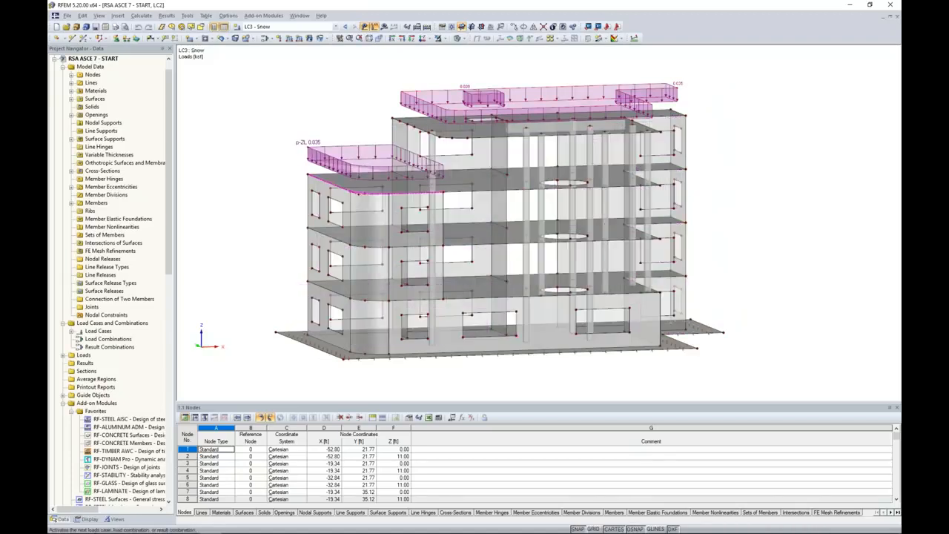
middle_click_drag(747, 203, 732, 214)
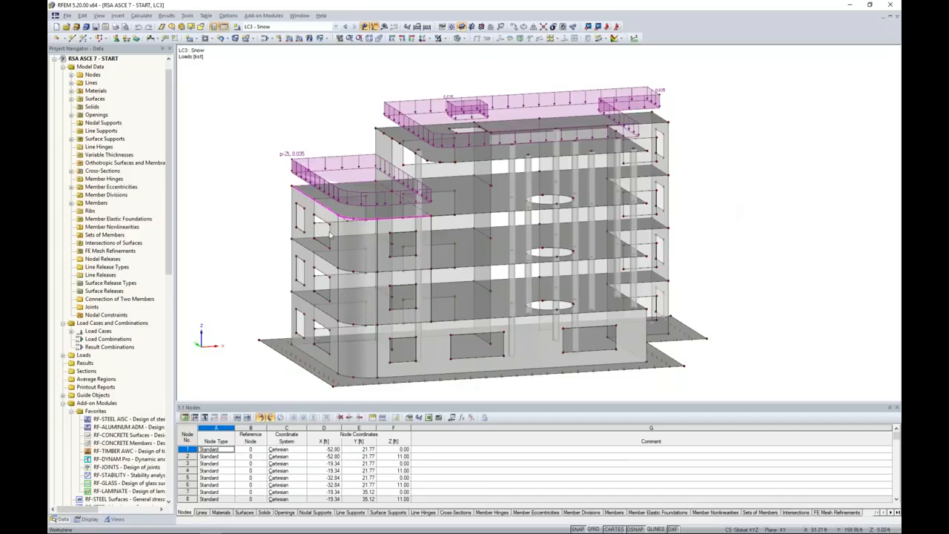
Start the RF-DYNAM Pro dynamic analysis module and activate its mass combinations option
left_click_drag(170, 172, 163, 317)
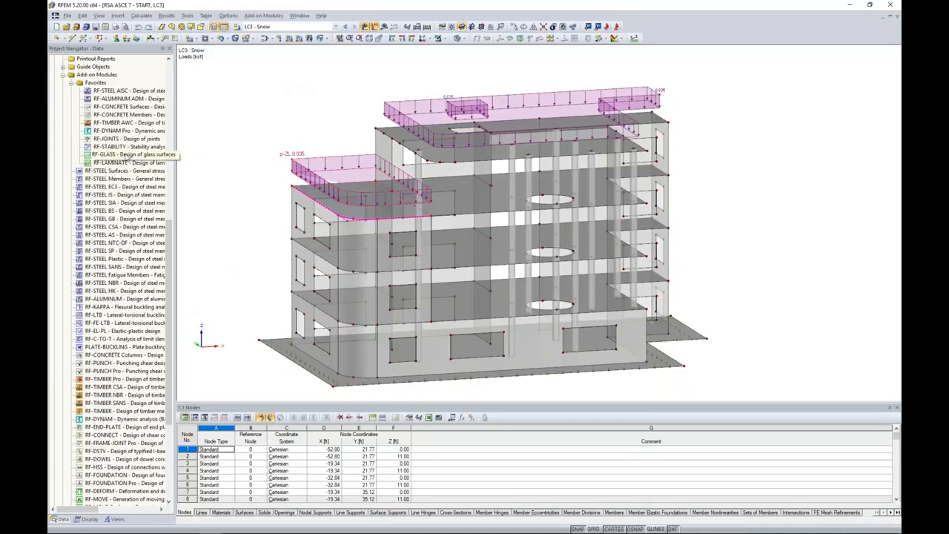
left_click(249, 15)
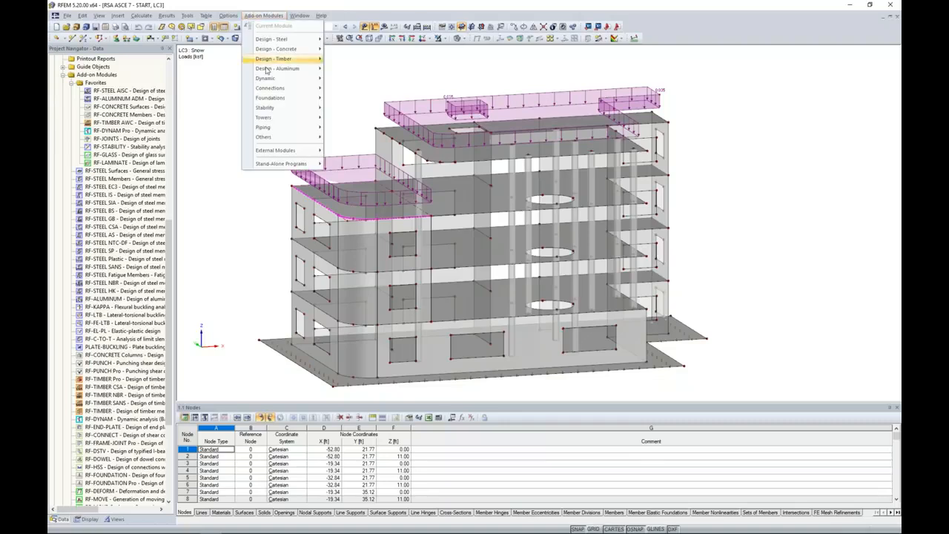
mouse_move(267, 79)
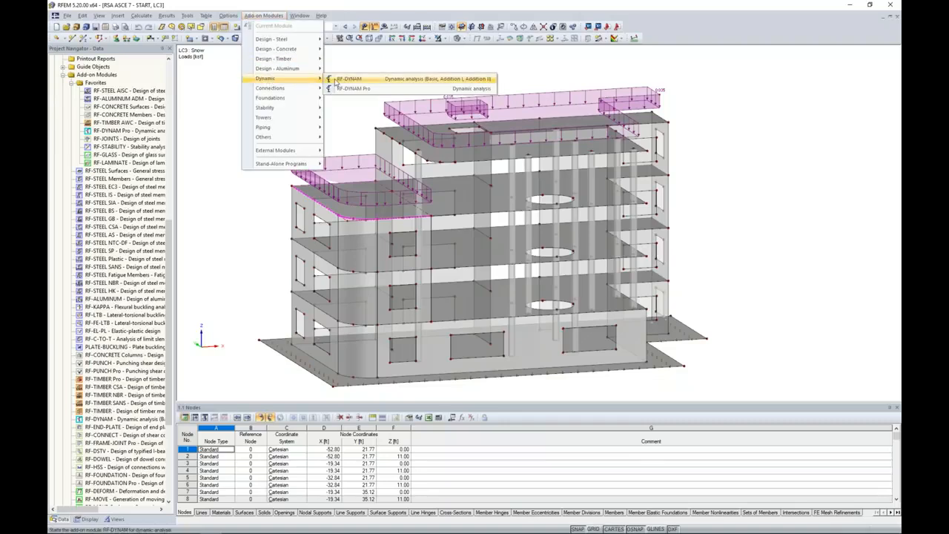
left_click(348, 89)
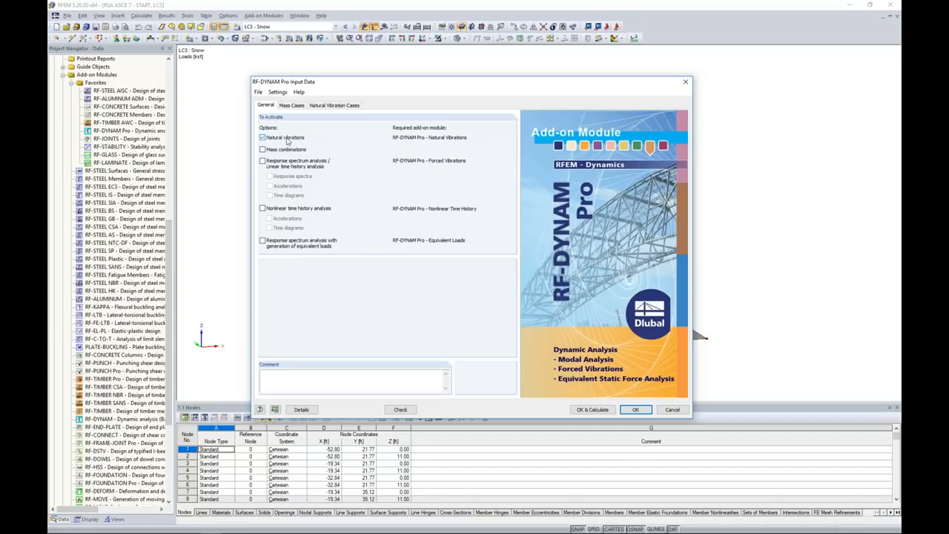
left_click(264, 150)
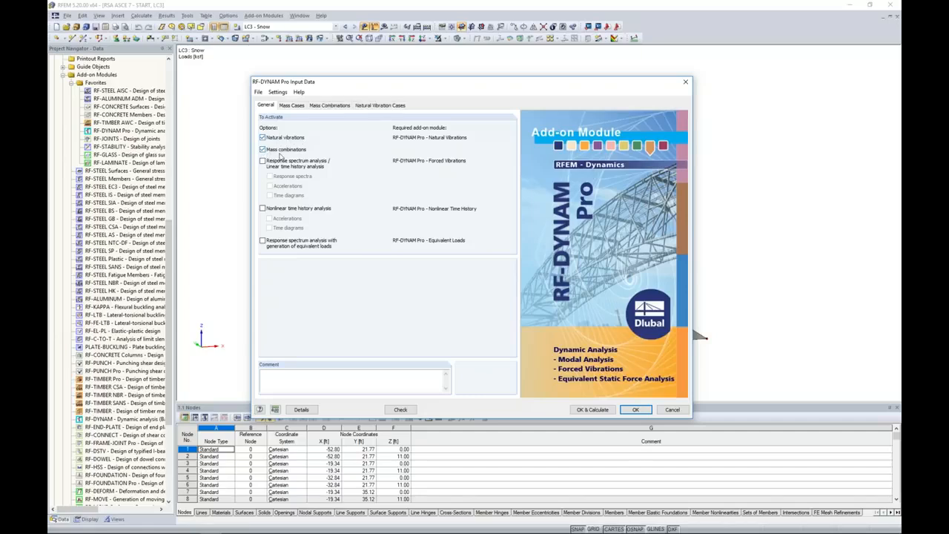
Define the first mass case as Dead, taking masses from the force components of LC1 - Dead and excluding the structure's self-weight
left_click(292, 106)
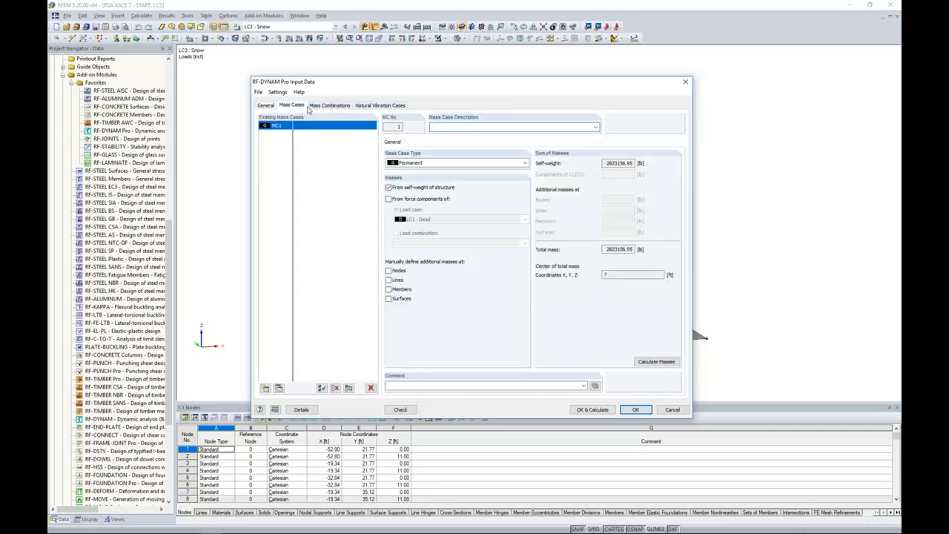
type("Dead")
left_click(389, 199)
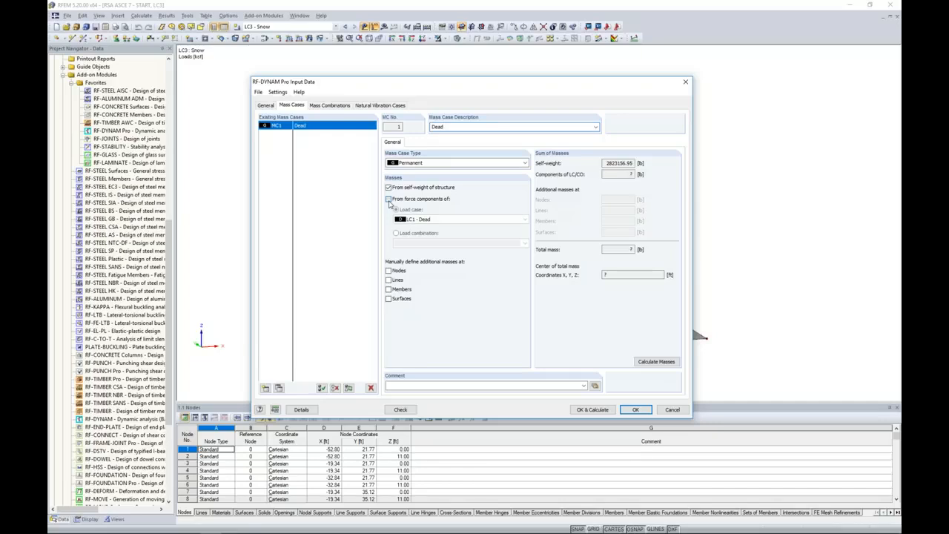
left_click_drag(465, 89, 307, 77)
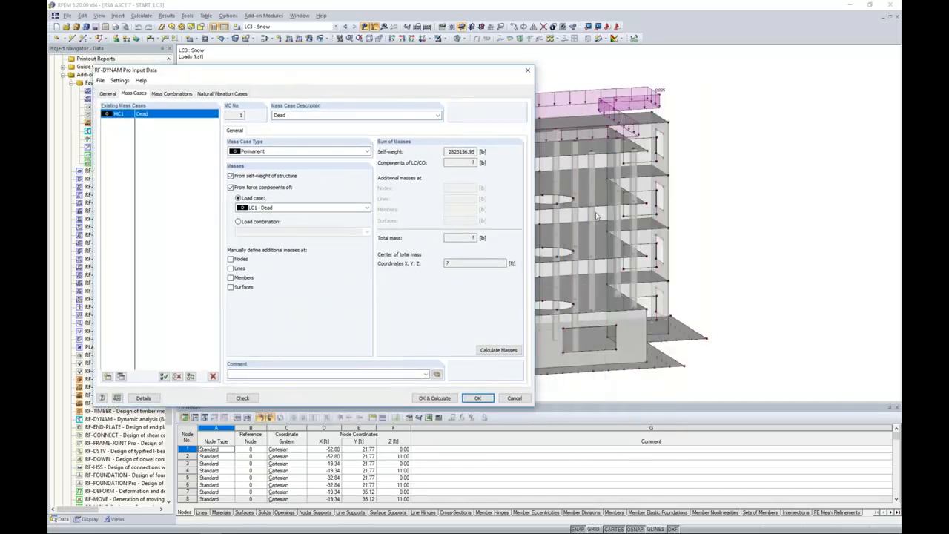
left_click(281, 208)
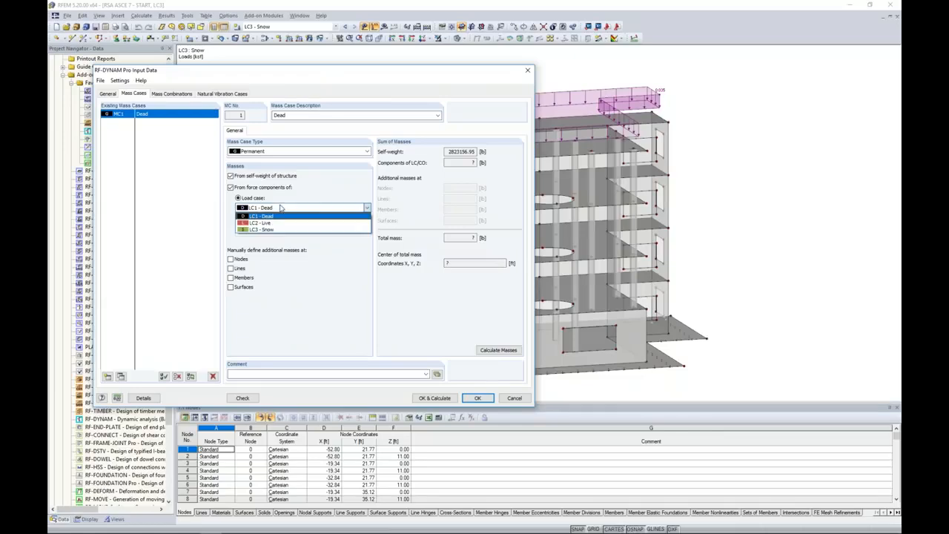
left_click(279, 216)
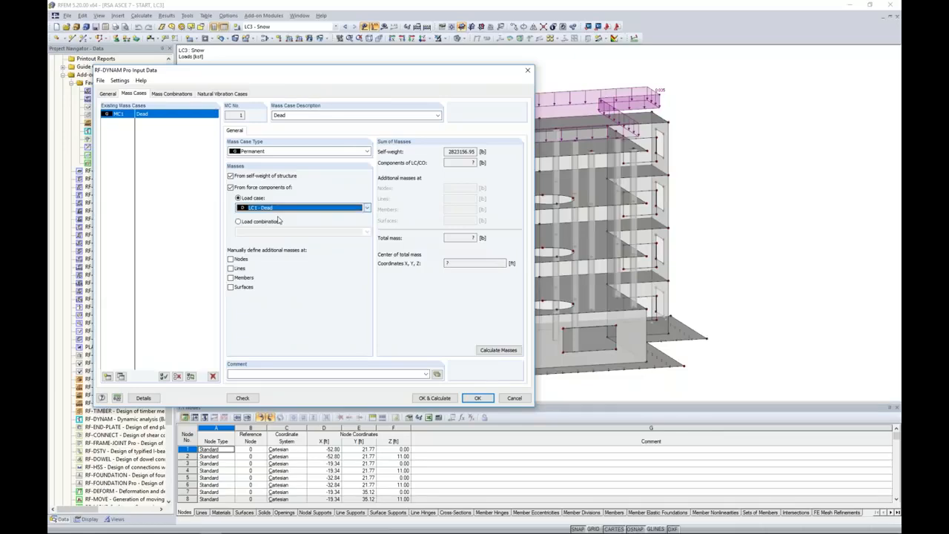
left_click_drag(302, 74, 402, 73)
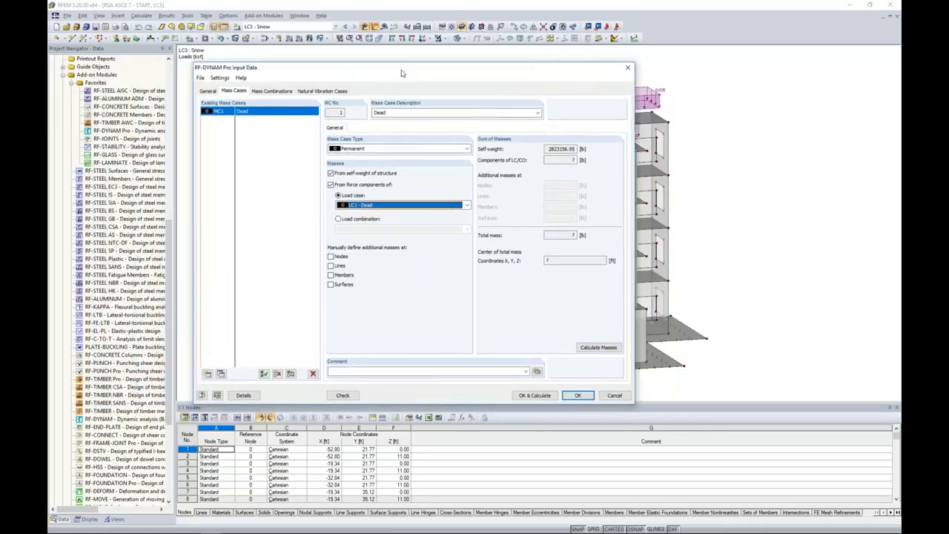
left_click(330, 172)
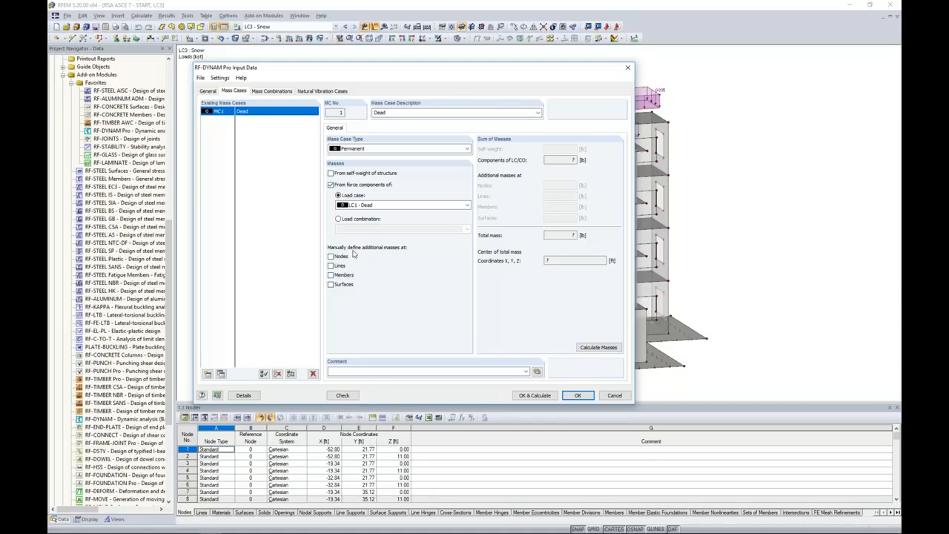
Copy the Dead mass case, describe the copy as Live and base its masses on load case LC2 - Live
left_click(221, 374)
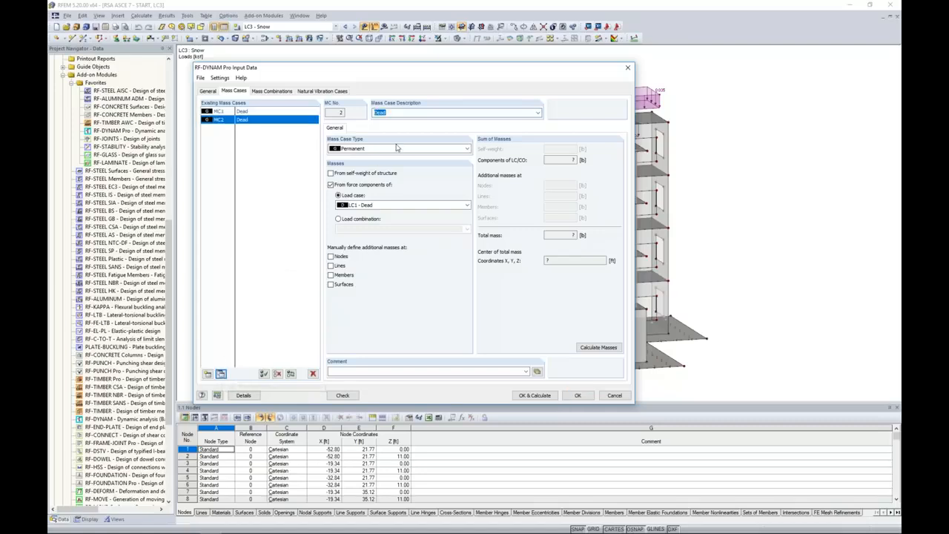
type("Liv")
left_click(362, 205)
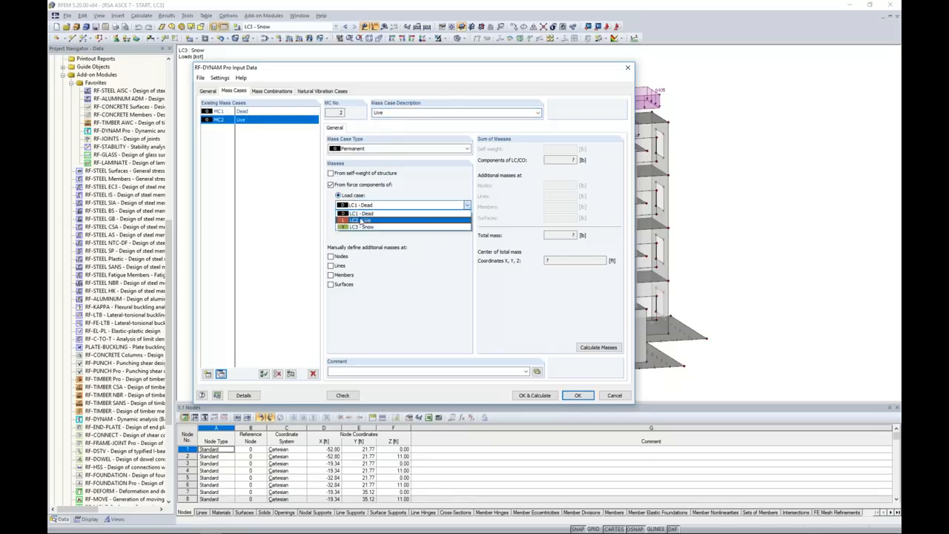
left_click(361, 220)
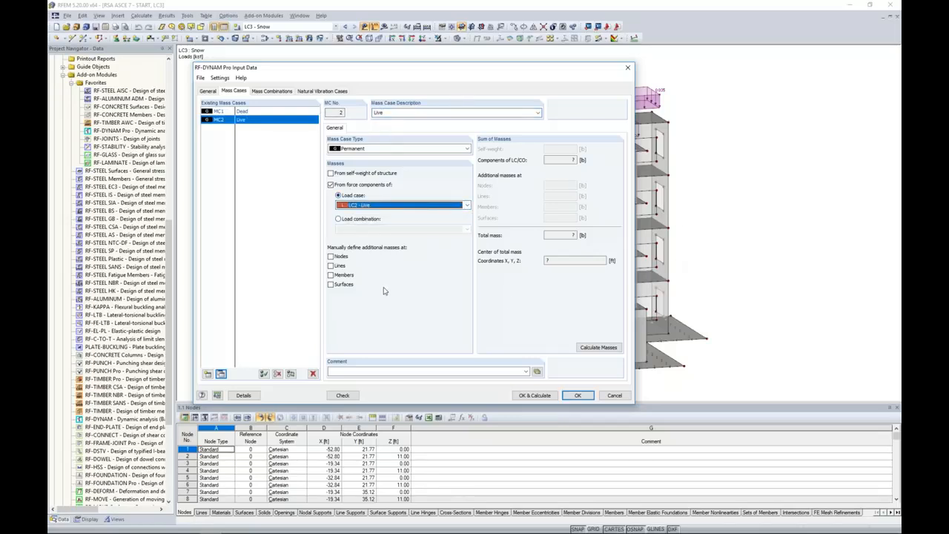
Copy the Live mass case, describe the copy as Snow and base its masses on load case LC3 - Snow
left_click(220, 374)
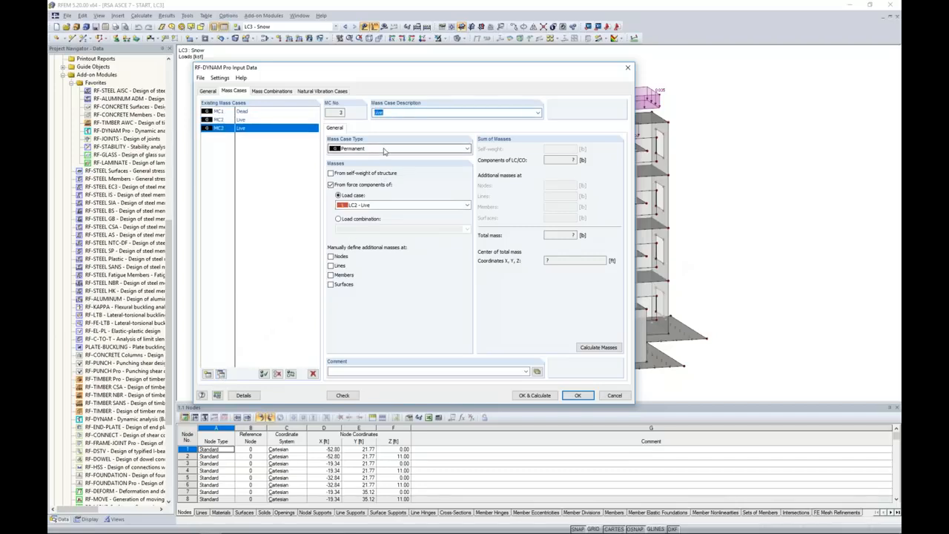
type("Snow")
left_click(364, 207)
left_click(367, 227)
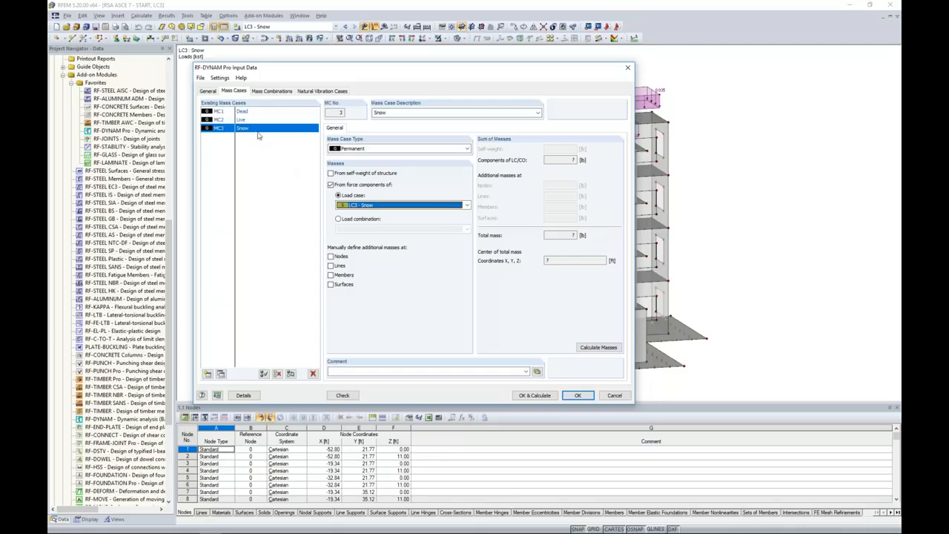
Add the Dead mass case to mass combination MCO1 with a factor of 1.00
left_click(274, 92)
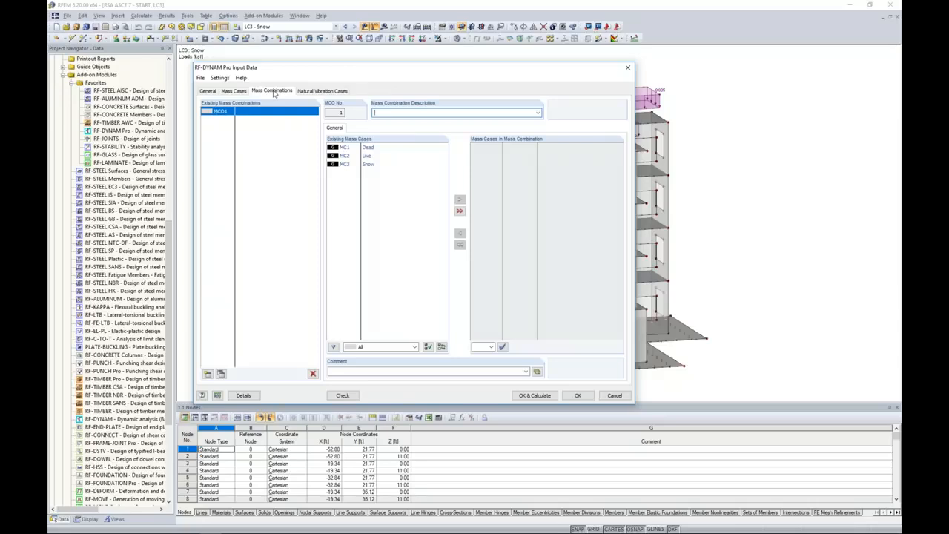
double_click(374, 150)
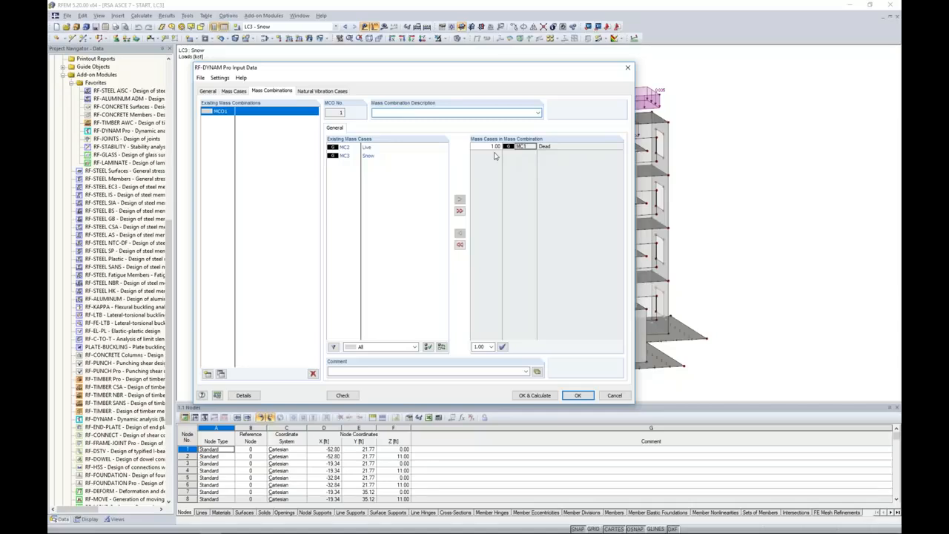
left_click_drag(430, 69, 309, 195)
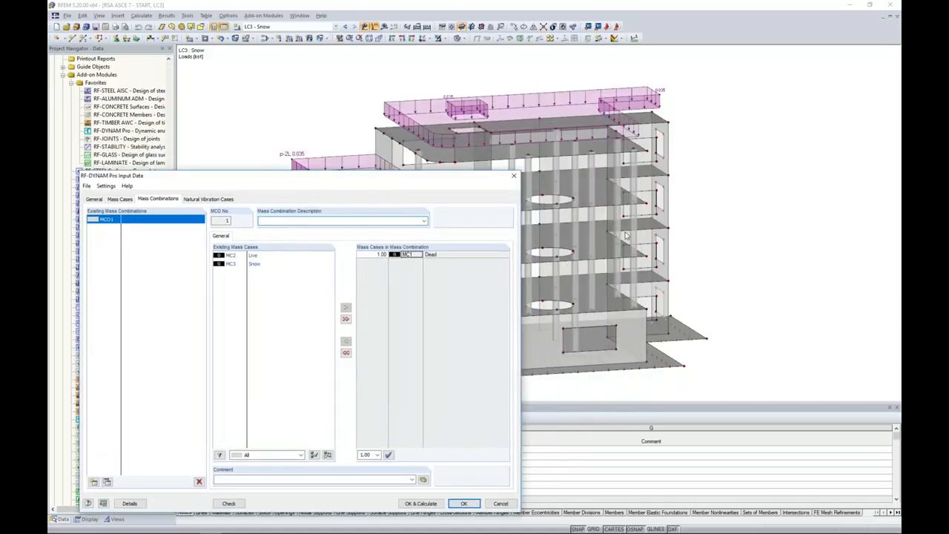
left_click_drag(471, 176, 610, 232)
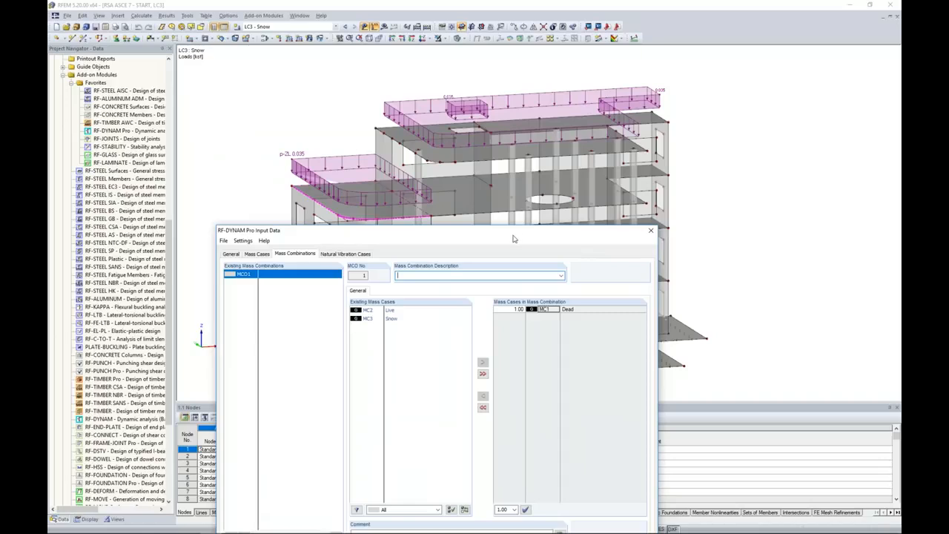
left_click_drag(514, 239, 517, 94)
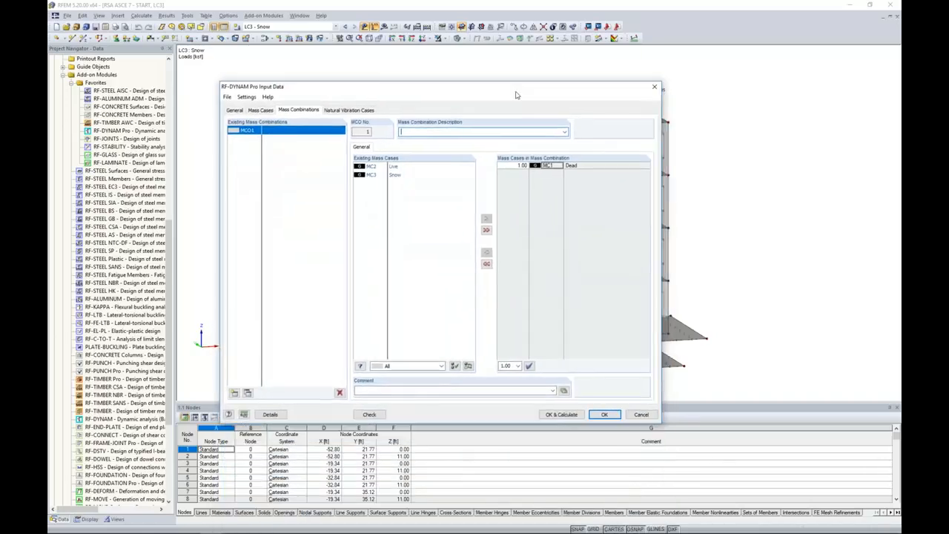
Add the Snow mass case to mass combination MCO1 and set its factor to 0.2
double_click(393, 175)
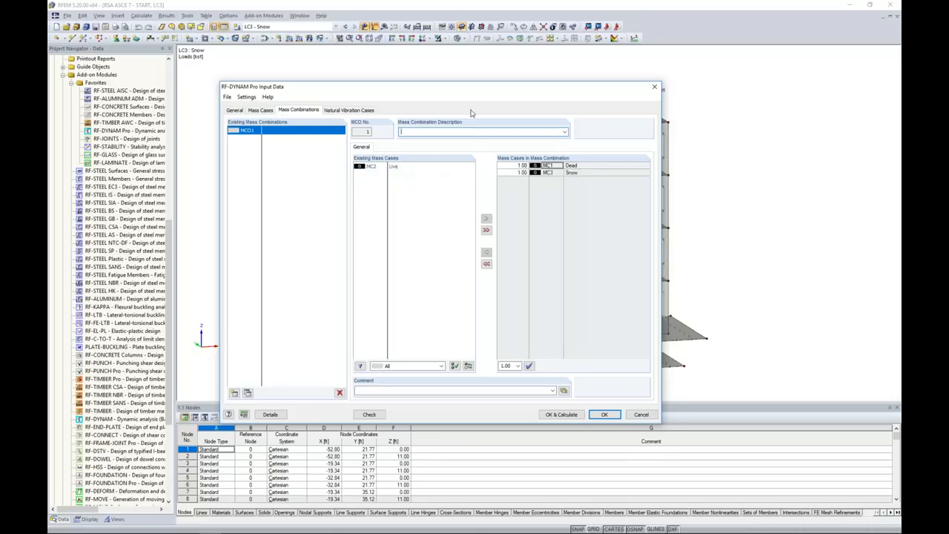
left_click_drag(476, 88, 462, 172)
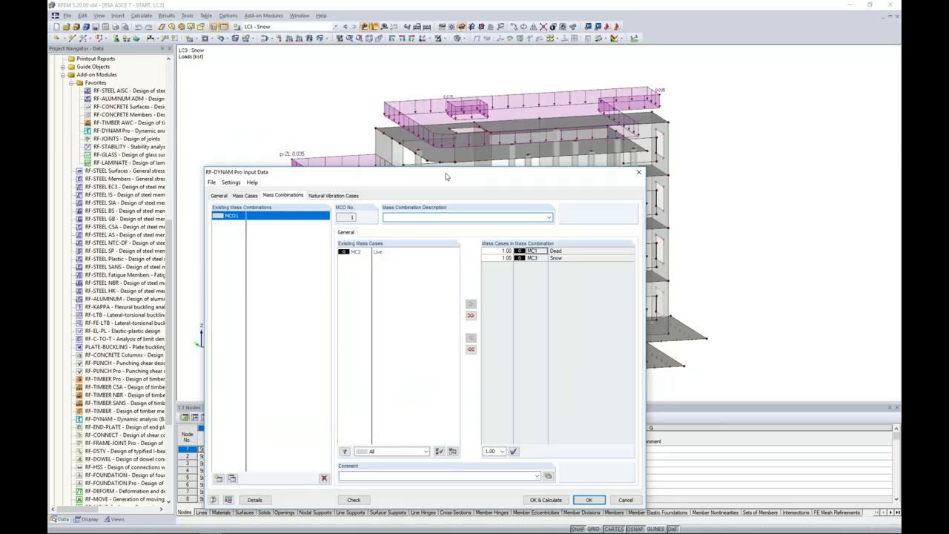
left_click_drag(457, 177, 478, 78)
left_click(520, 160)
key("BackSpace")
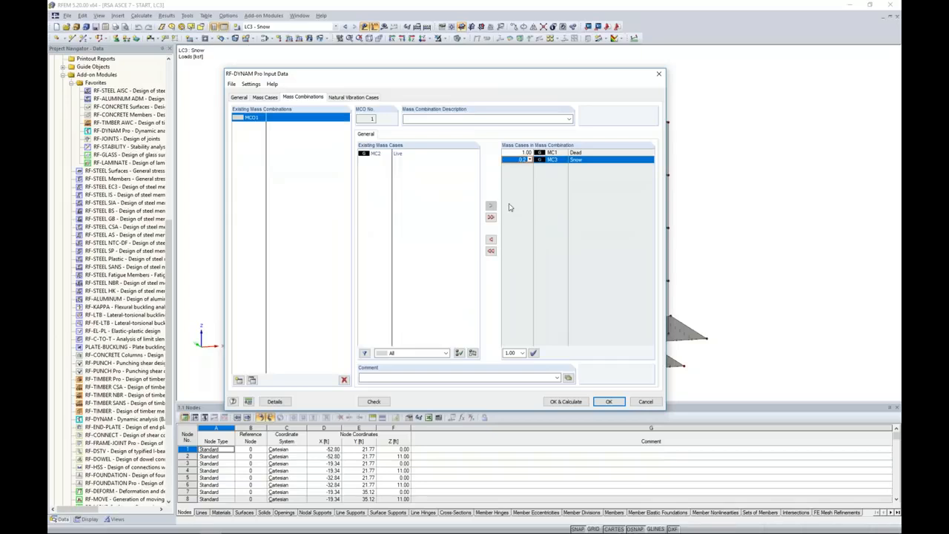
left_click(524, 152)
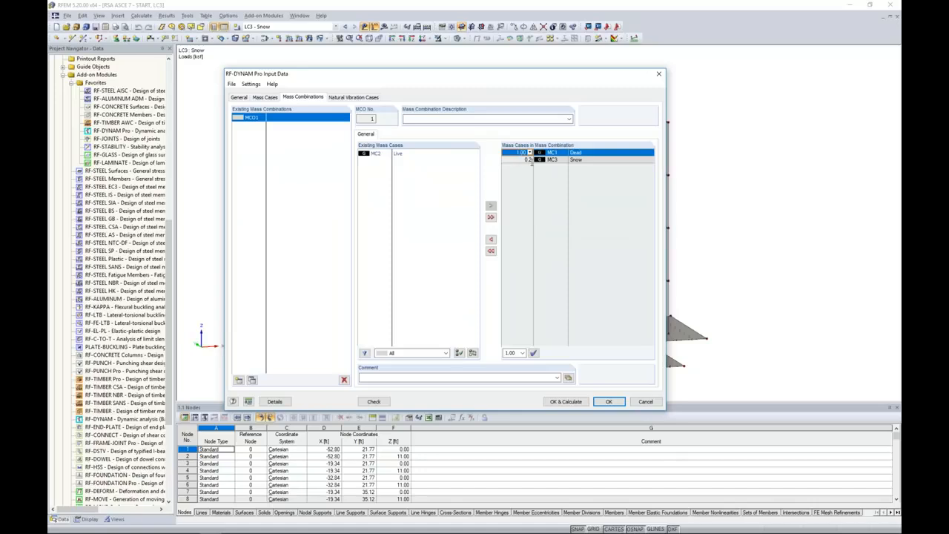
Describe mass combination MCO1 as D + 0.2S
left_click(456, 119)
type("D + 0.2S")
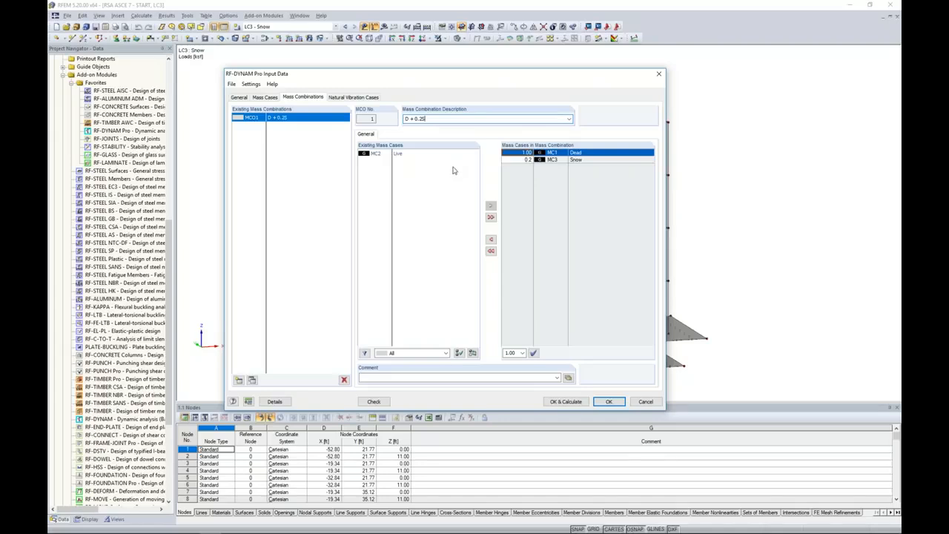
Base natural vibration case NVC1 on mass combination MCO1, use the diagonal matrix with translational DOFs, and run the calculation
left_click(356, 97)
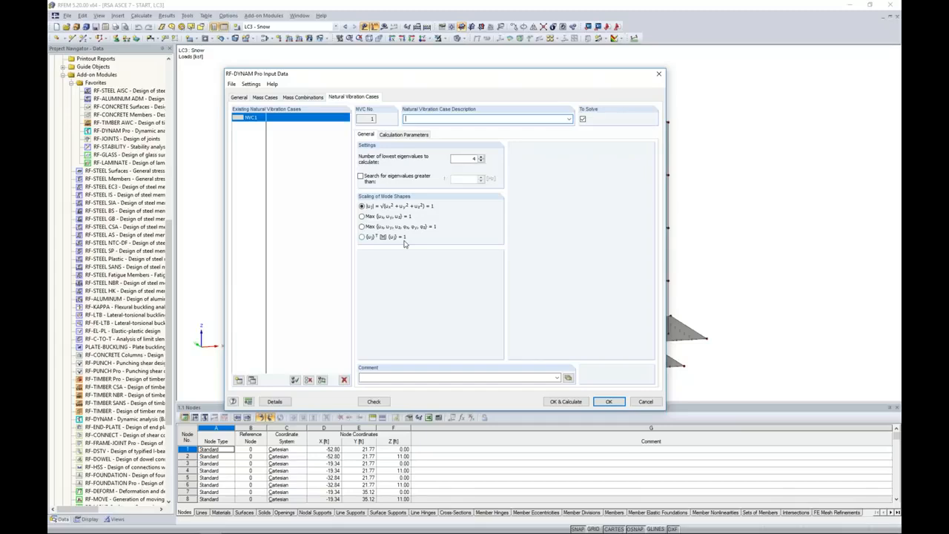
left_click(405, 135)
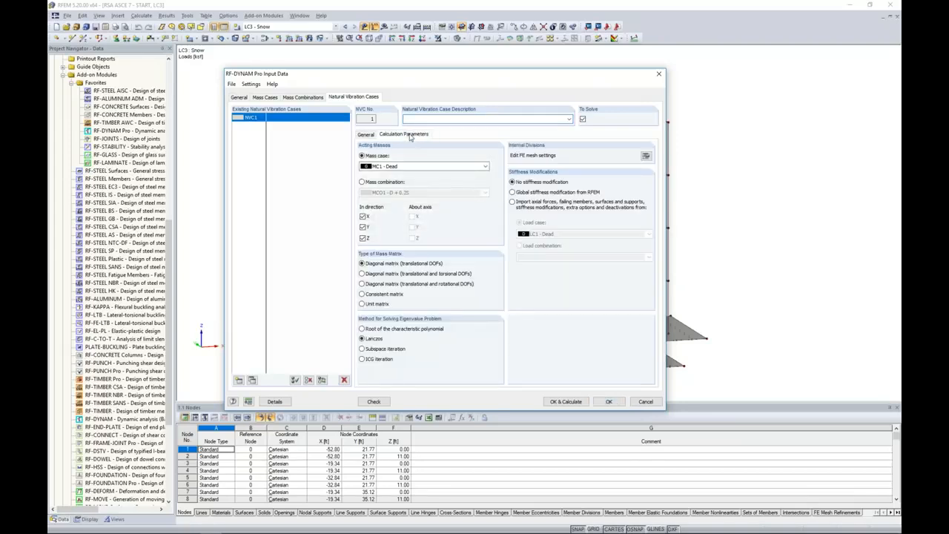
left_click(362, 182)
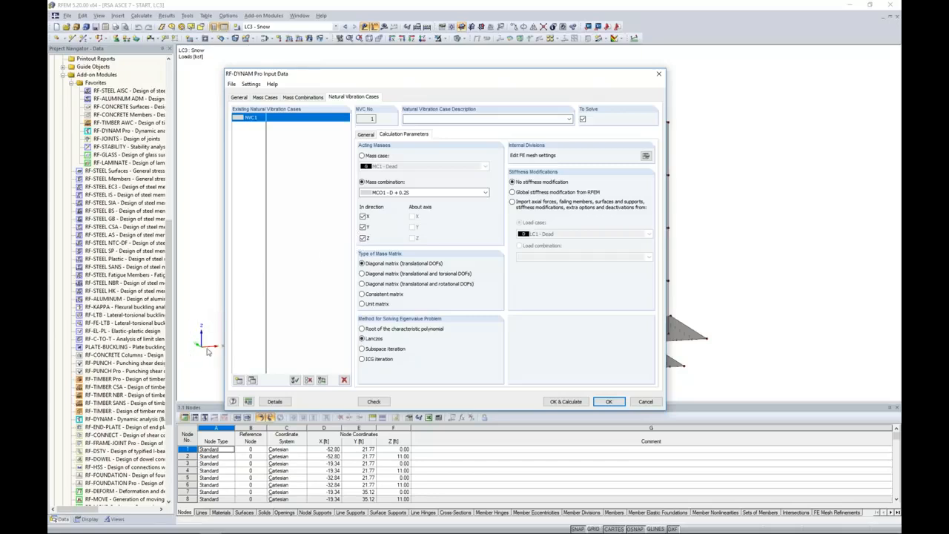
left_click(369, 275)
left_click(363, 263)
left_click(553, 402)
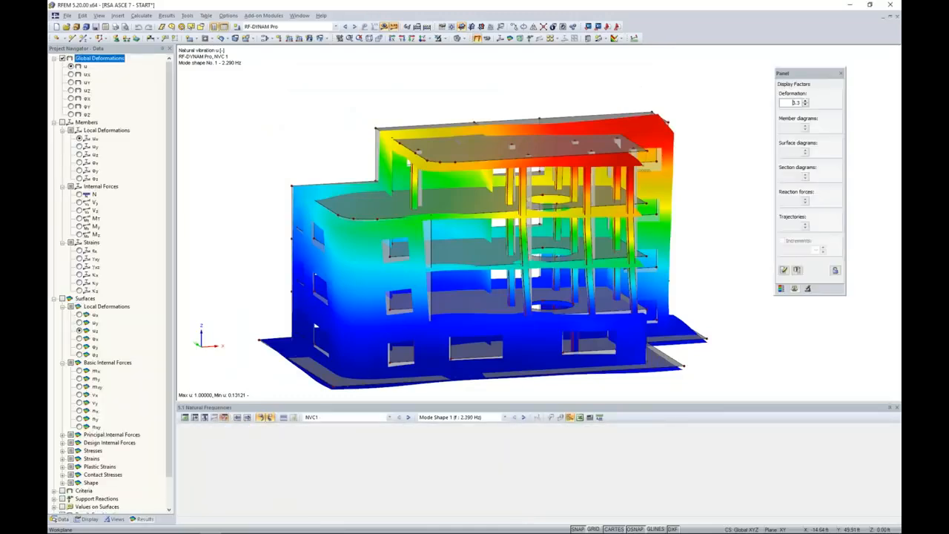
Review the effective modal mass factors of the RF-DYNAM Pro results and display mode shape 2
left_click(336, 27)
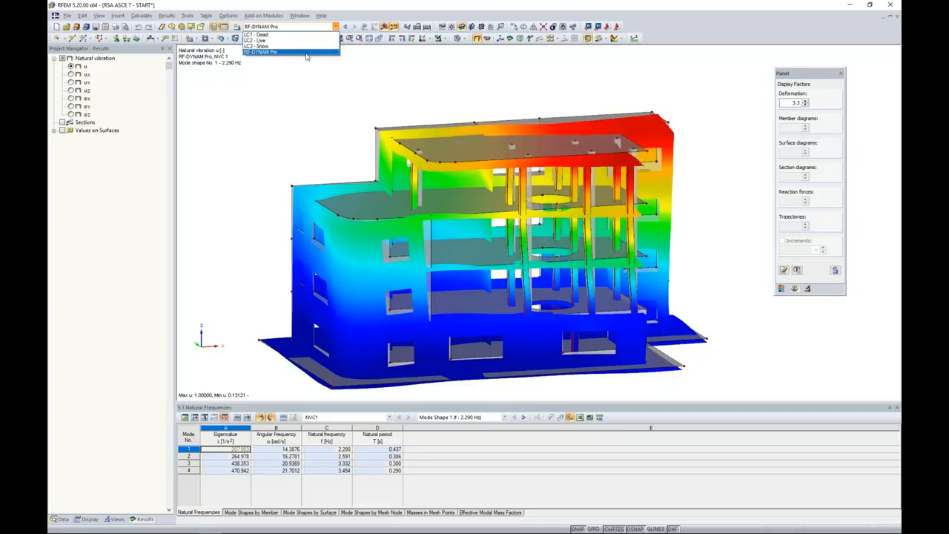
left_click(266, 53)
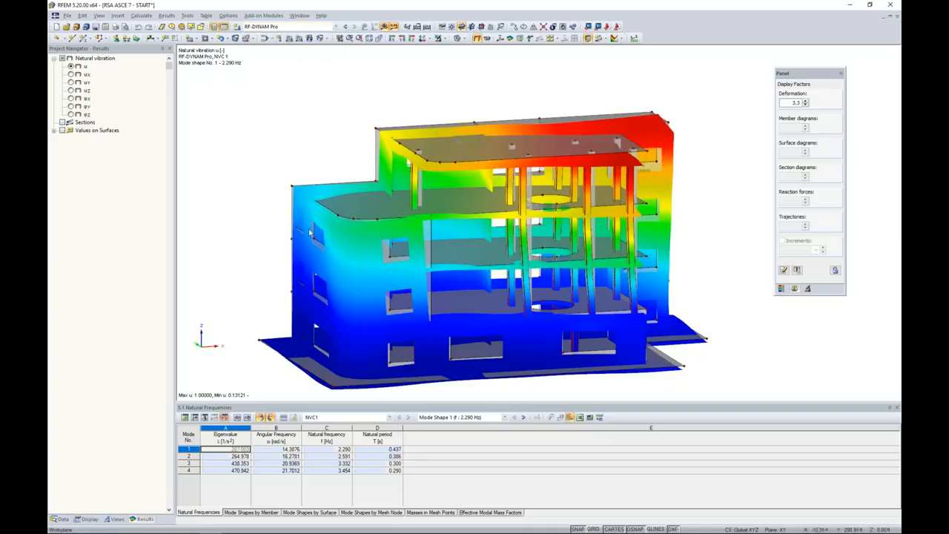
middle_click_drag(365, 258, 362, 198)
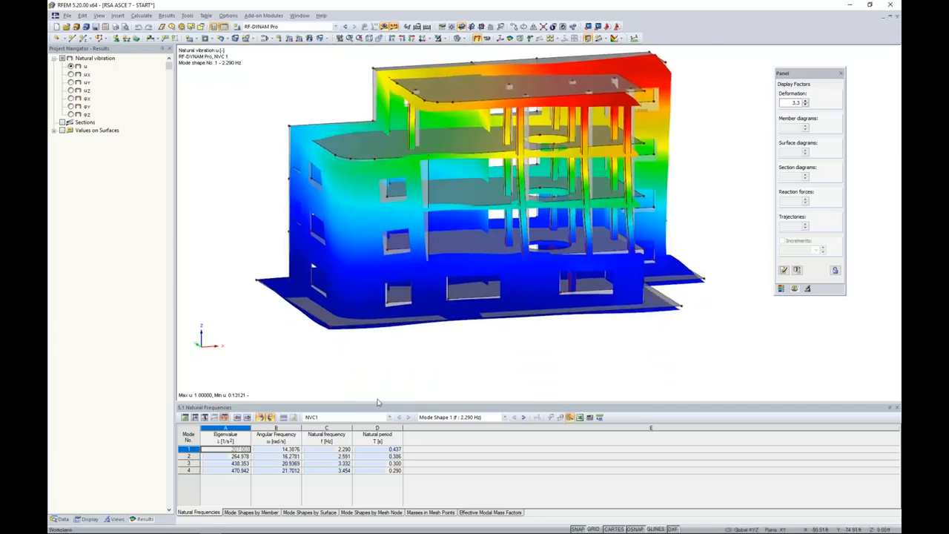
left_click_drag(378, 404, 373, 354)
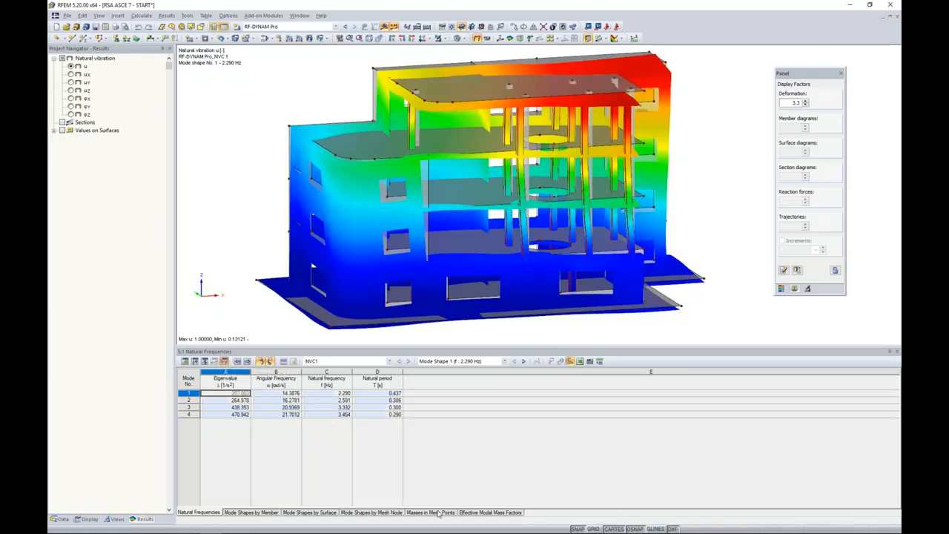
left_click(466, 513)
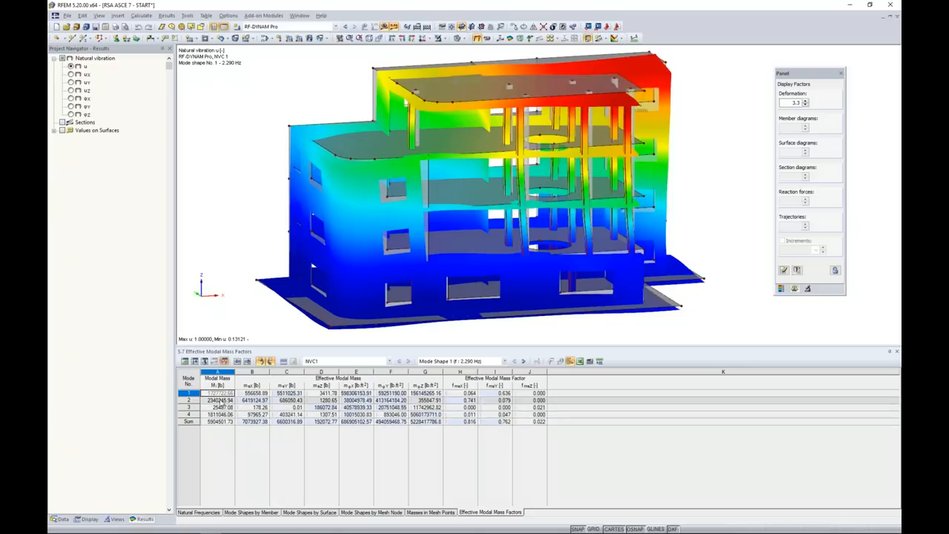
left_click(523, 361)
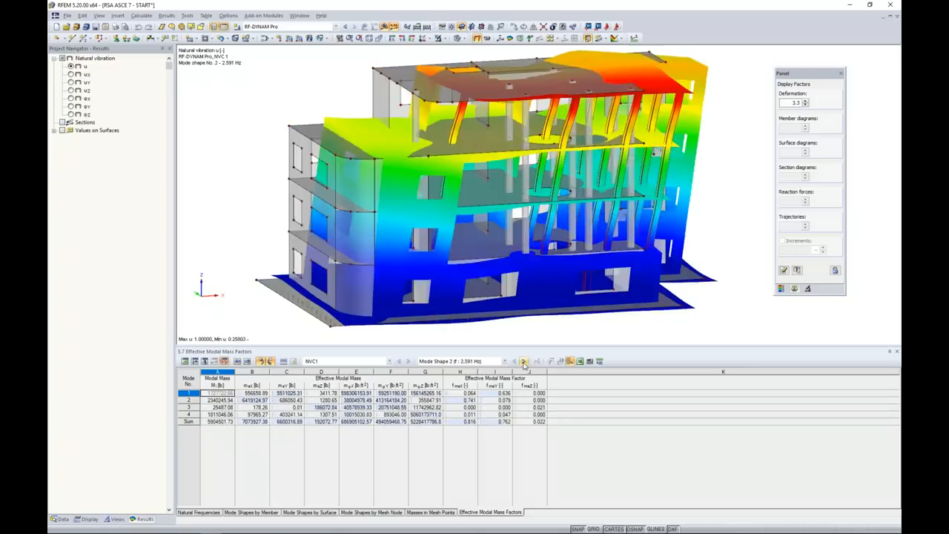
left_click(523, 361)
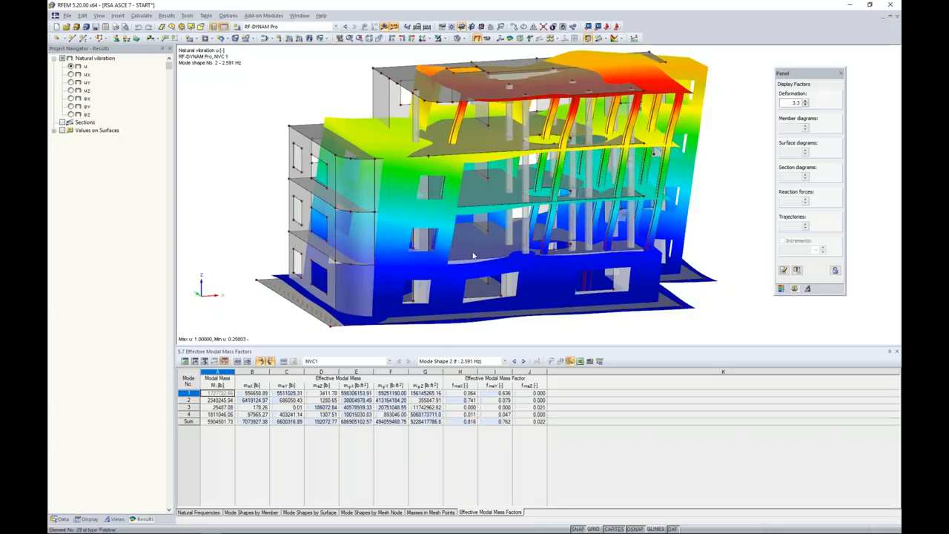
Hide the results and examine the building's foundation slab and lowest storey from the front and in an oblique view
left_click(384, 27)
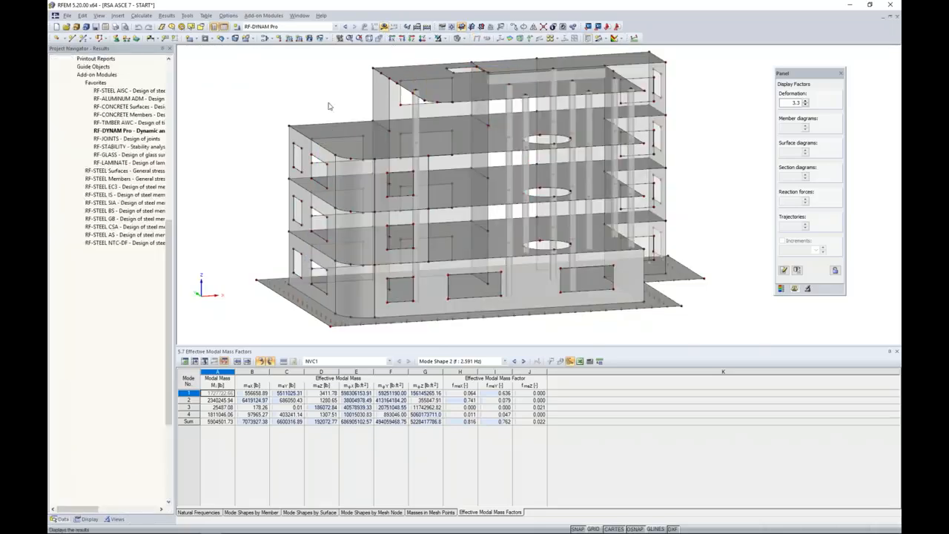
middle_click_drag(425, 311, 447, 309)
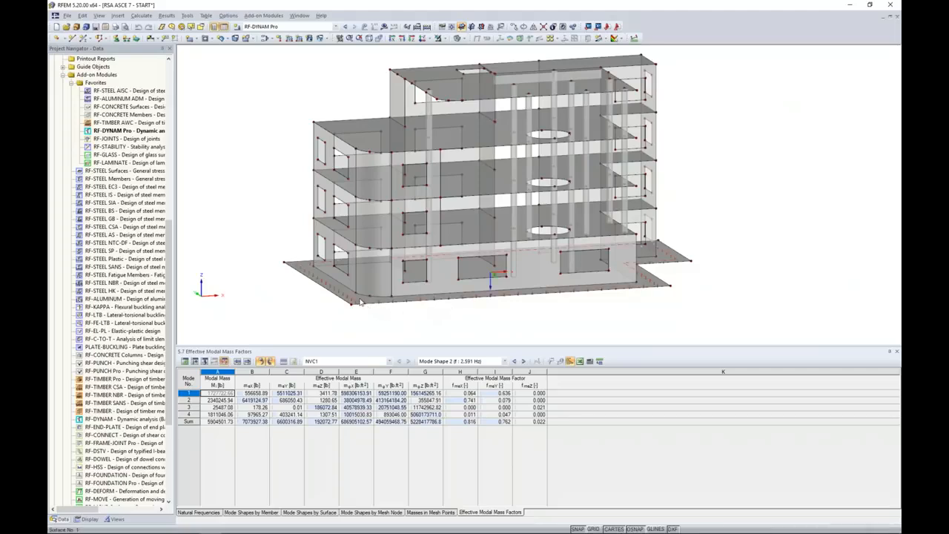
left_click(391, 297)
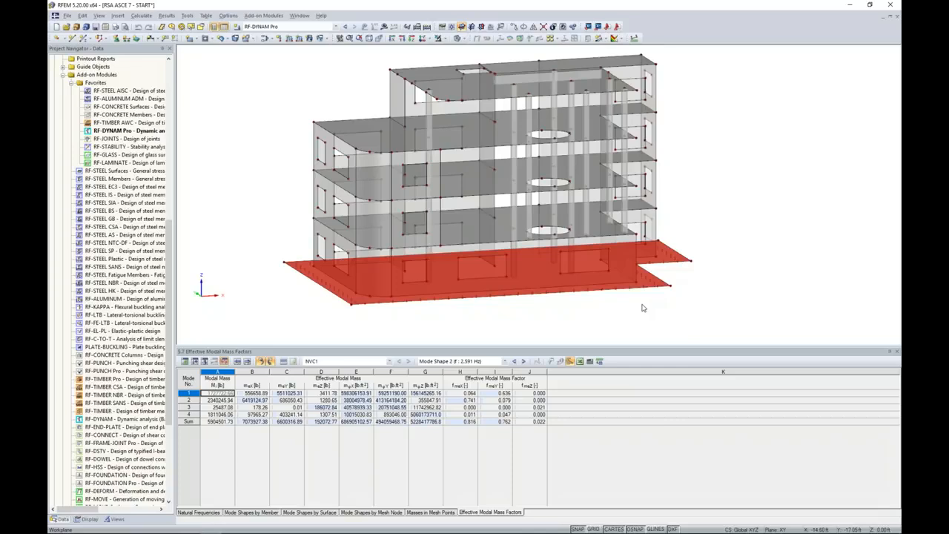
middle_click_drag(630, 305, 581, 304, "ctrl")
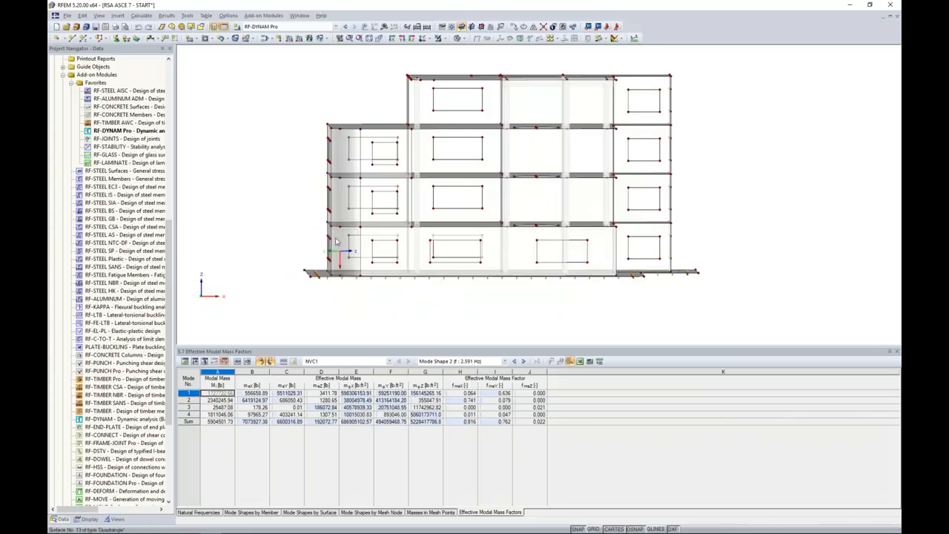
middle_click_drag(466, 312, 485, 320, "ctrl")
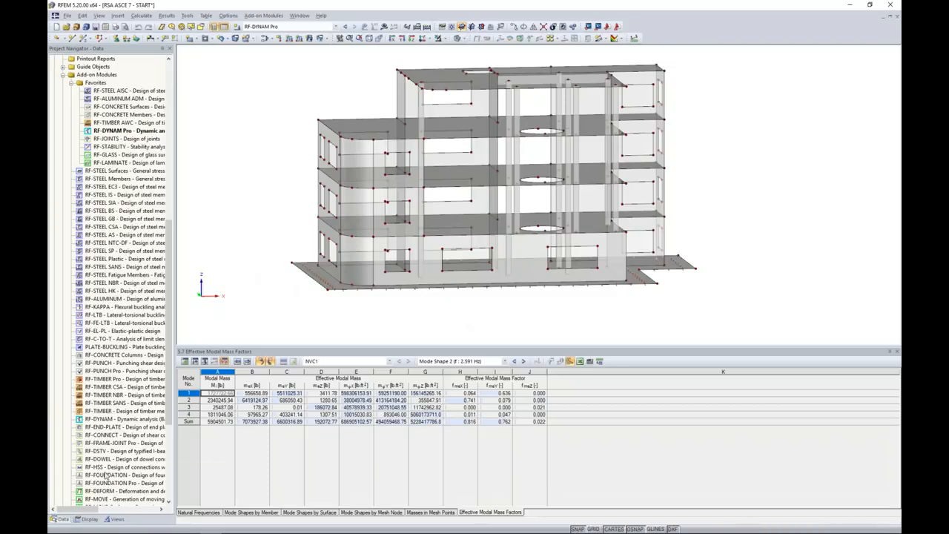
Limit visibility to Surfaces by Material, window-select the lowest storey's walls, and isolate the selected walls
left_click(117, 519)
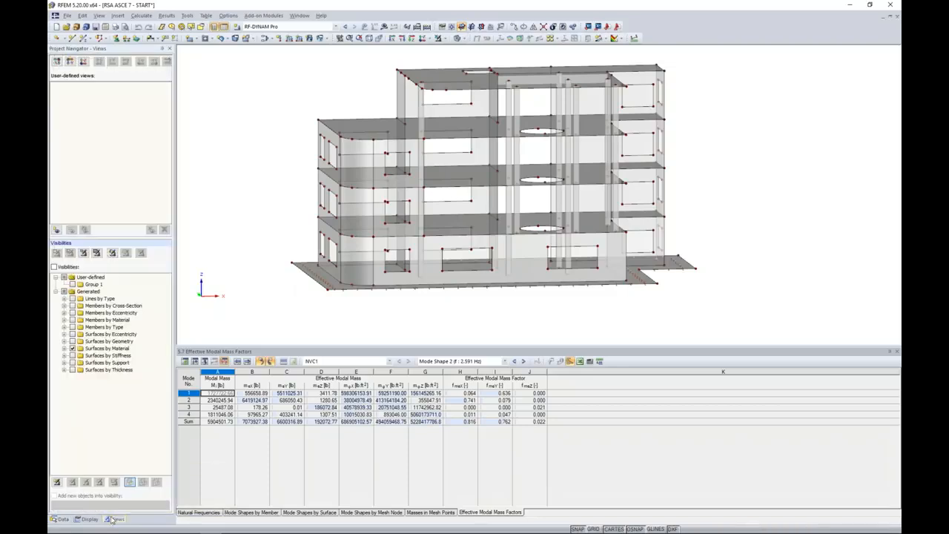
left_click(71, 348)
left_click(72, 347)
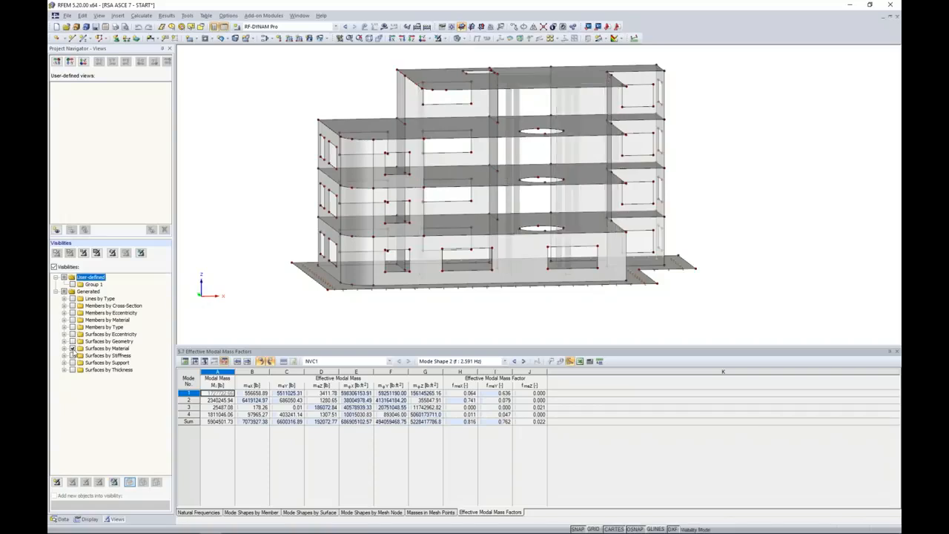
middle_click_drag(254, 193, 280, 216, "ctrl")
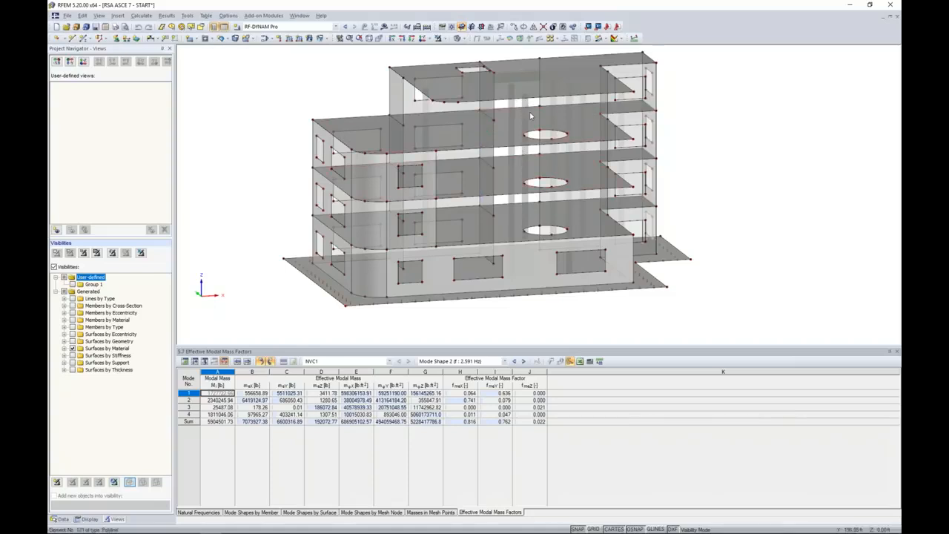
middle_click_drag(616, 314, 564, 270, "ctrl")
left_click_drag(694, 258, 307, 228)
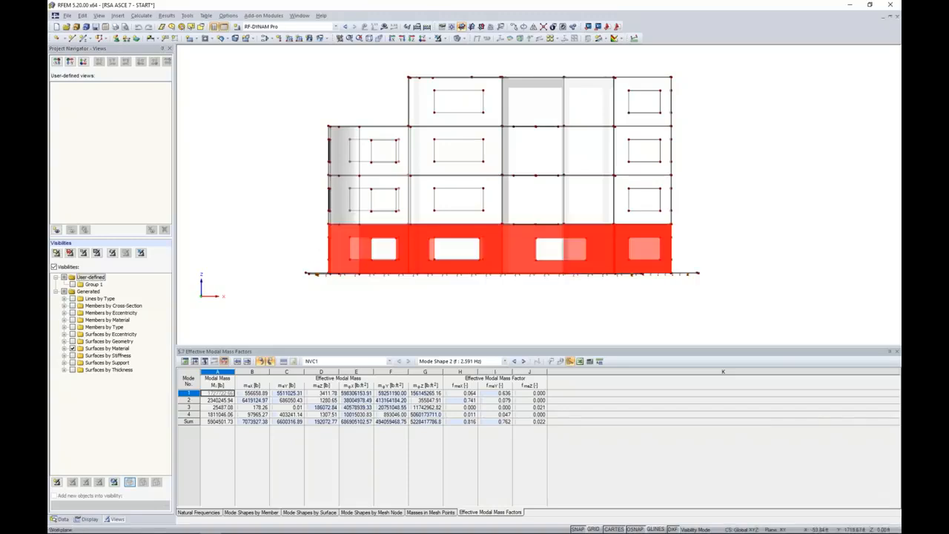
middle_click_drag(281, 189, 324, 214, "ctrl")
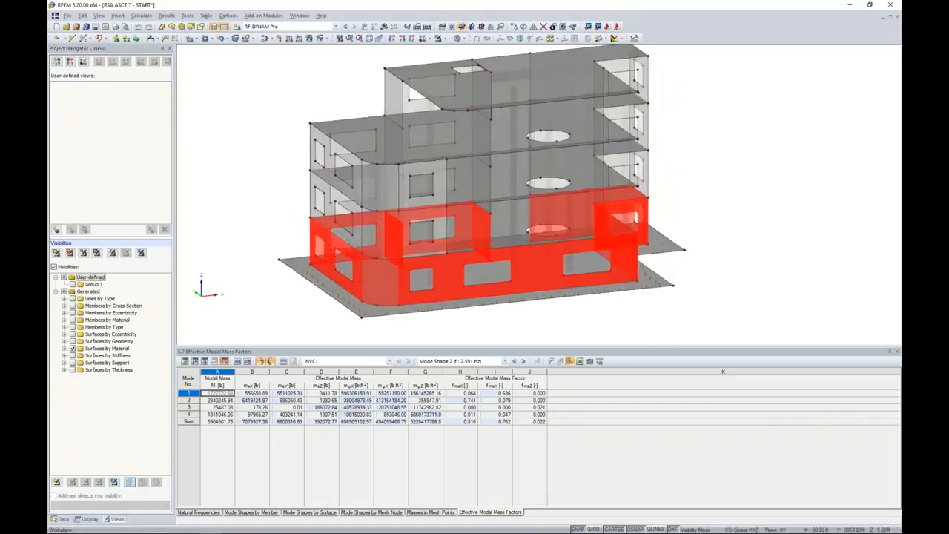
left_click(443, 39)
left_click(450, 49)
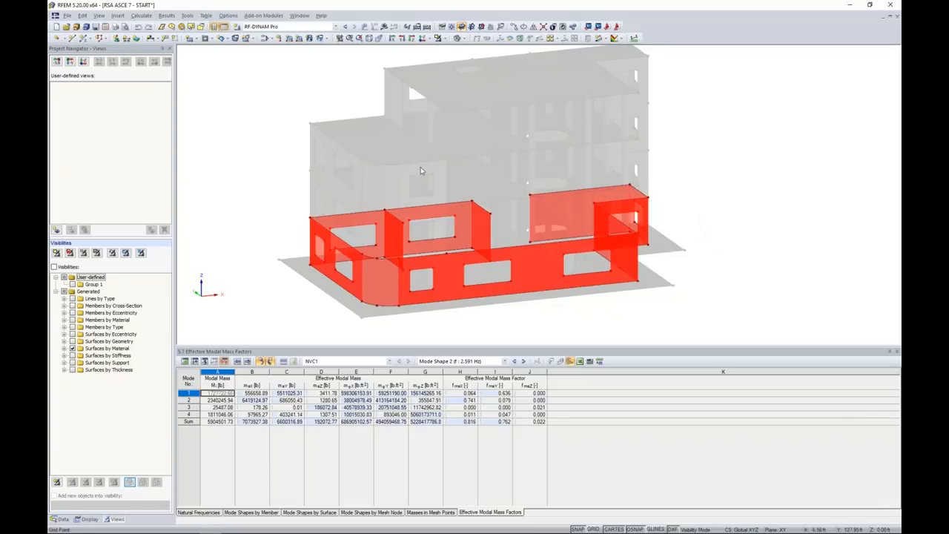
Check the center of gravity, weight and other information for the isolated lowest-storey walls
right_click(546, 263)
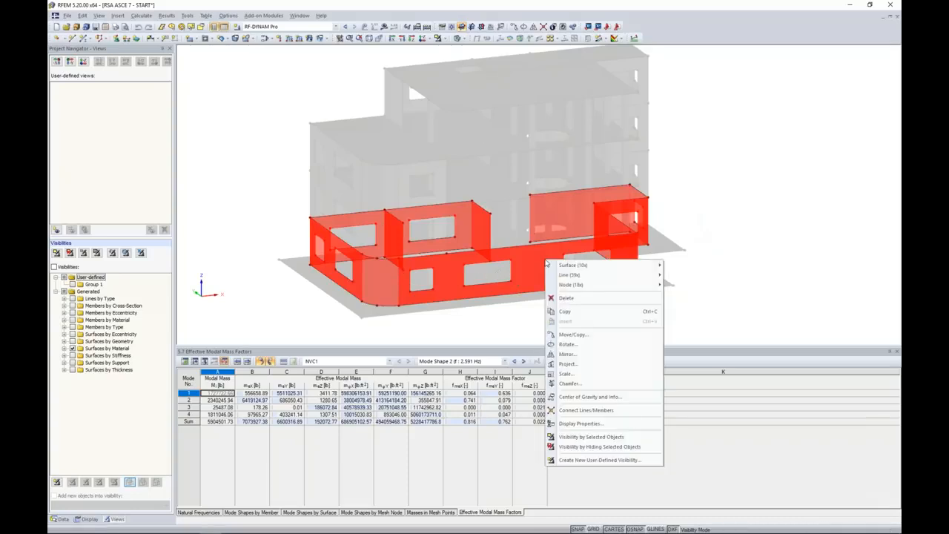
left_click(593, 402)
left_click_drag(527, 201, 624, 131)
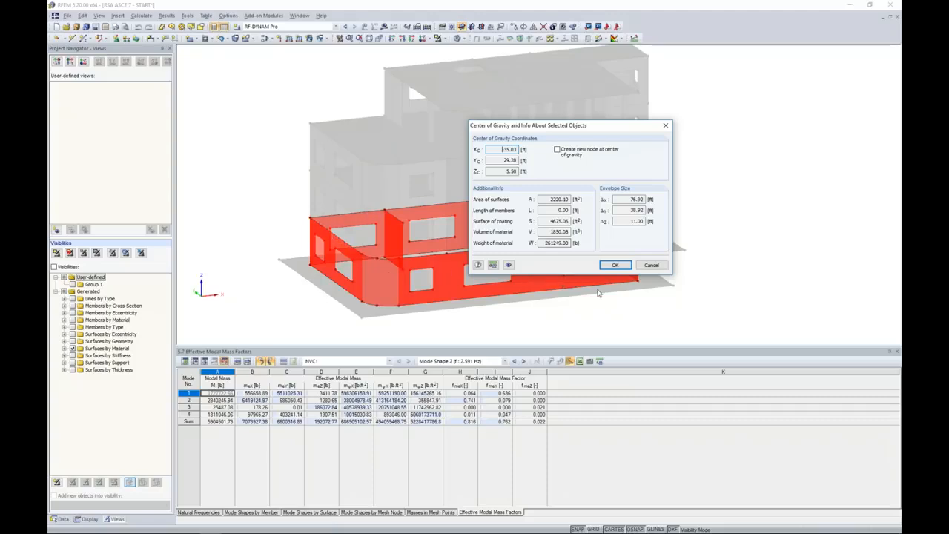
left_click(650, 266)
Reopen the RF-DYNAM Pro input data, copy the Dead mass case and describe the copy as Dead (Deactivate)
left_click(60, 519)
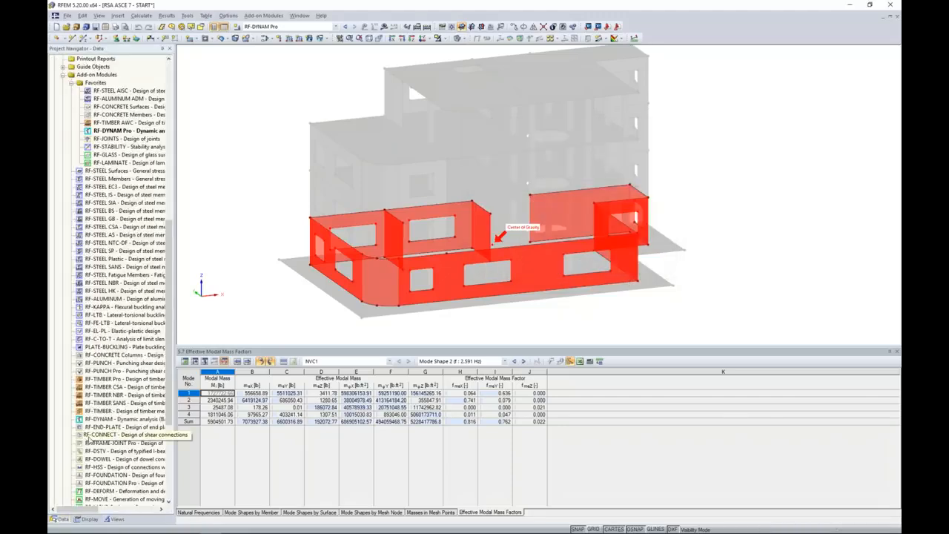
scroll(86, 442, "up", 8)
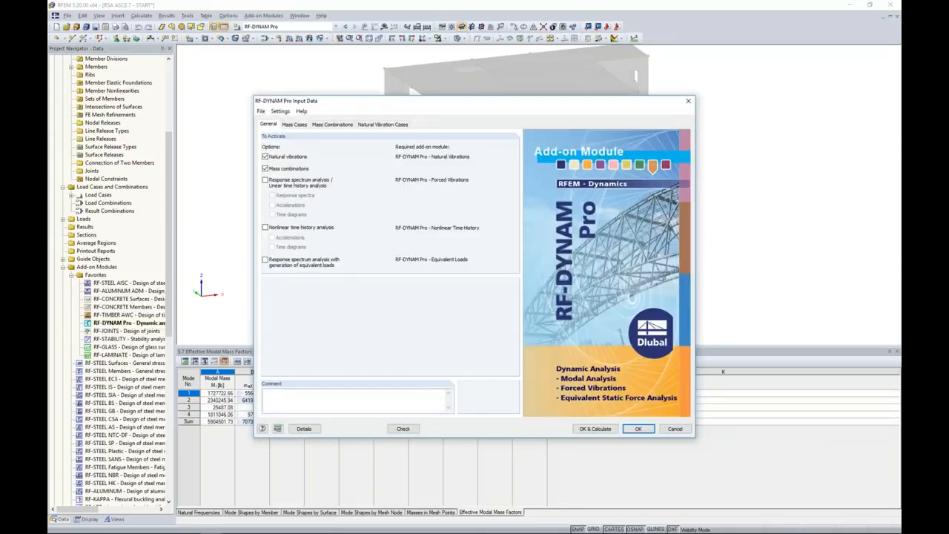
left_click(295, 124)
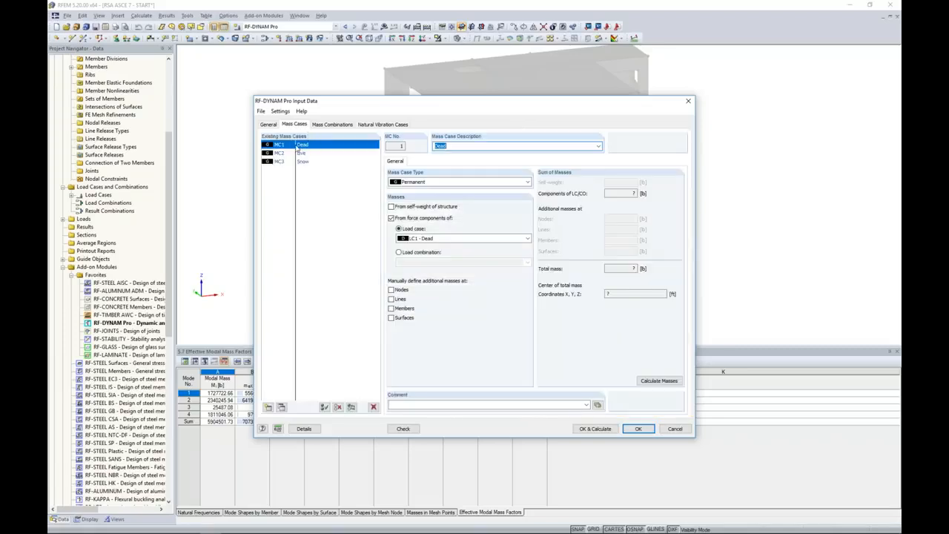
left_click(281, 407)
left_click(489, 145)
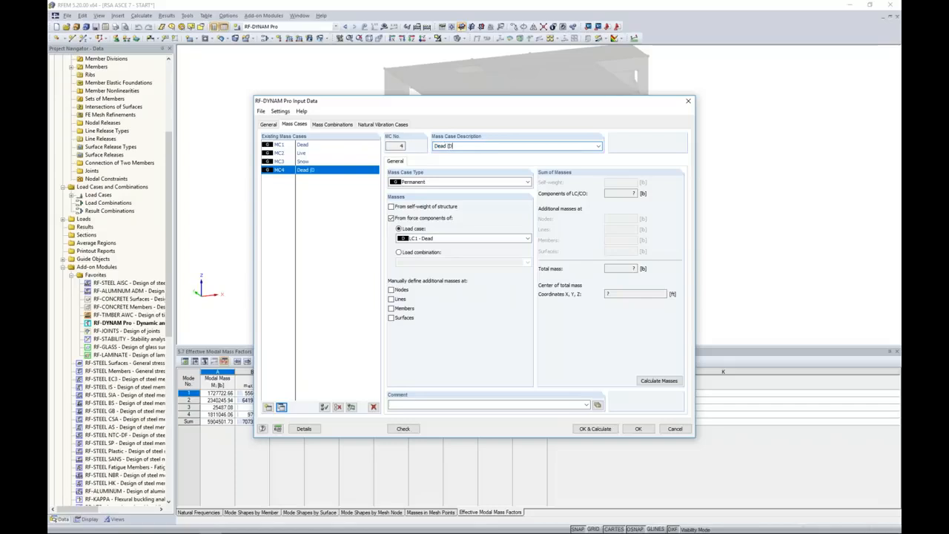
type("(Deactivate")
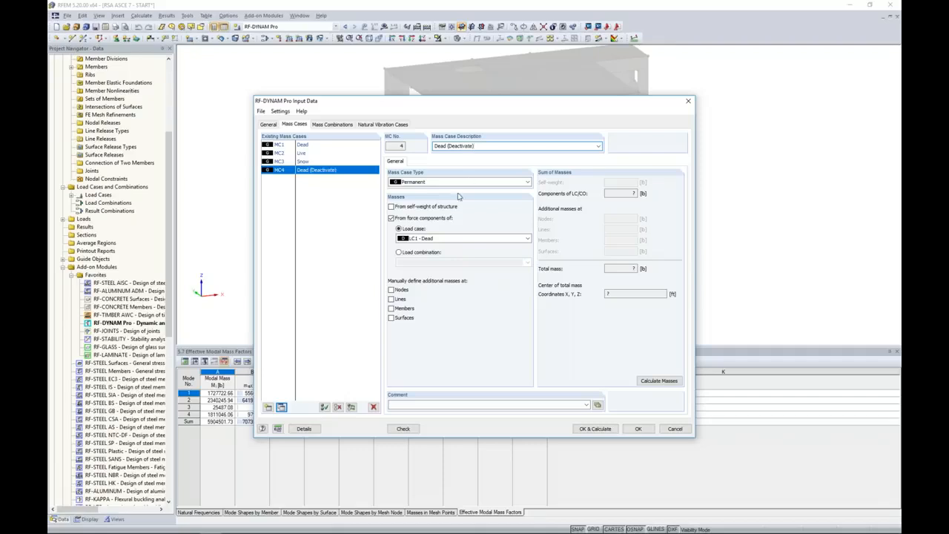
Enable neglecting masses in the calculation details and list the lowest-storey wall surfaces 6-15 plus foundation slab surface 1
left_click(304, 429)
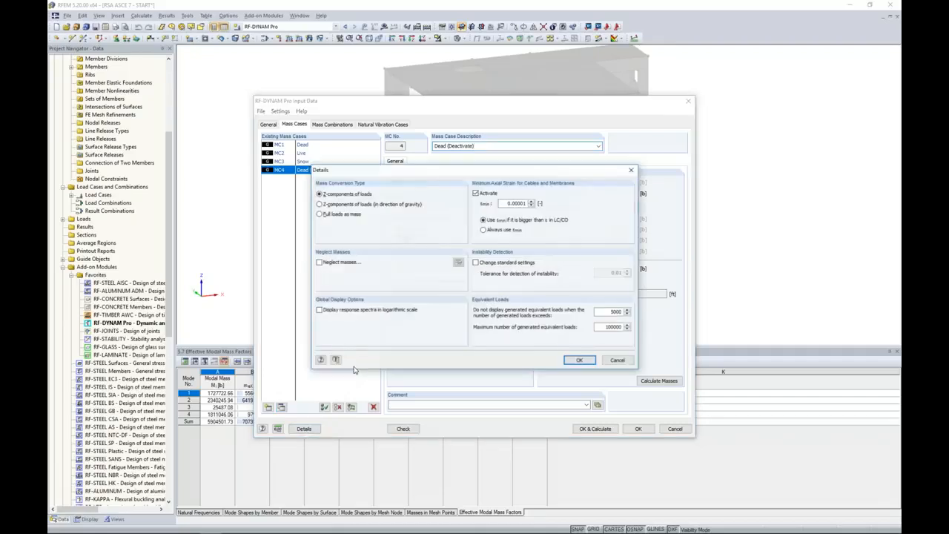
left_click(319, 263)
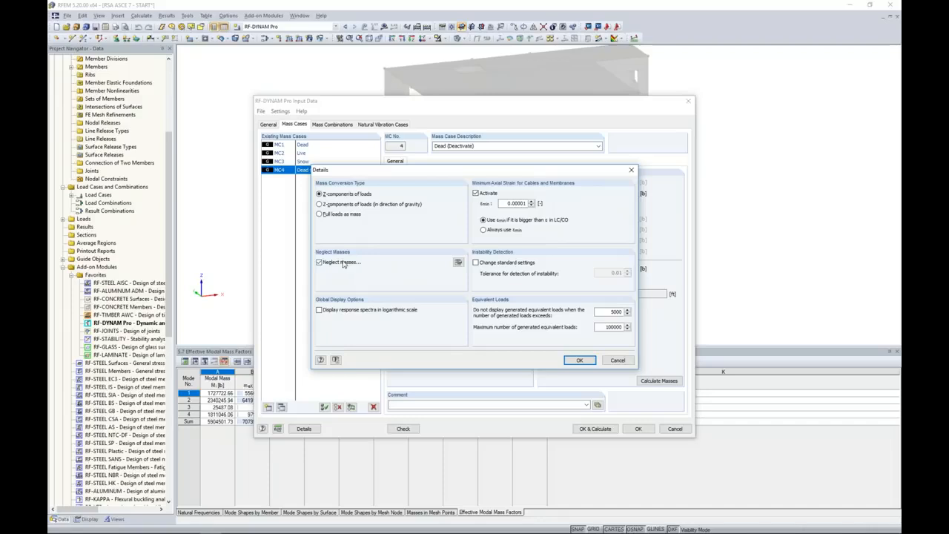
left_click(458, 262)
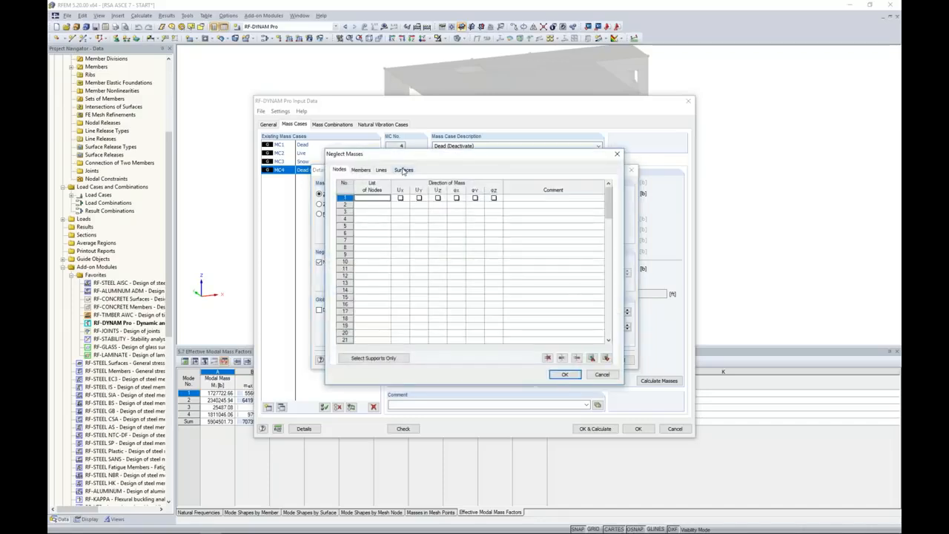
left_click(404, 169)
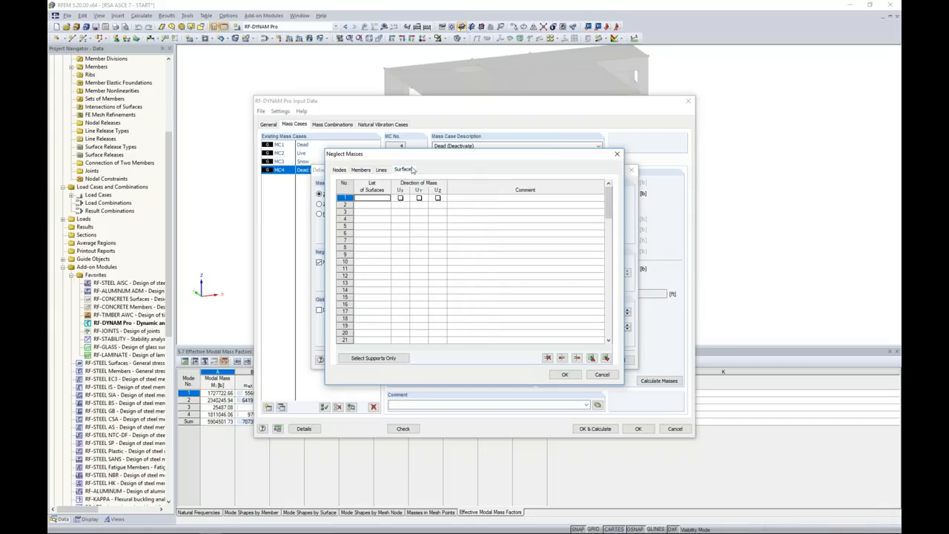
left_click(386, 198)
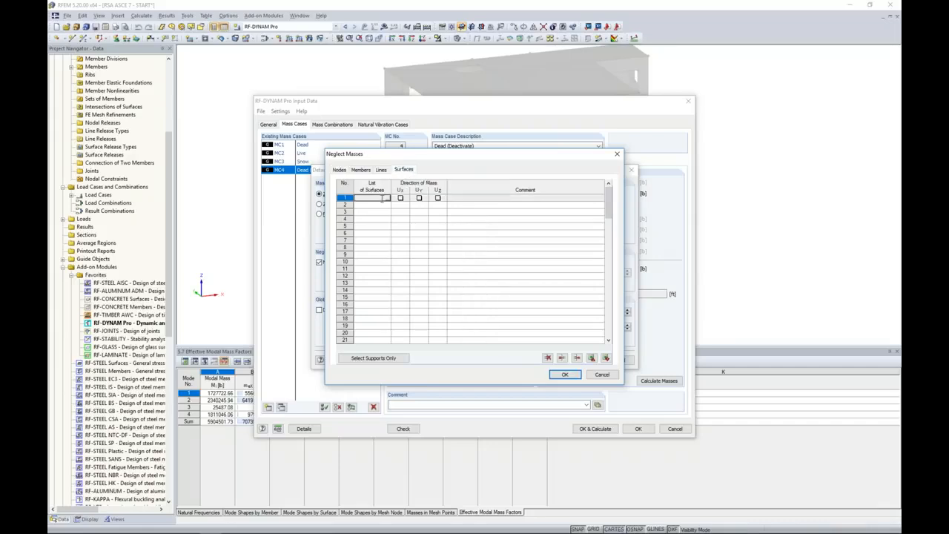
left_click(388, 198)
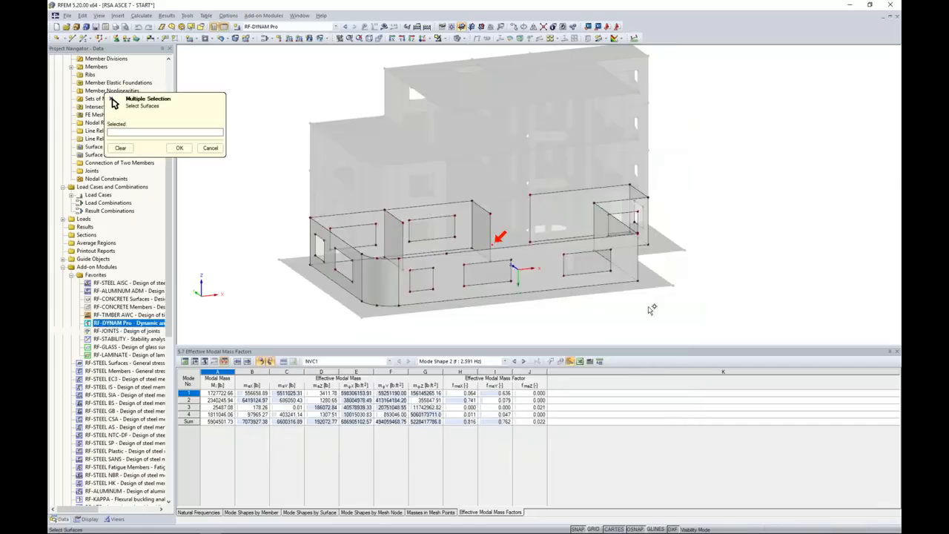
left_click_drag(704, 330, 308, 127)
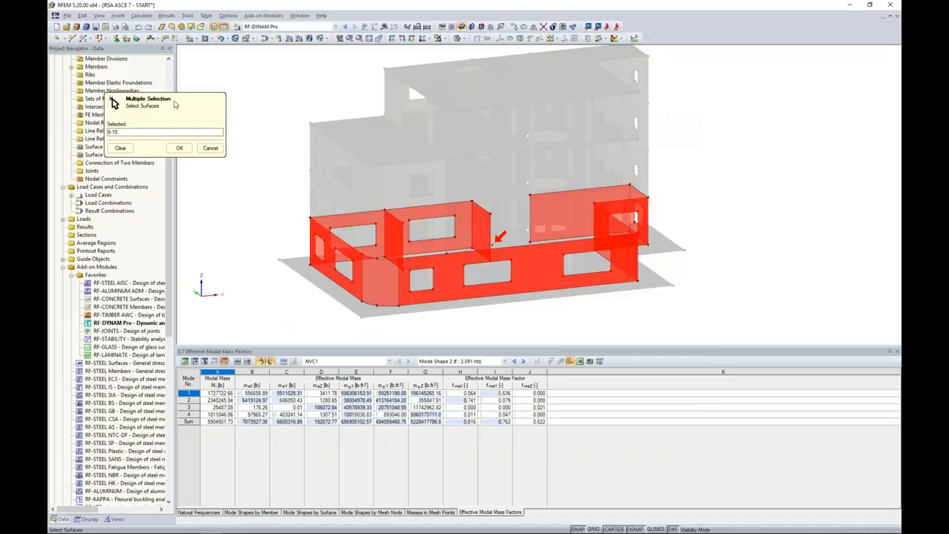
left_click_drag(160, 110, 267, 107)
left_click(221, 136)
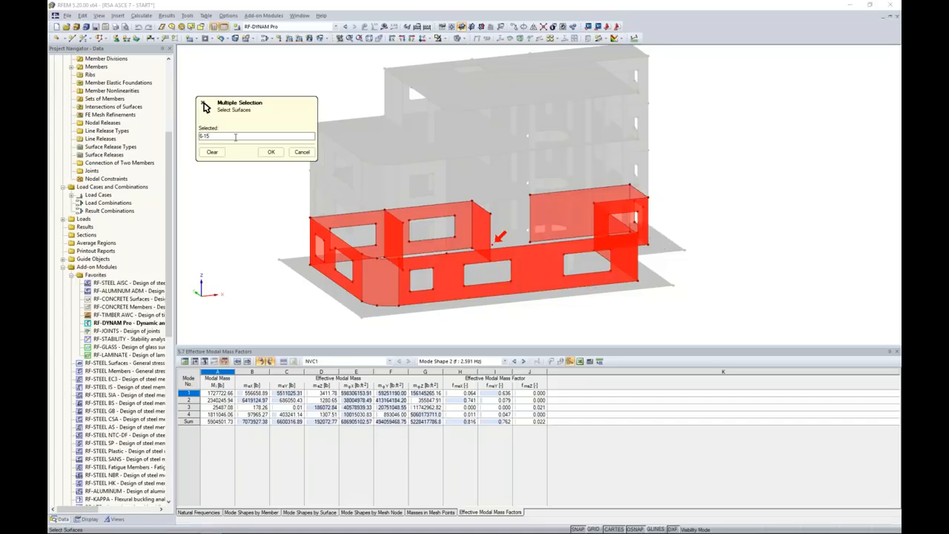
type("1")
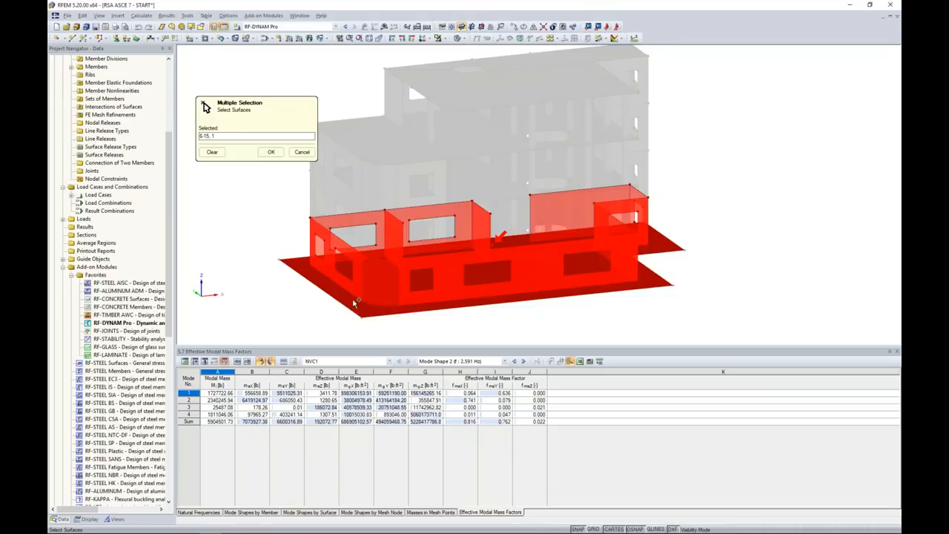
left_click(271, 151)
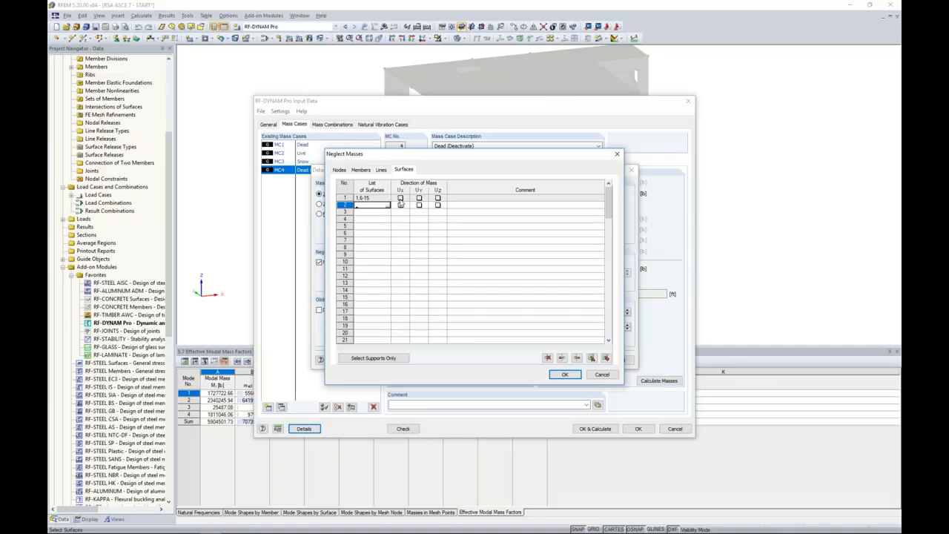
Neglect the masses of the listed surfaces in the X, Y and Z directions and confirm the detail settings
left_click(401, 198)
left_click(419, 198)
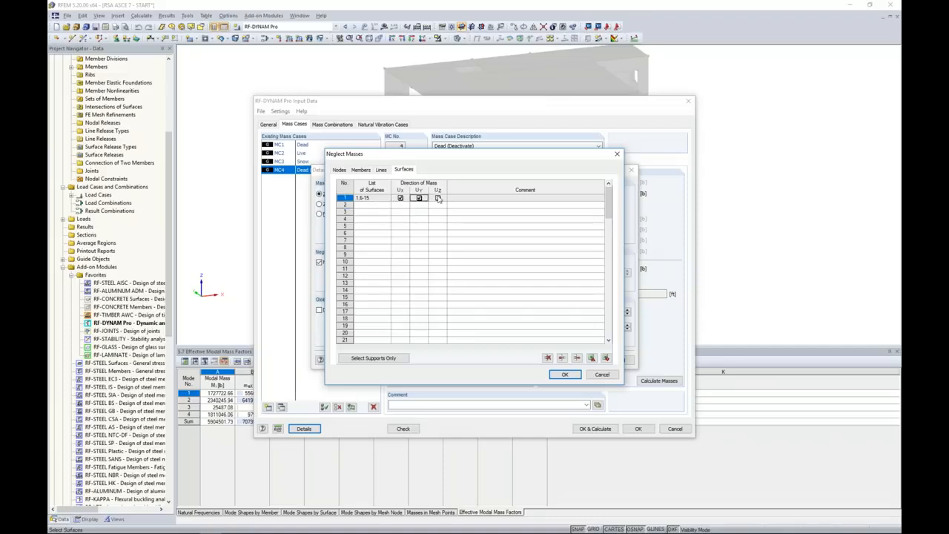
left_click(438, 197)
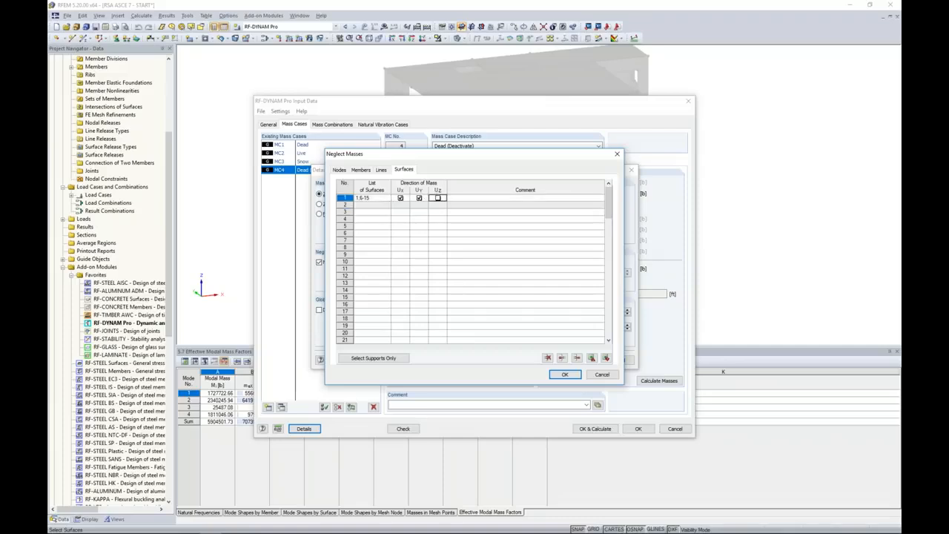
left_click(438, 198)
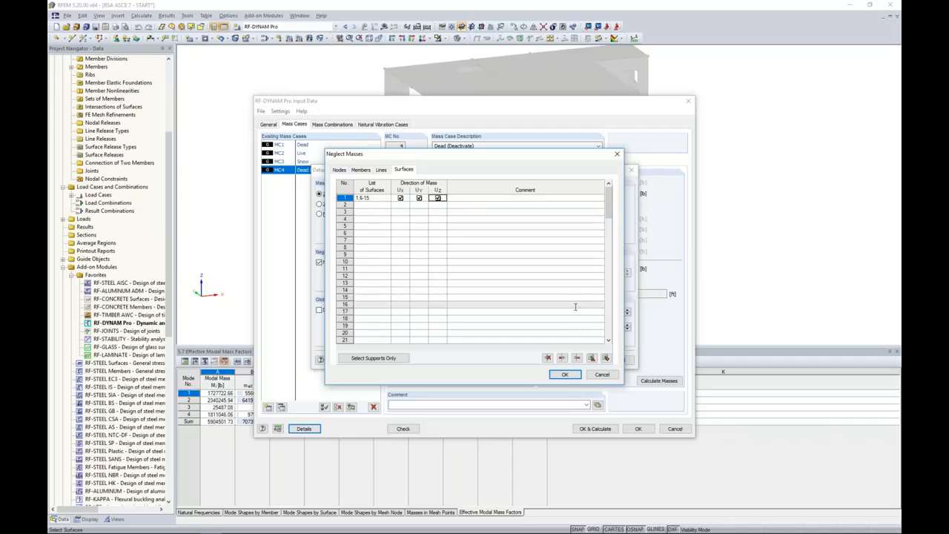
left_click(564, 374)
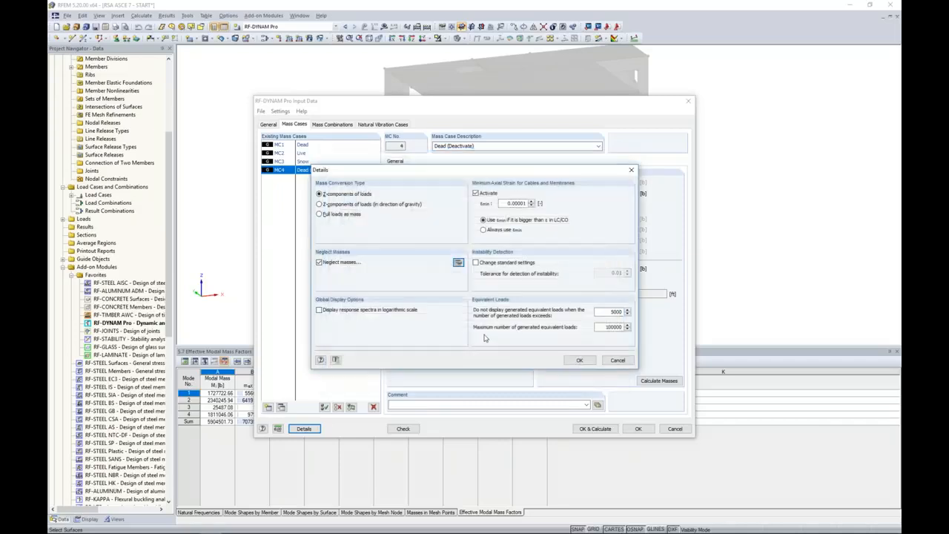
left_click(579, 360)
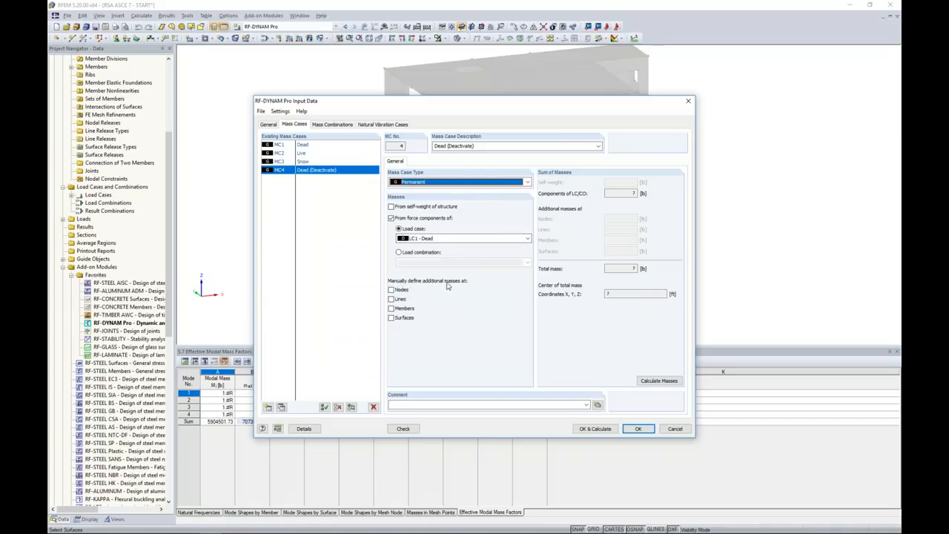
Enable manually defined line masses for Dead (Deactivate) and select the lines along the top edges of the lowest storey's walls
left_click(392, 299)
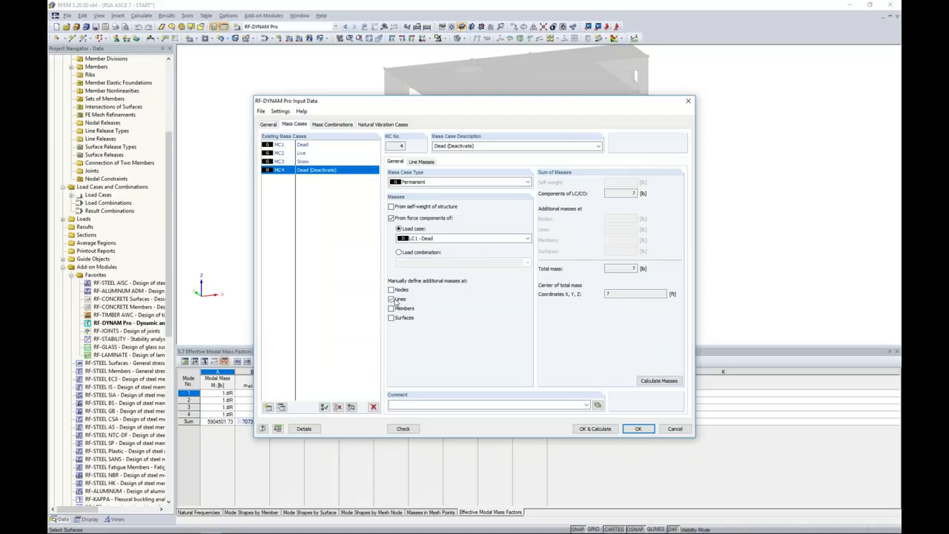
left_click(424, 163)
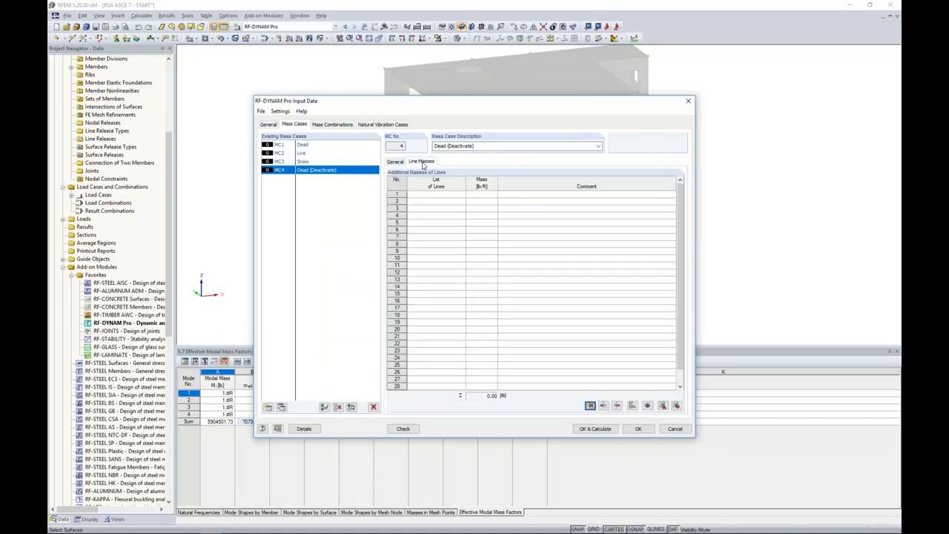
left_click(423, 193)
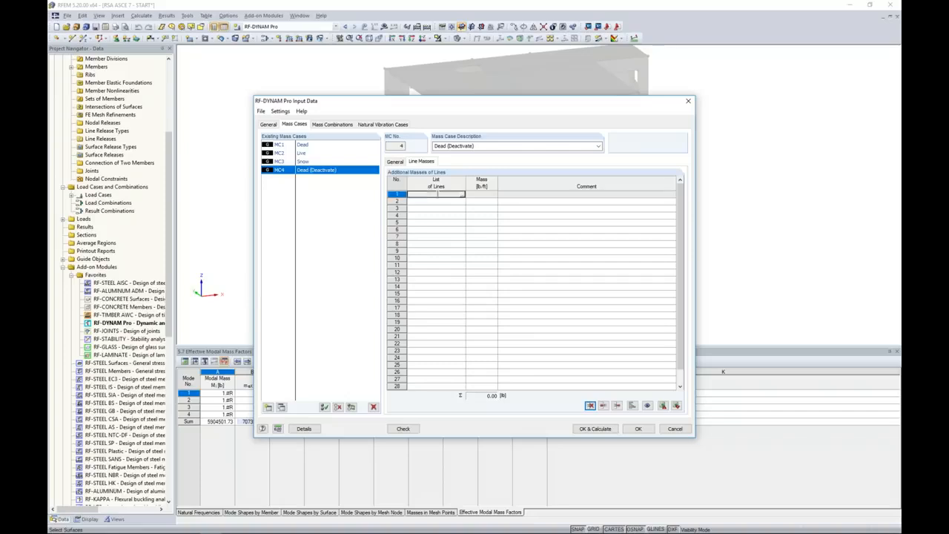
left_click(461, 195)
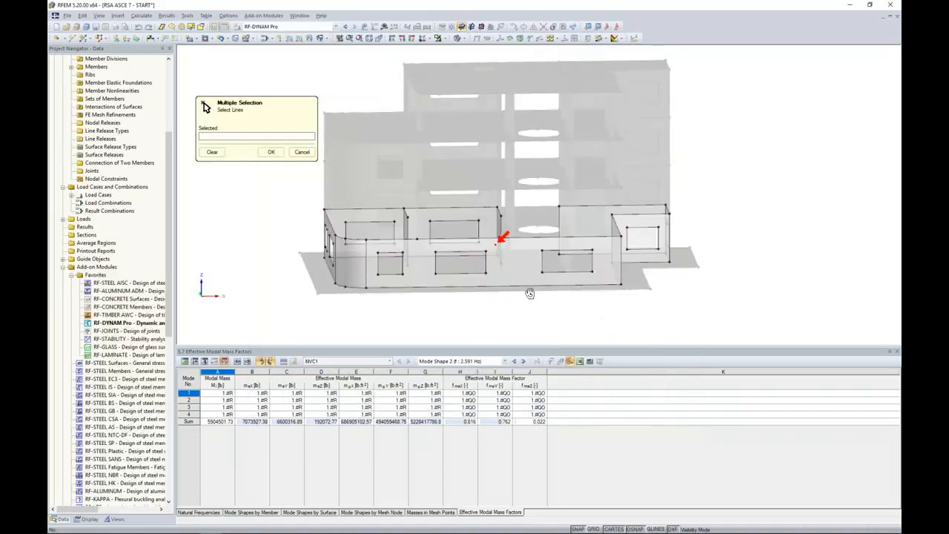
left_click_drag(307, 212, 684, 226)
middle_click_drag(458, 264, 532, 319, "ctrl")
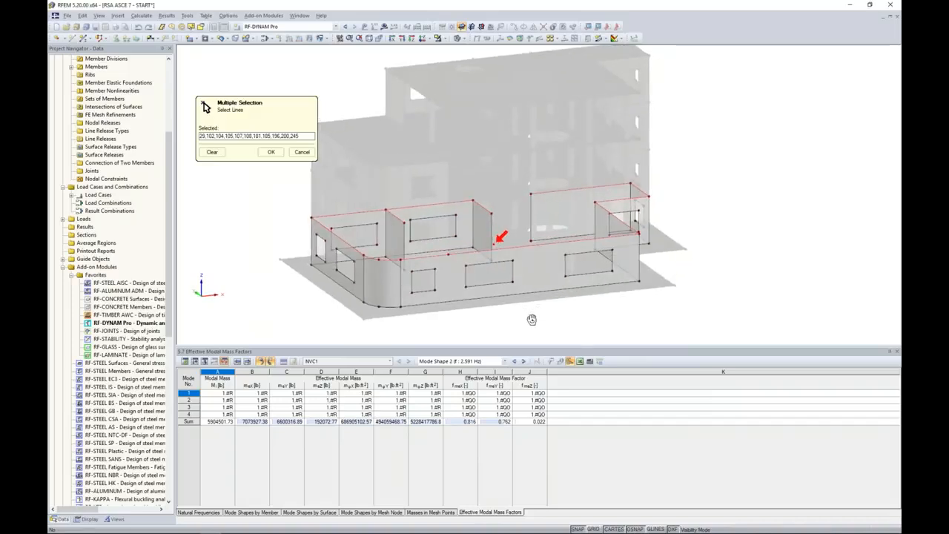
left_click(394, 216)
left_click(477, 205)
left_click(270, 152)
Set the additional mass on the selected wall lines to 1215.11 lb/ft
left_click(482, 194)
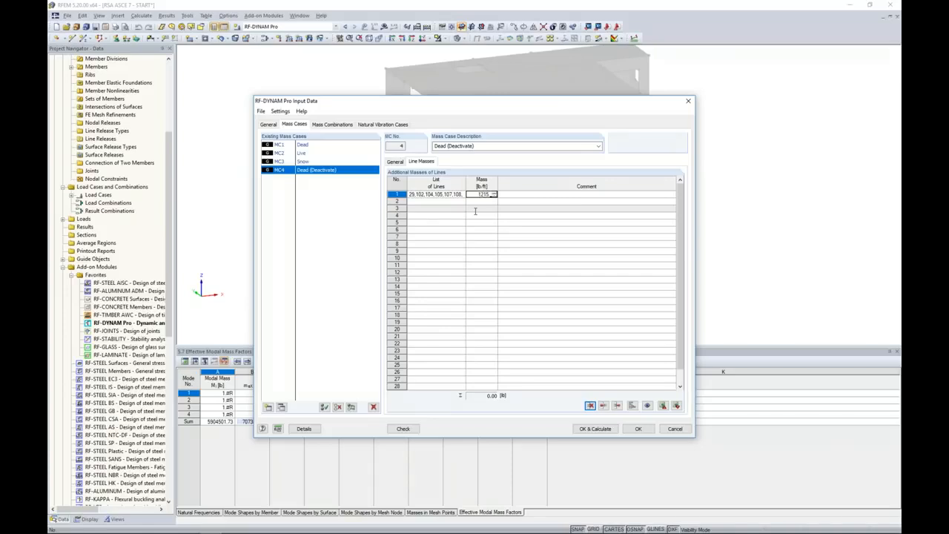
type(".11")
left_click(457, 194)
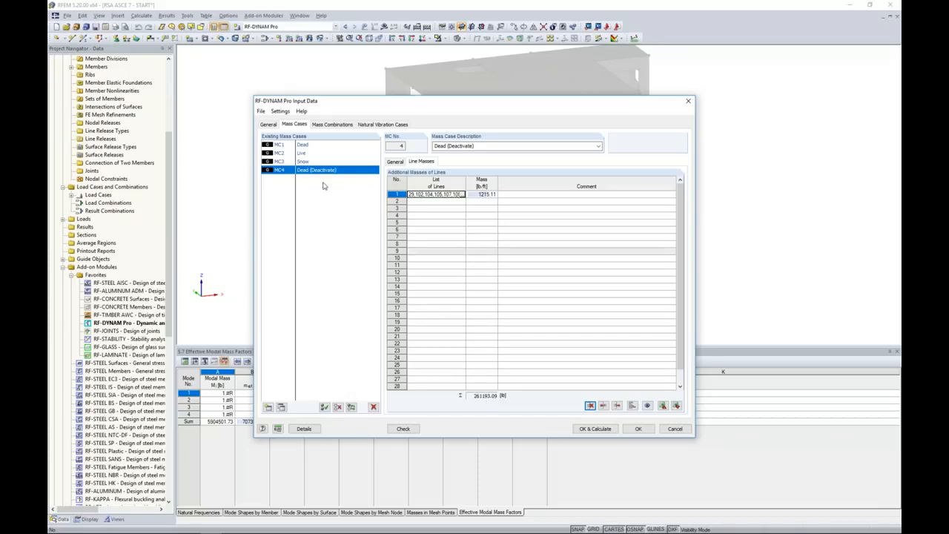
Copy the existing mass combination, describe it as D (Deactivate) + 0.2S, and replace its Dead mass case with Dead (Deactivate)
left_click(331, 124)
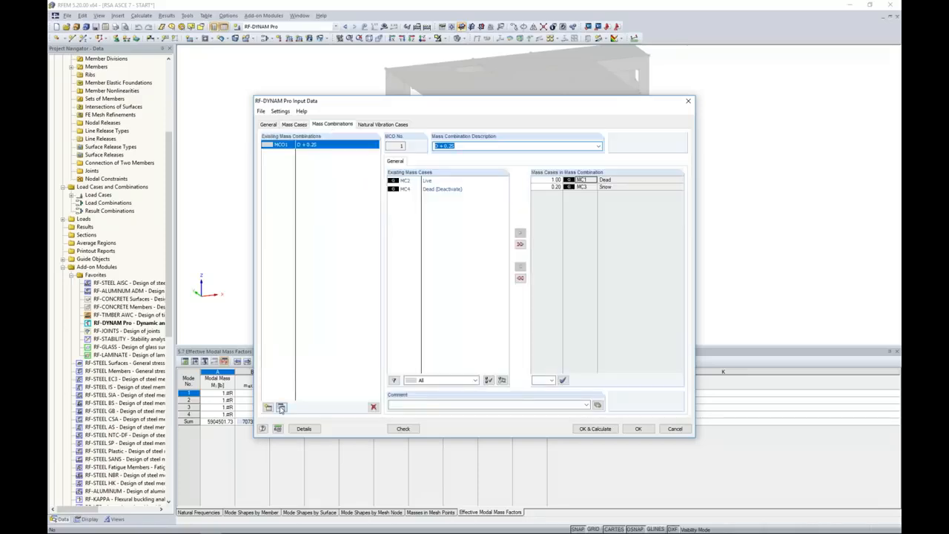
left_click(281, 407)
left_click(435, 146)
type("(Deact")
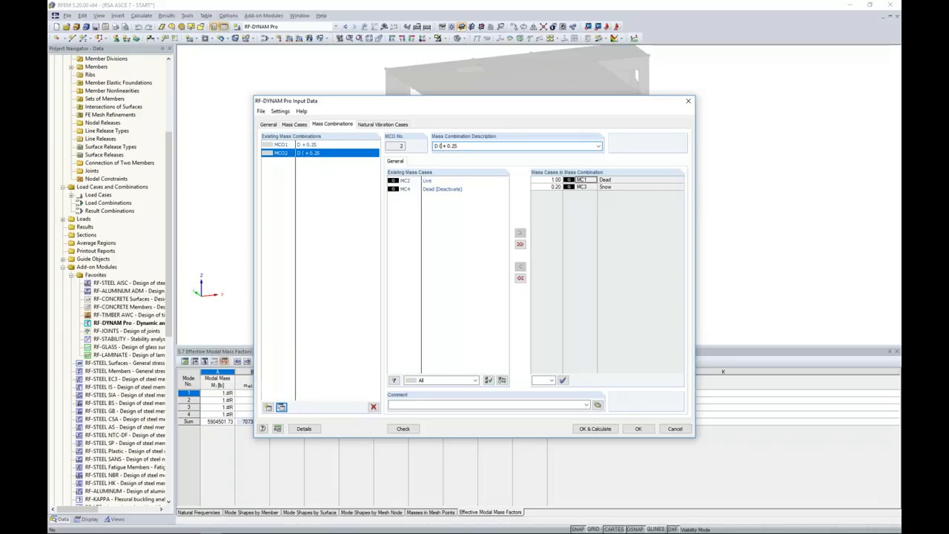
type("ivate)")
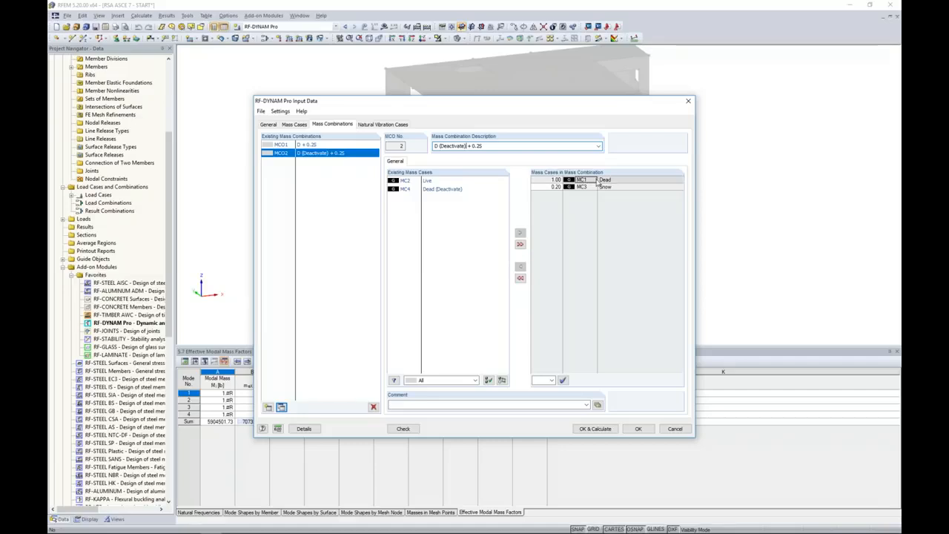
double_click(606, 181)
double_click(442, 197)
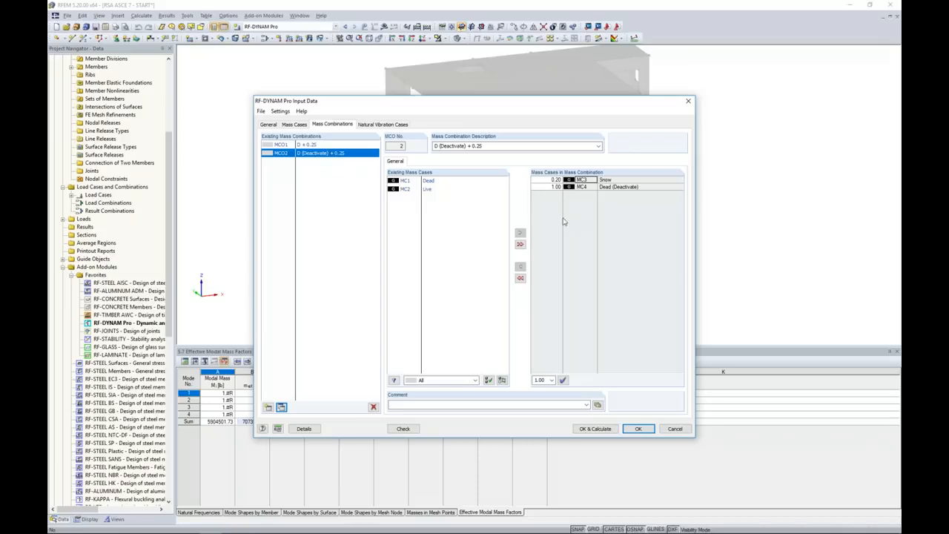
Set natural vibration case NVC1 to 10 eigenvalues with mass combination MCO2 - D (Deactivate) + 0.2S, and calculate
left_click(392, 125)
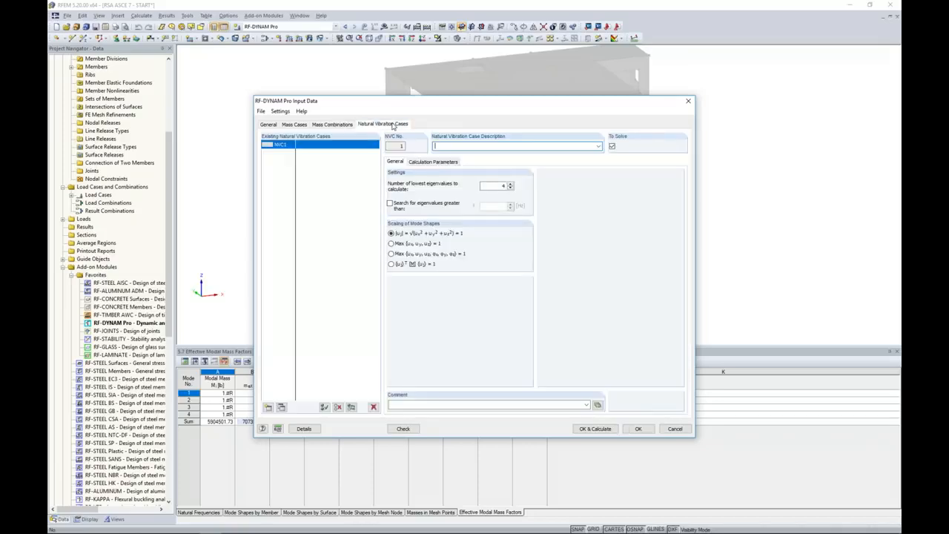
double_click(489, 186)
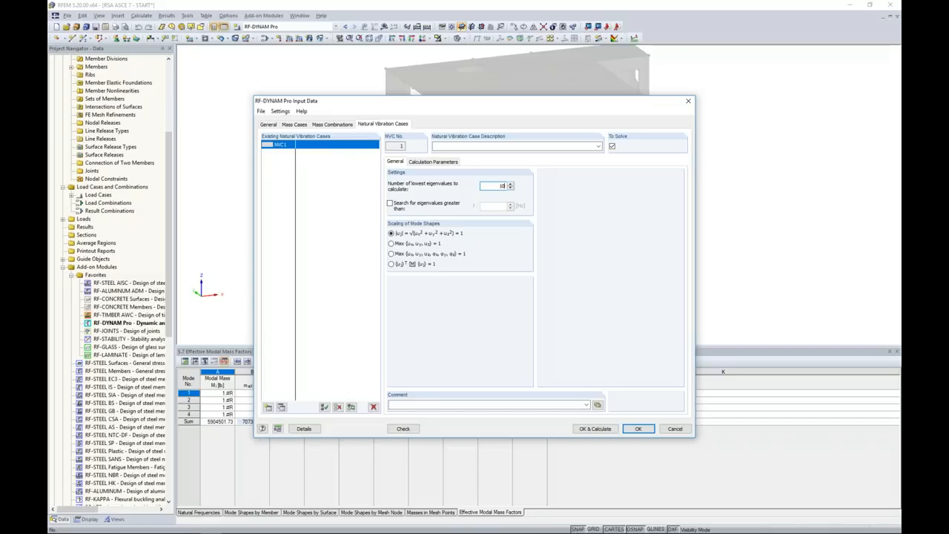
left_click(433, 161)
left_click(434, 220)
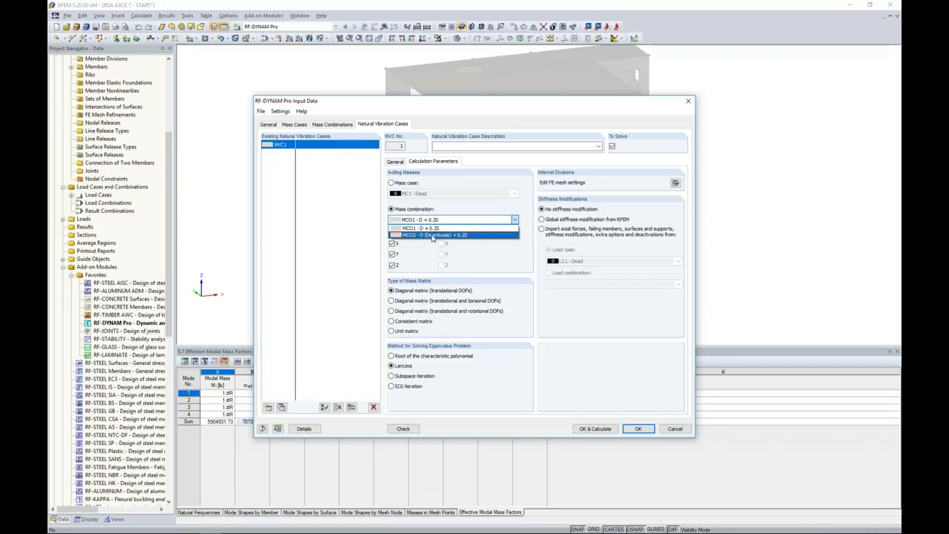
left_click(432, 235)
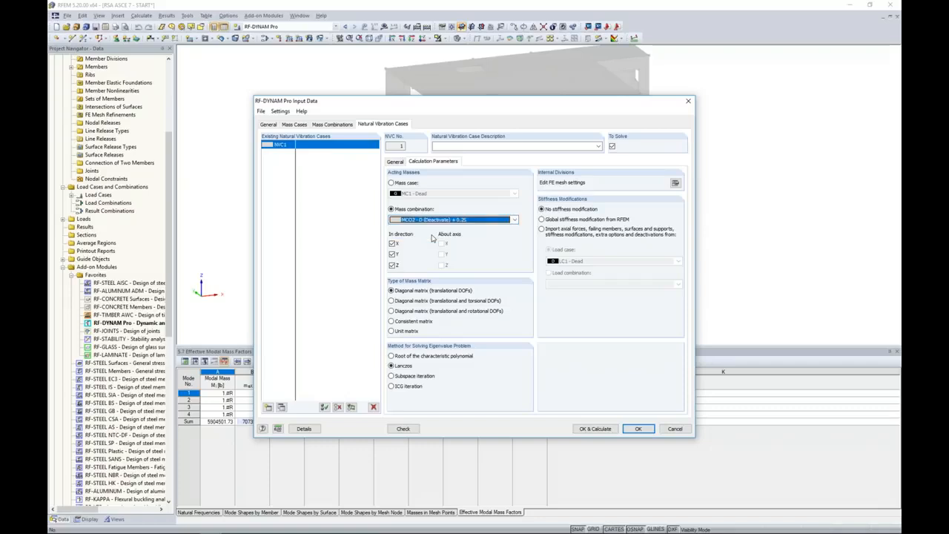
left_click(588, 429)
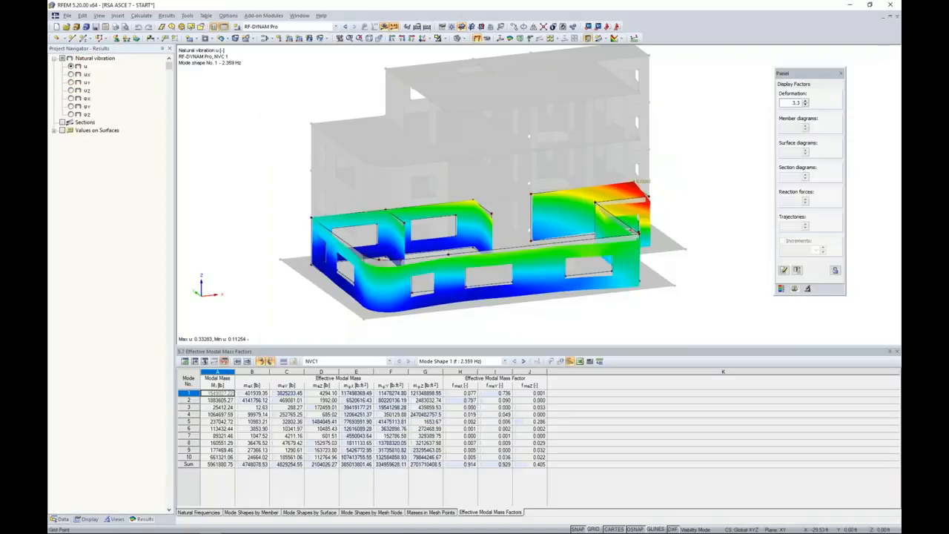
Cancel the visibility mode to show the whole building and examine mode shapes 2, 3 and 4
left_click(442, 38)
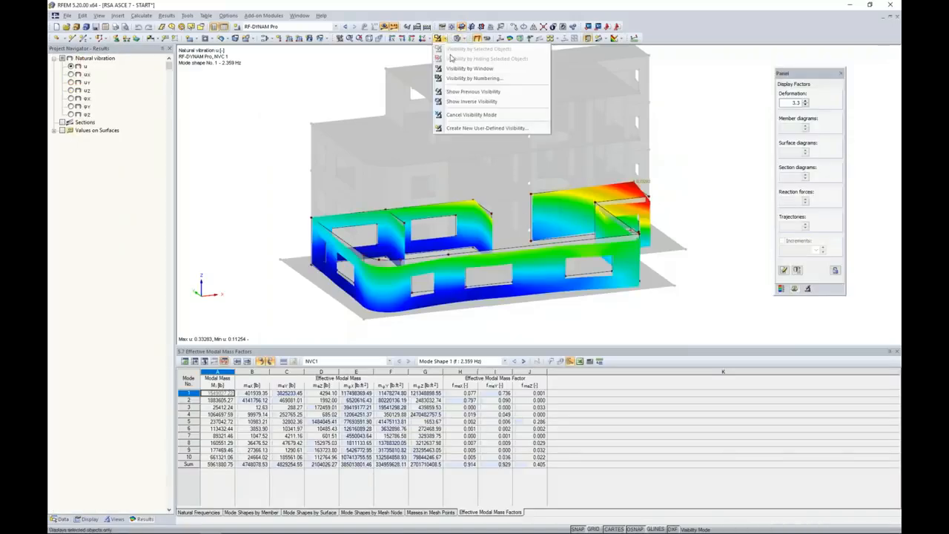
left_click(454, 114)
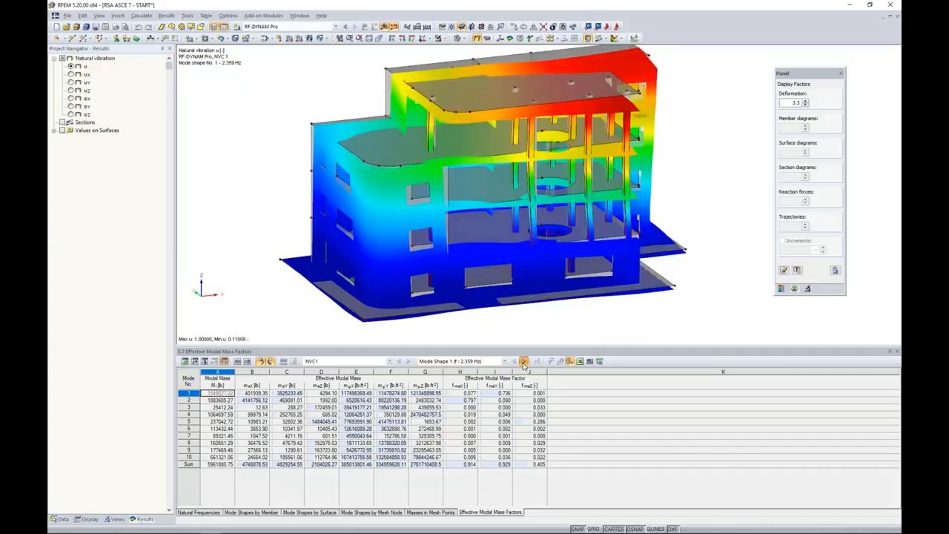
left_click(524, 364)
left_click(505, 361)
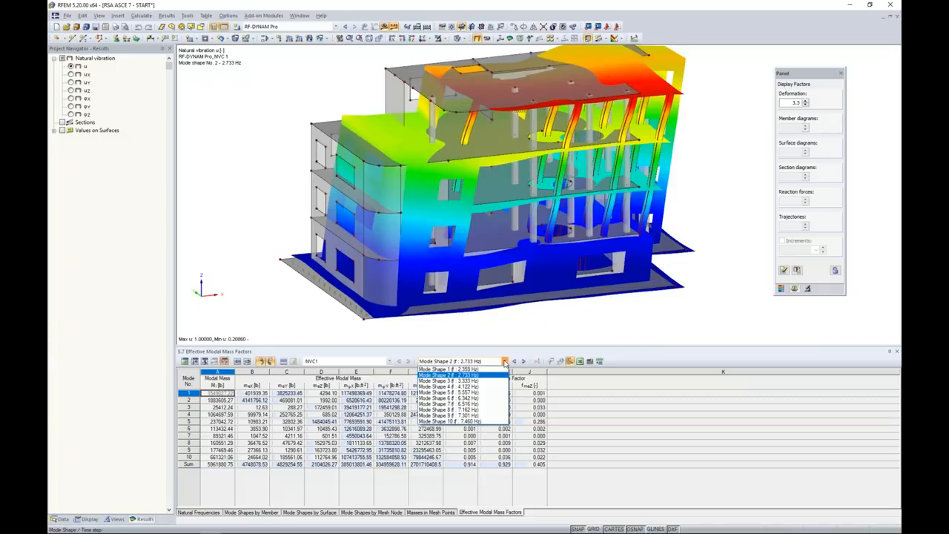
left_click(495, 381)
left_click(523, 363)
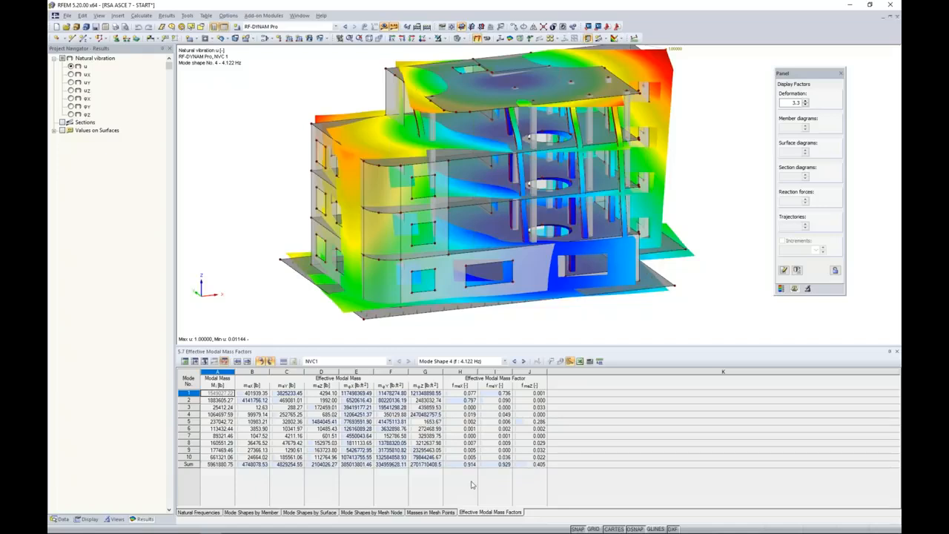
Examine the effective modal mass factors in Y alongside mode shapes 1, 2 and 3 of the building
left_click(496, 393)
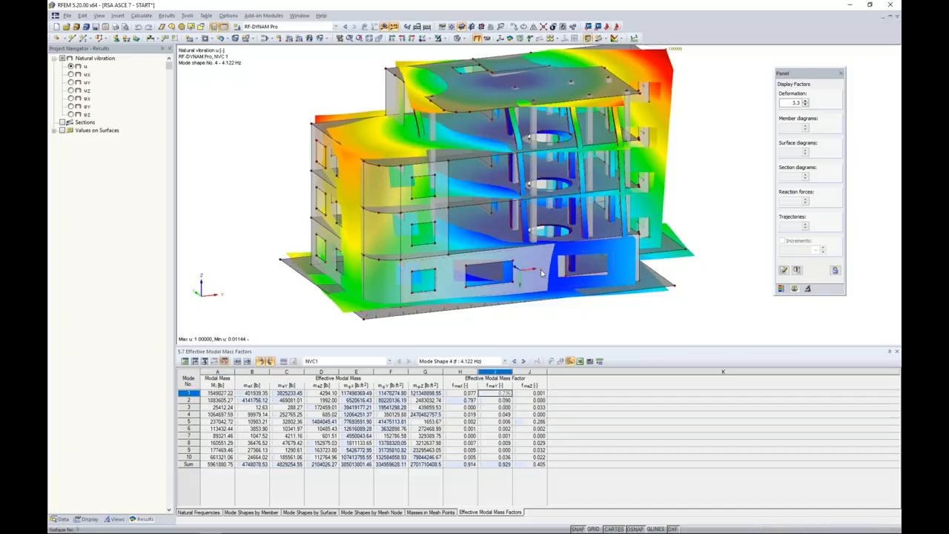
left_click(504, 361)
left_click(460, 368)
middle_click_drag(716, 283, 319, 247, "ctrl")
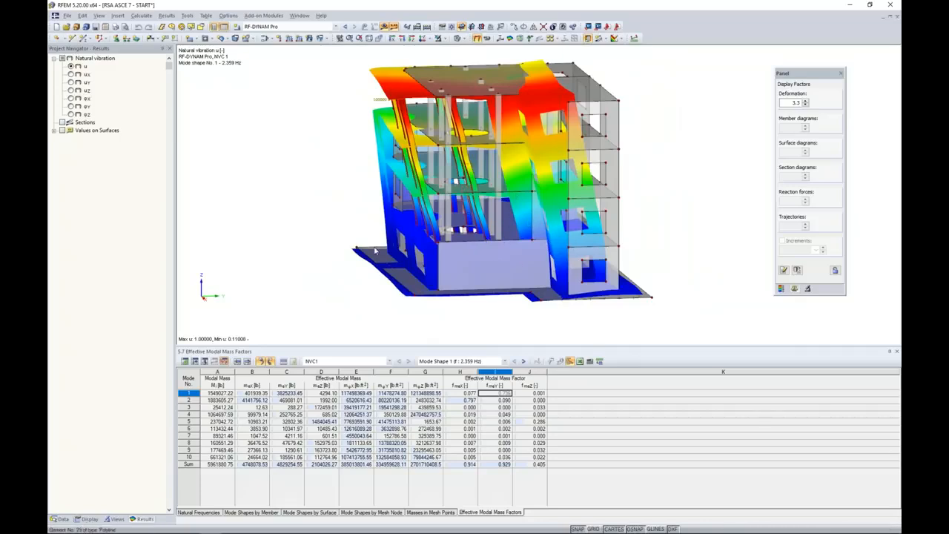
middle_click_drag(310, 254, 662, 276, "ctrl")
left_click(500, 401)
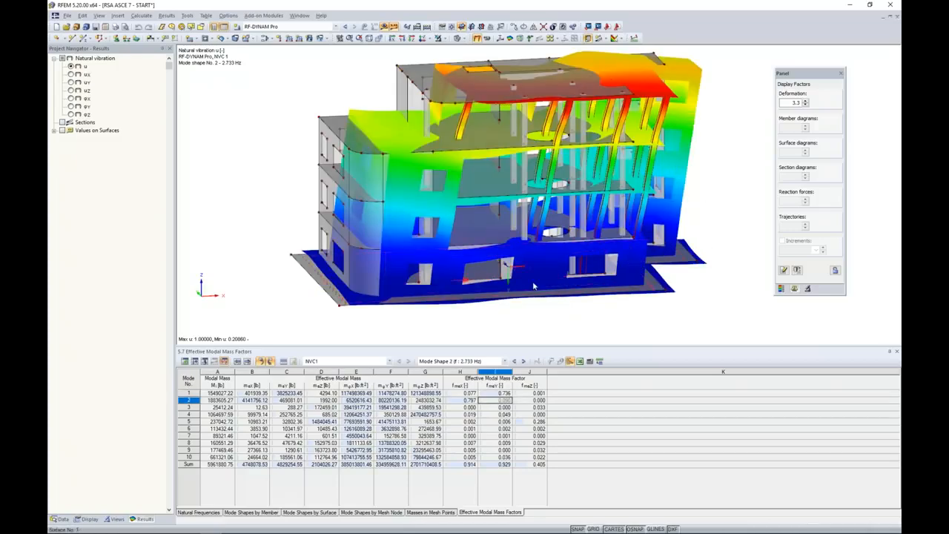
left_click(503, 408)
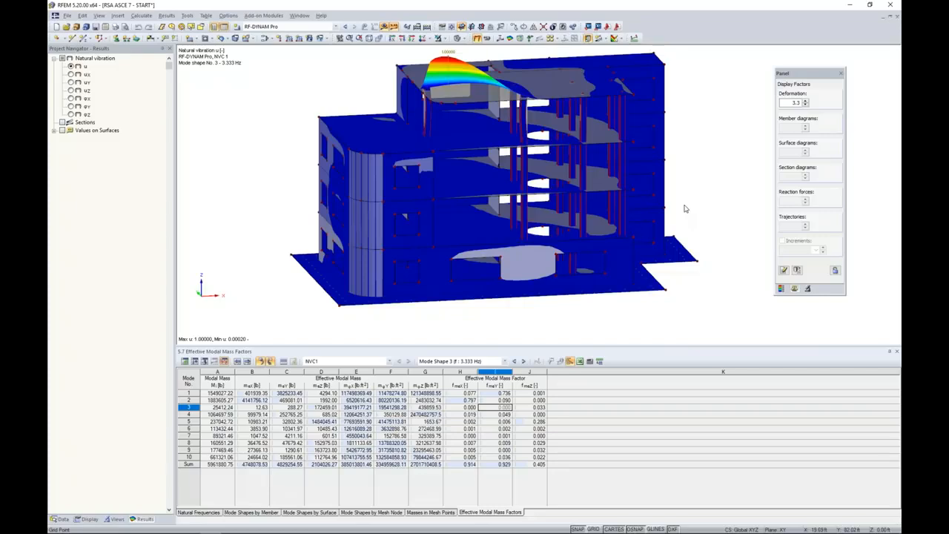
middle_click_drag(673, 190, 699, 195, "ctrl")
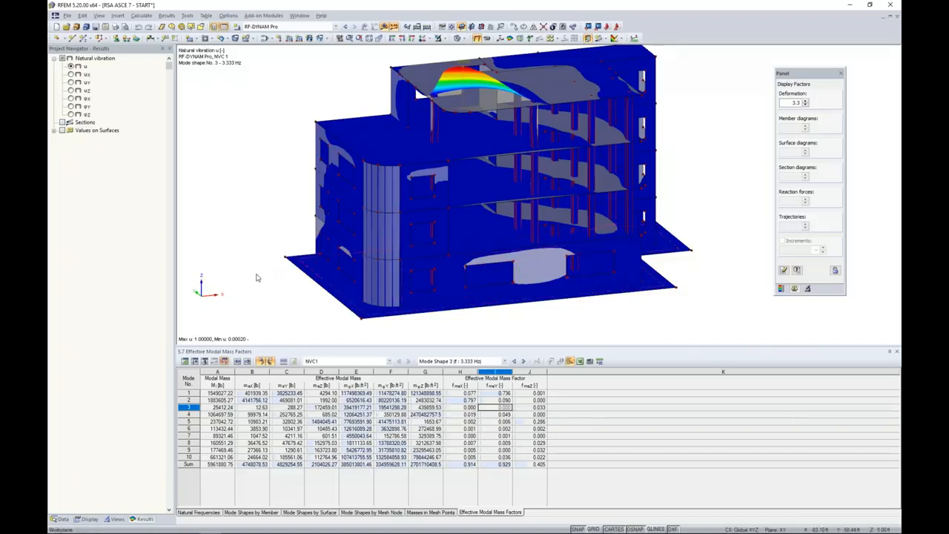
Review the natural frequencies and periods of NVC1 and display mode shape 1
left_click(195, 512)
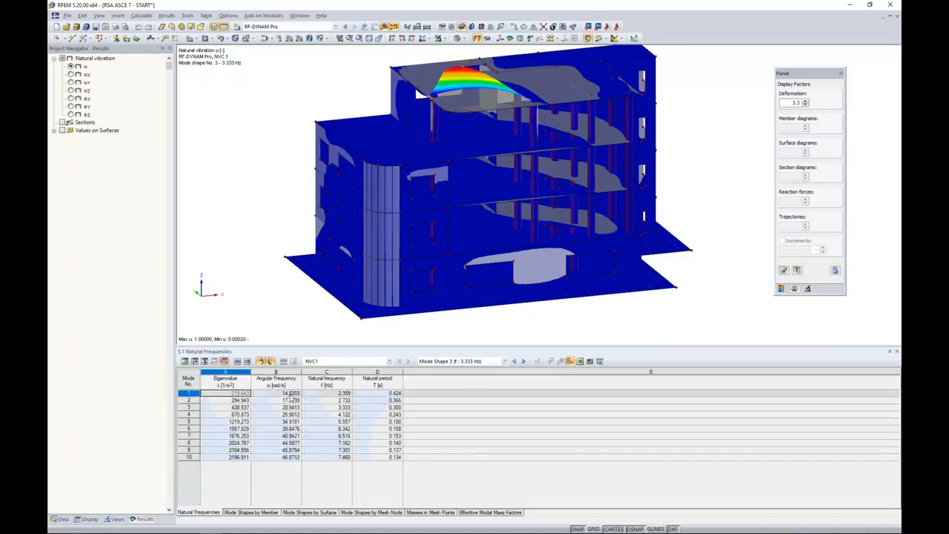
left_click(333, 394)
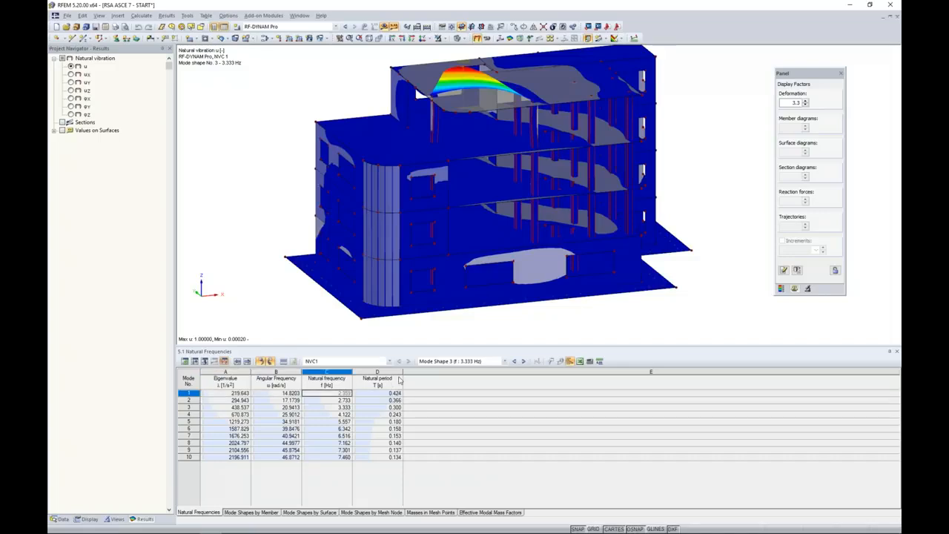
left_click(432, 361)
left_click(432, 369)
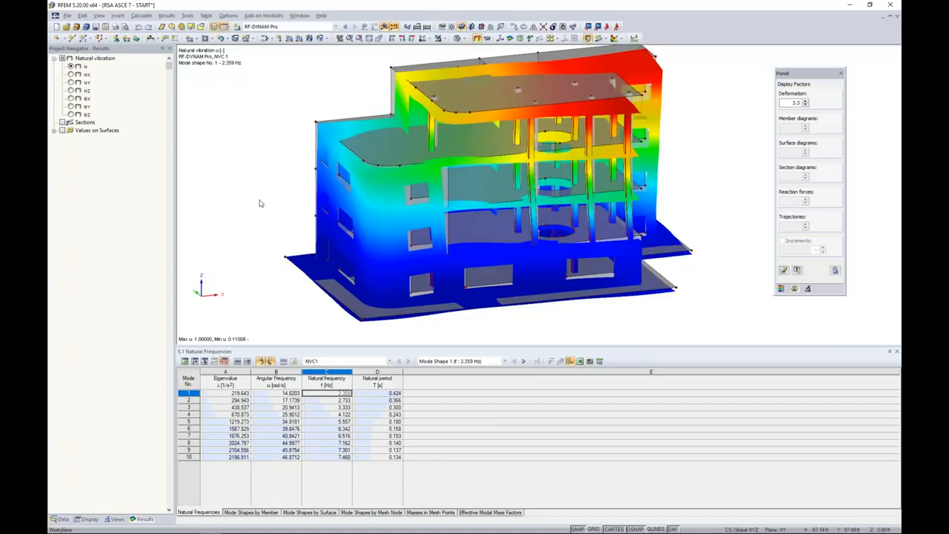
Open the RF-DYNAM Pro input data, activate response spectrum analysis with generation of equivalent loads, and review natural vibration case NVC1
left_click(62, 519)
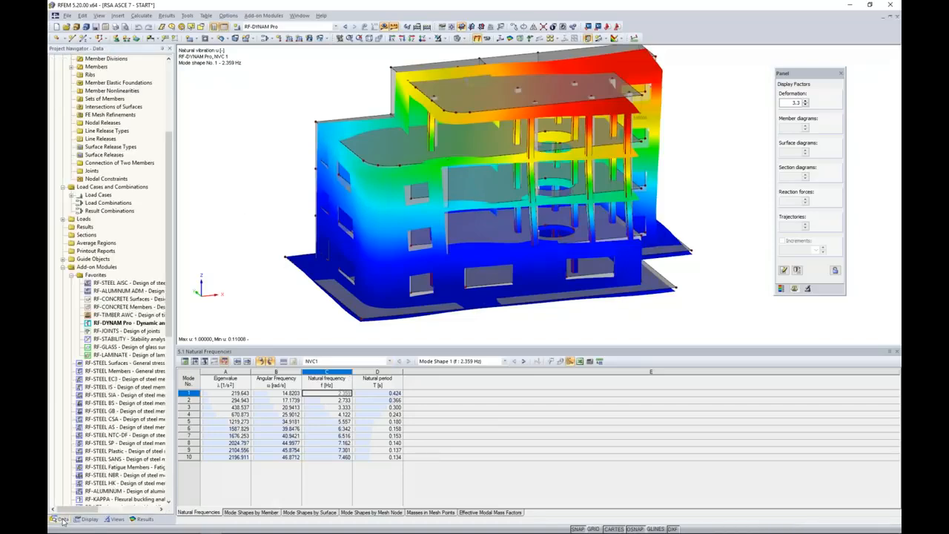
double_click(117, 326)
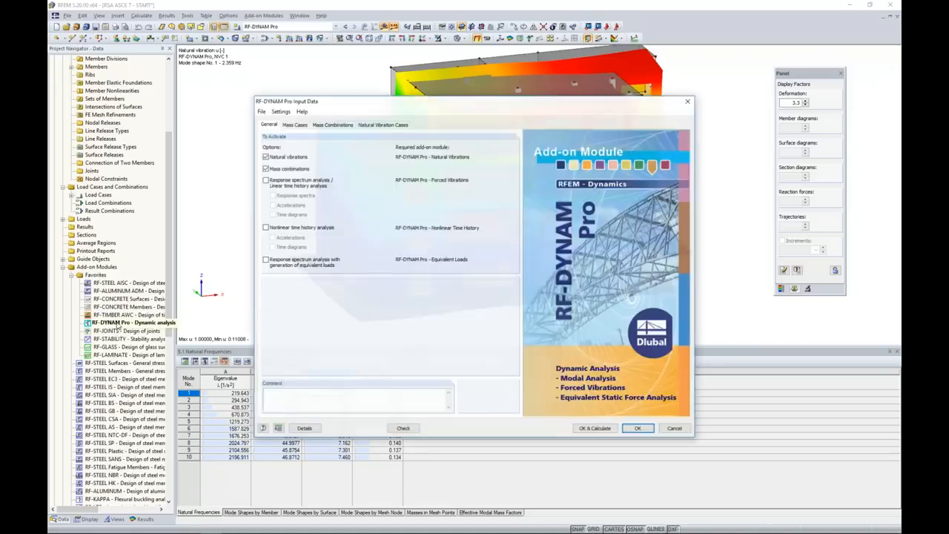
left_click(265, 260)
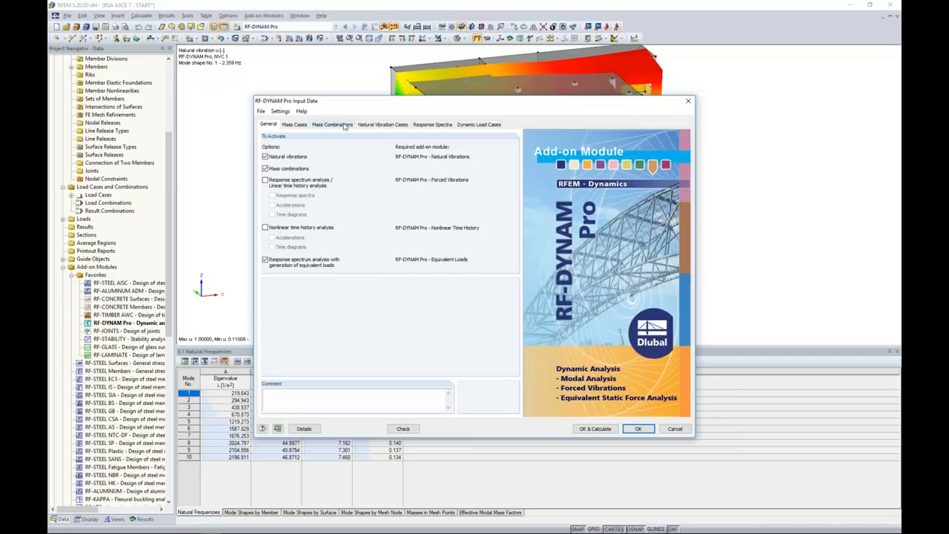
left_click(370, 125)
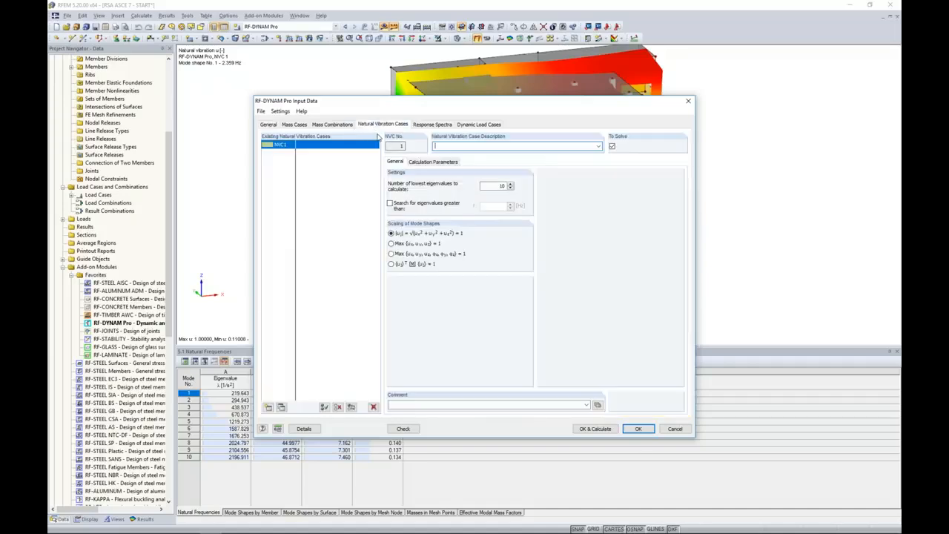
Define response spectrum RS1 according to the standard IBC 2018 - ASCE/SEI 7-16
left_click(430, 124)
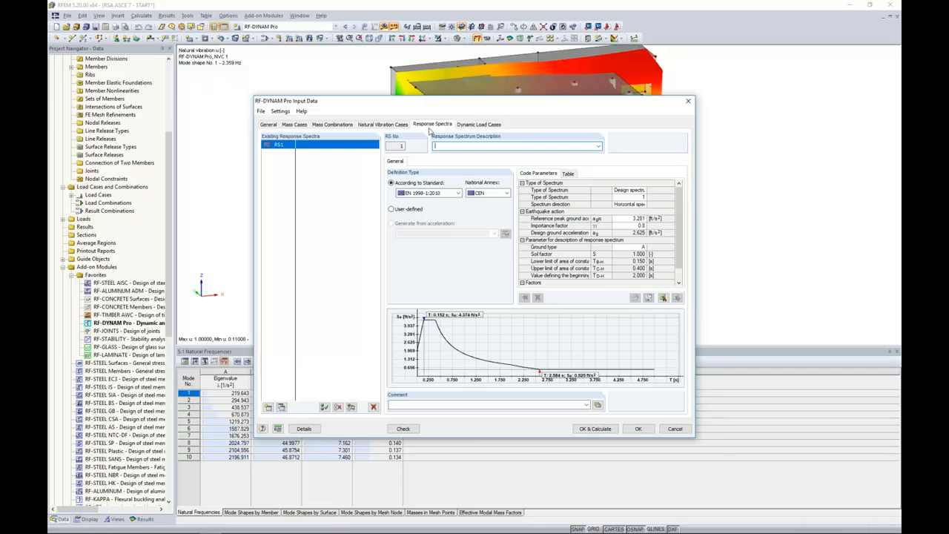
left_click(430, 192)
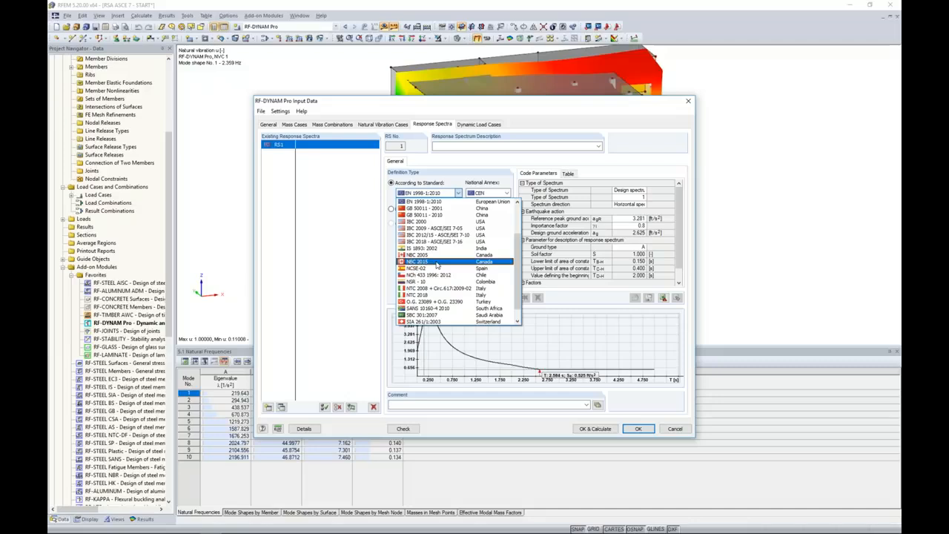
mouse_move(518, 277)
left_mouse_down()
mouse_move(521, 240)
mouse_move(522, 276)
left_mouse_up()
left_click(464, 244)
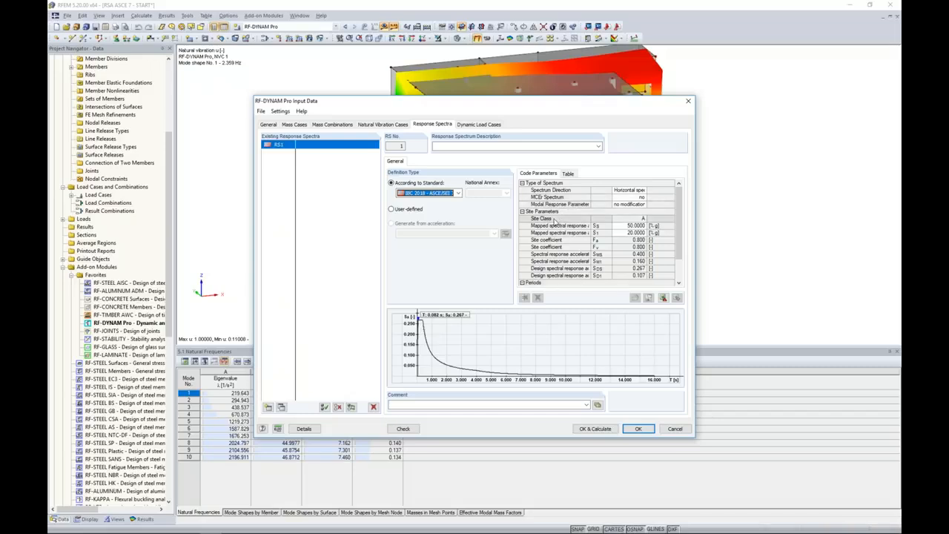
Set the site class of response spectrum RS1 to C and widen the parameter description column
left_click(634, 218)
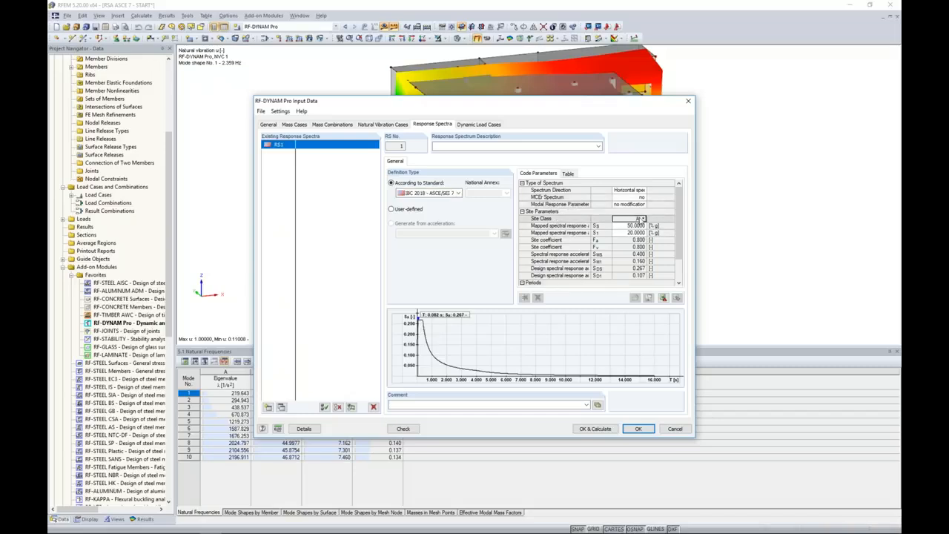
left_click(642, 219)
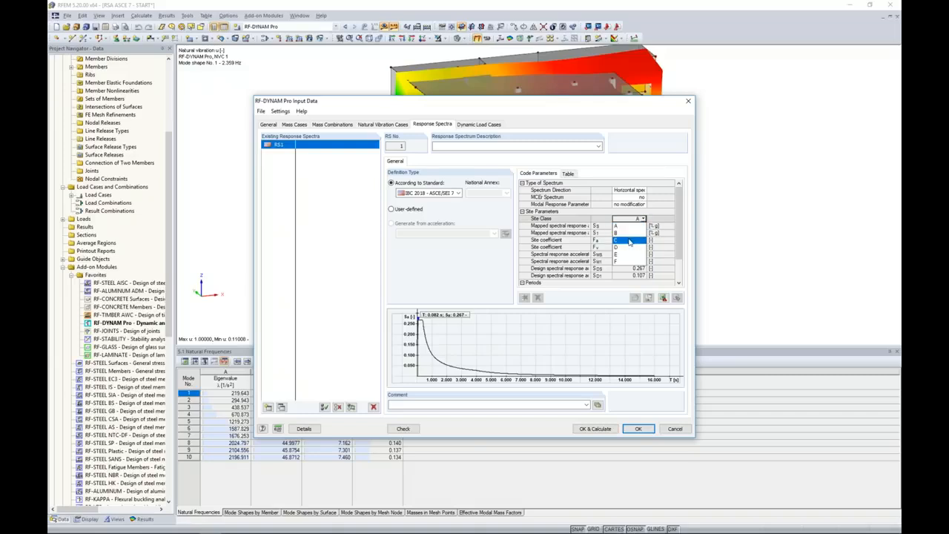
left_click(628, 241)
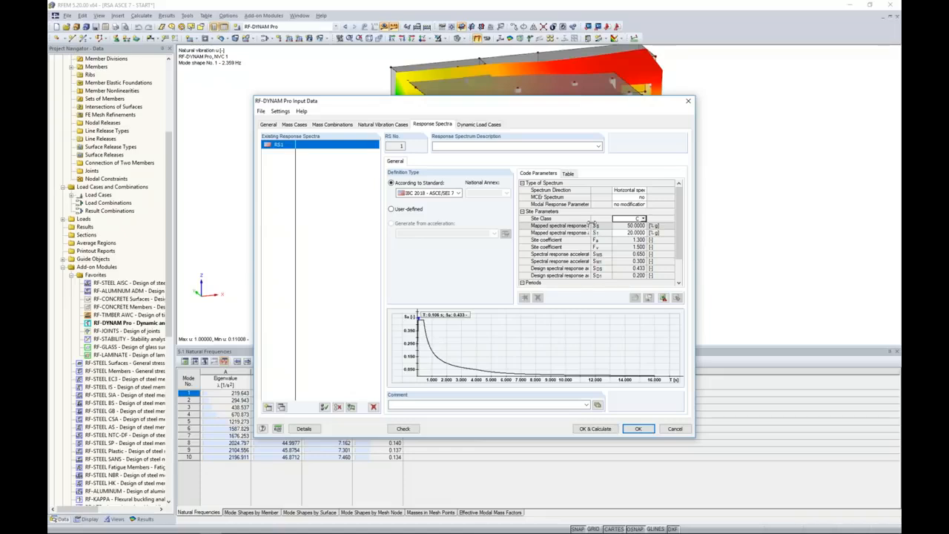
mouse_move(590, 223)
left_mouse_down()
mouse_move(670, 218)
mouse_move(599, 217)
left_mouse_up()
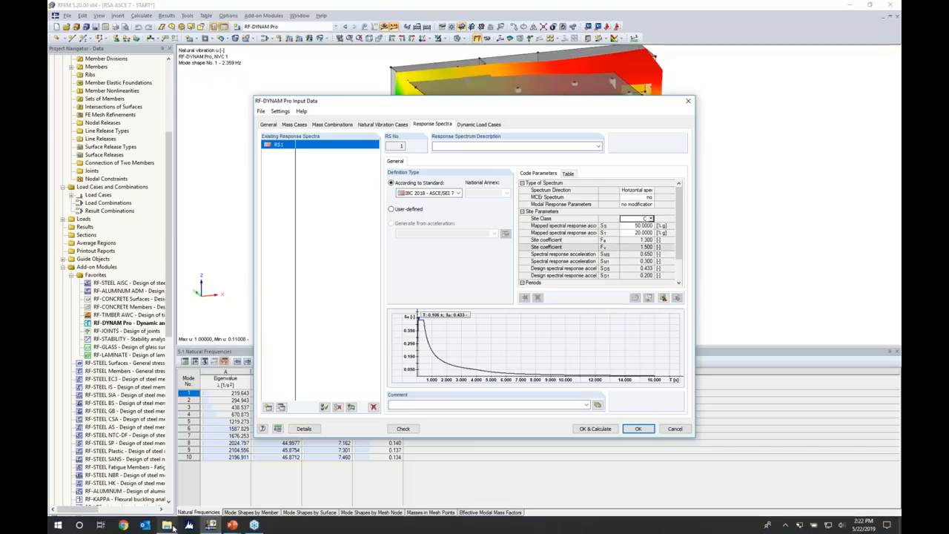
Switch to Chrome and open the Snow, Wind and Seismic Zoning Maps service on the Dlubal website
left_click(124, 525)
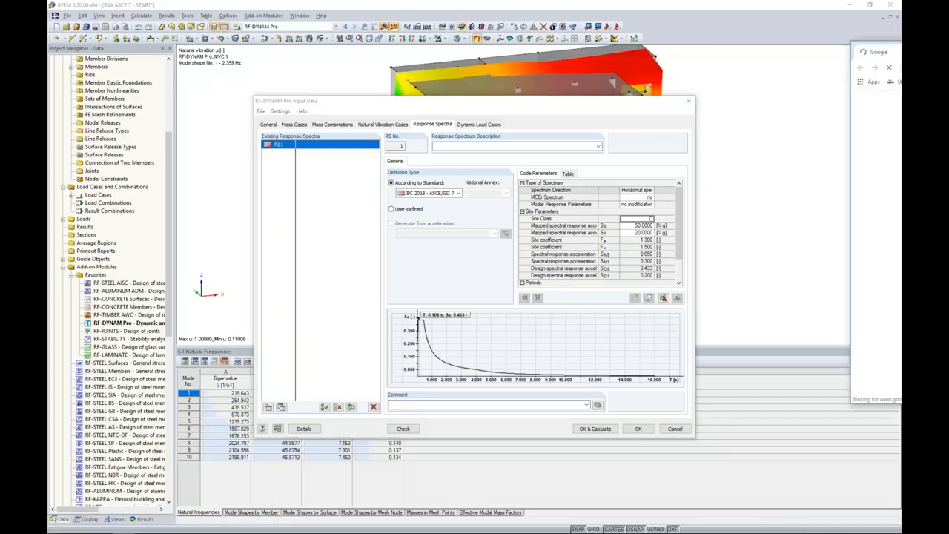
left_click(236, 97)
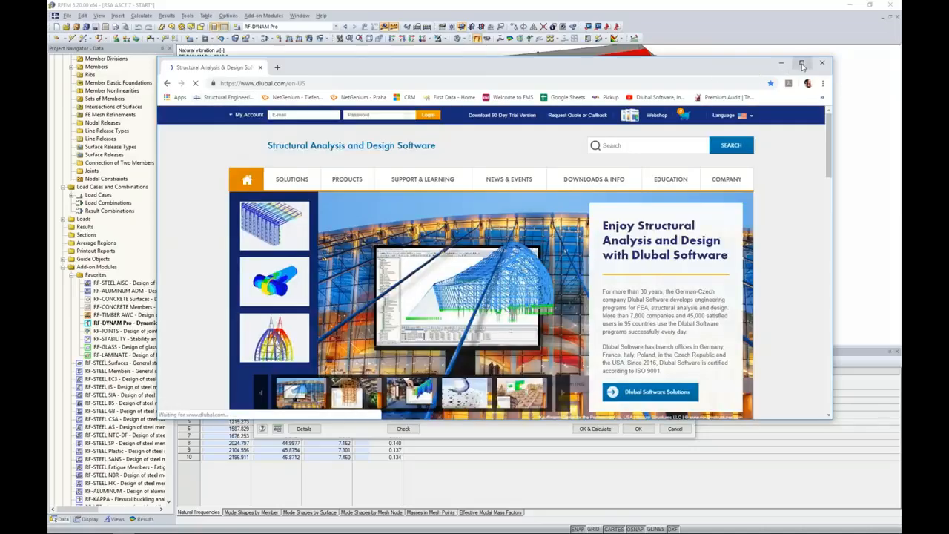
left_click(801, 62)
mouse_move(281, 122)
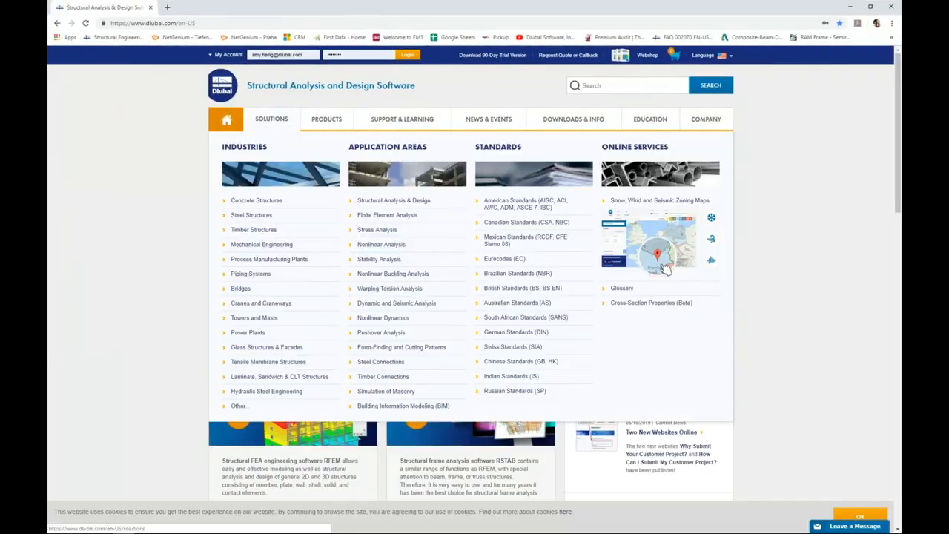
left_click(624, 205)
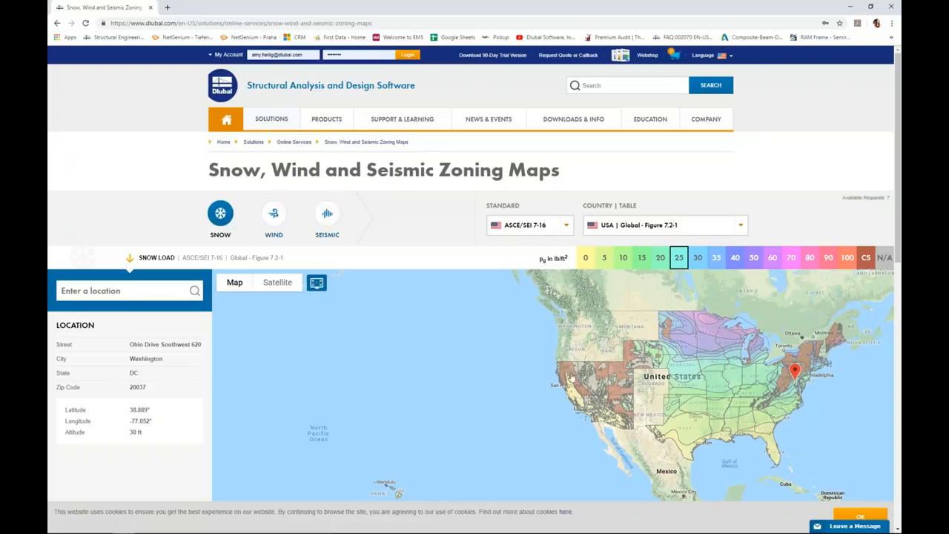
Look up the location Denver, CO, USA on the zoning map and inspect the area around it
scroll(572, 378, "down", 2)
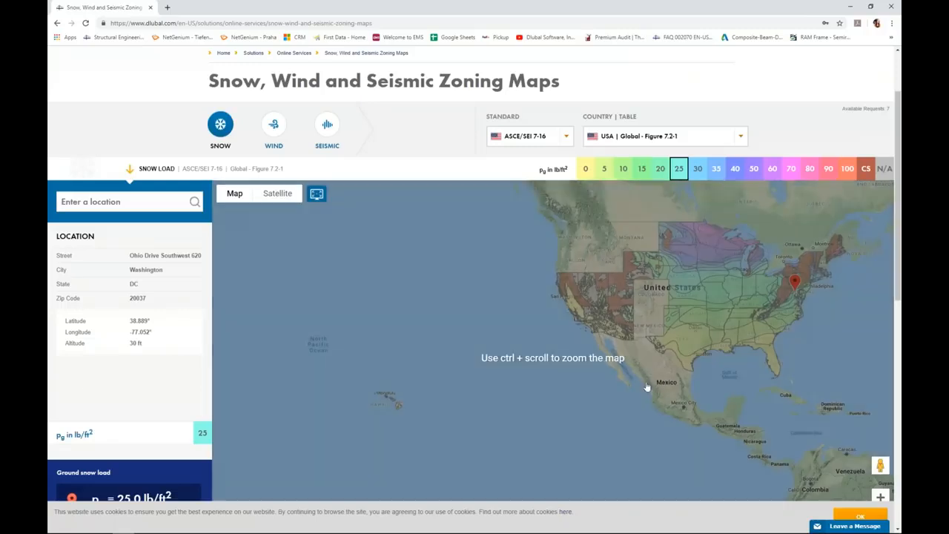
left_click_drag(621, 388, 518, 414)
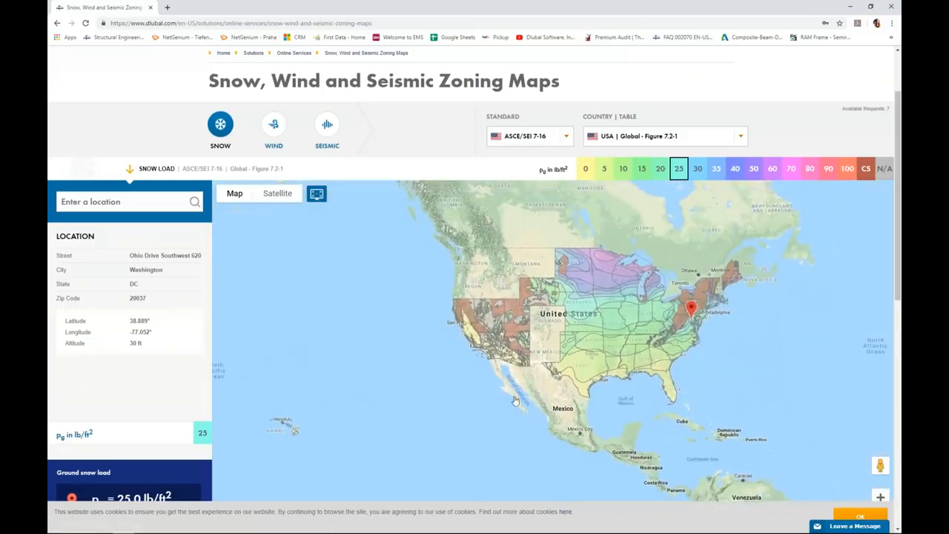
left_click(126, 207)
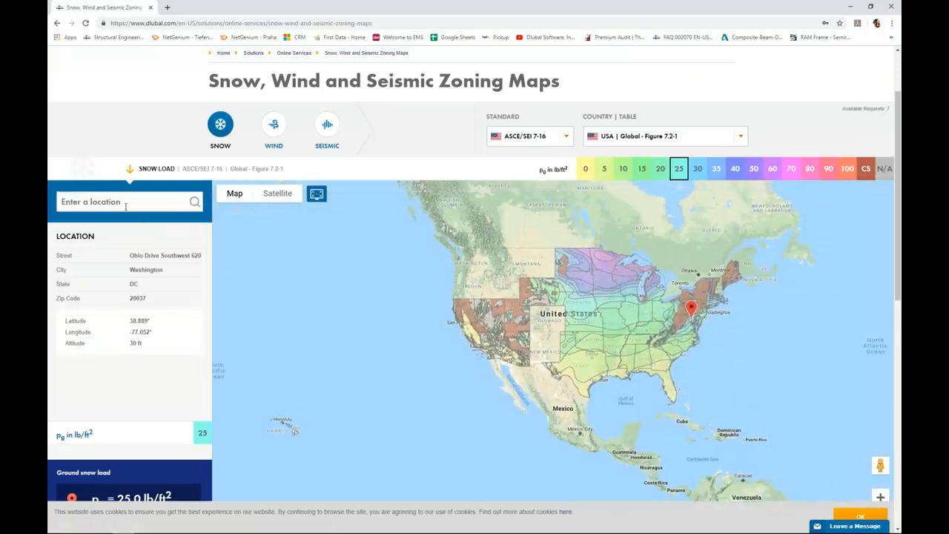
type("Denver")
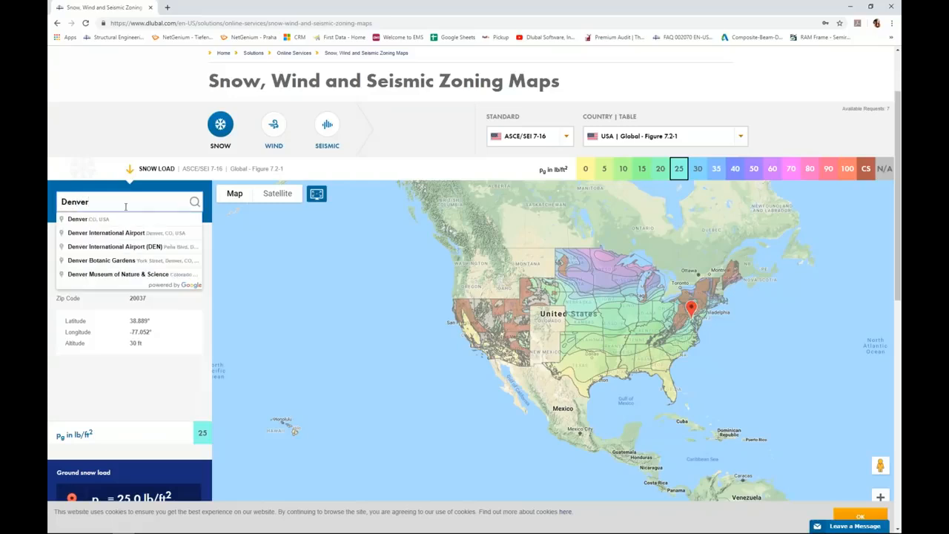
left_click(116, 218)
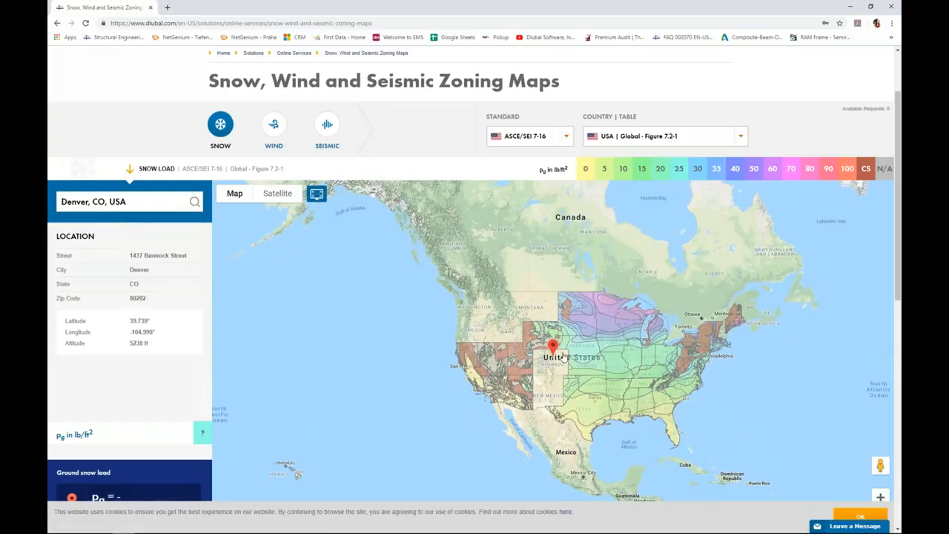
scroll(555, 370, "up", 3)
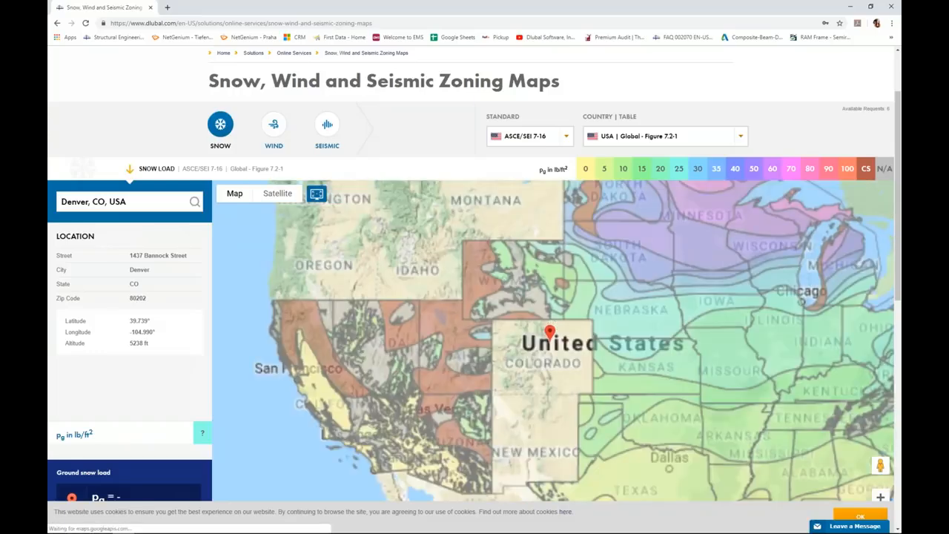
scroll(548, 326, "up", 3)
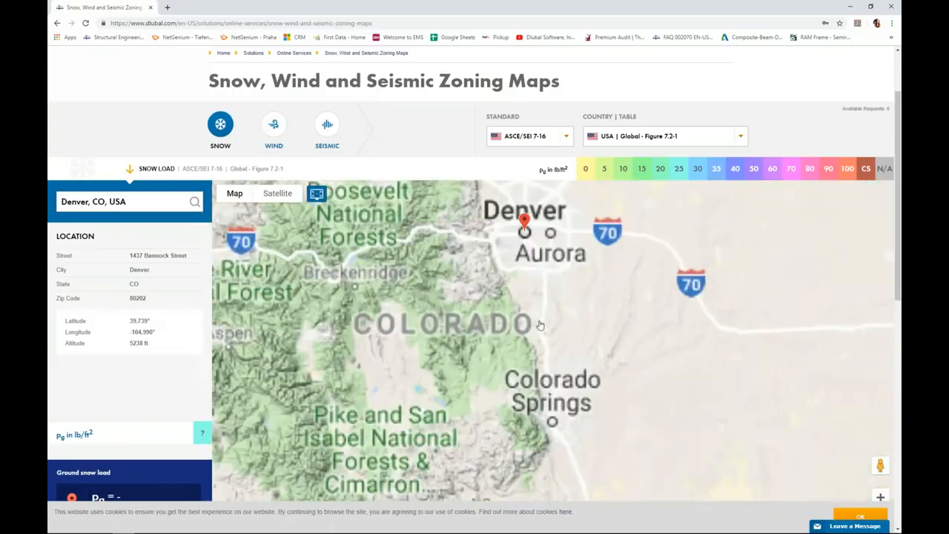
Look up the mapped seismic parameter Ss for Denver on the ASCE/SEI 7-16 seismic zoning map
left_click(328, 131)
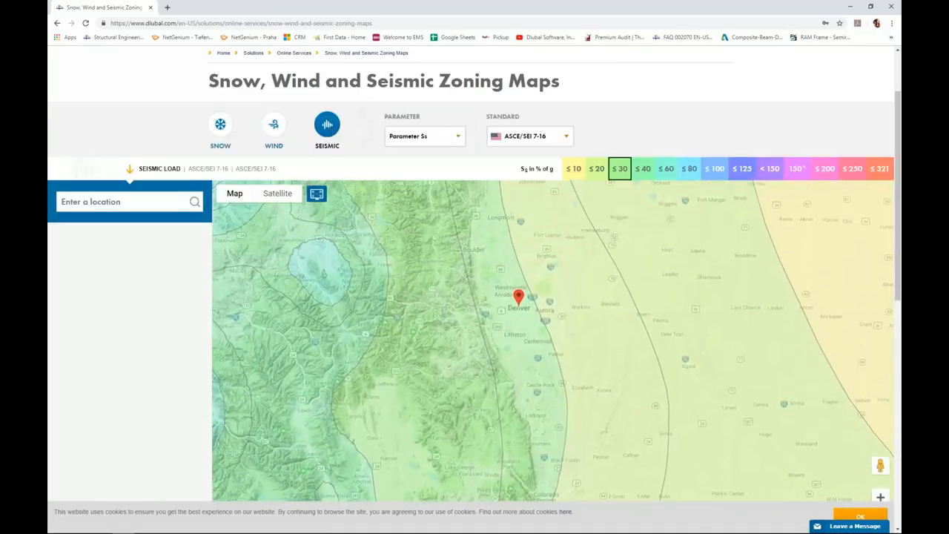
left_click(459, 138)
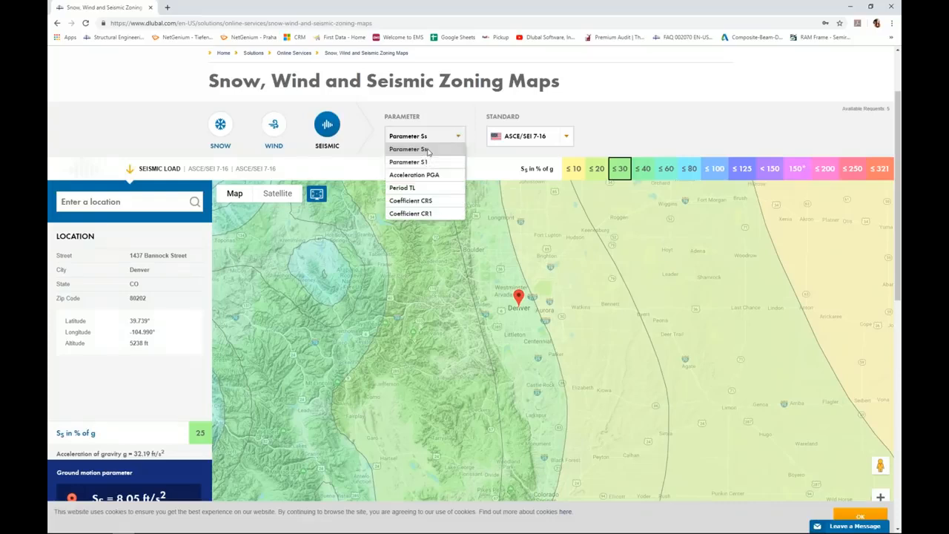
left_click(427, 151)
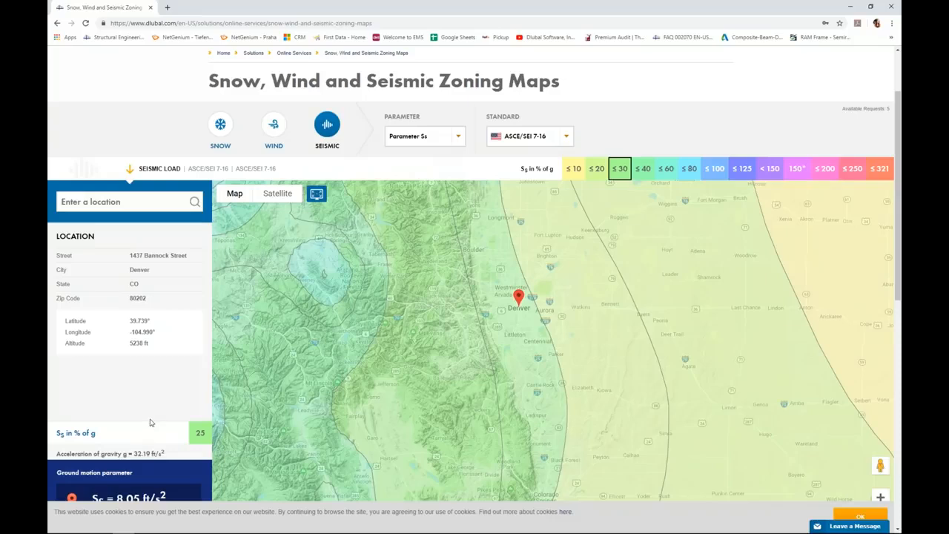
scroll(149, 423, "down", 1)
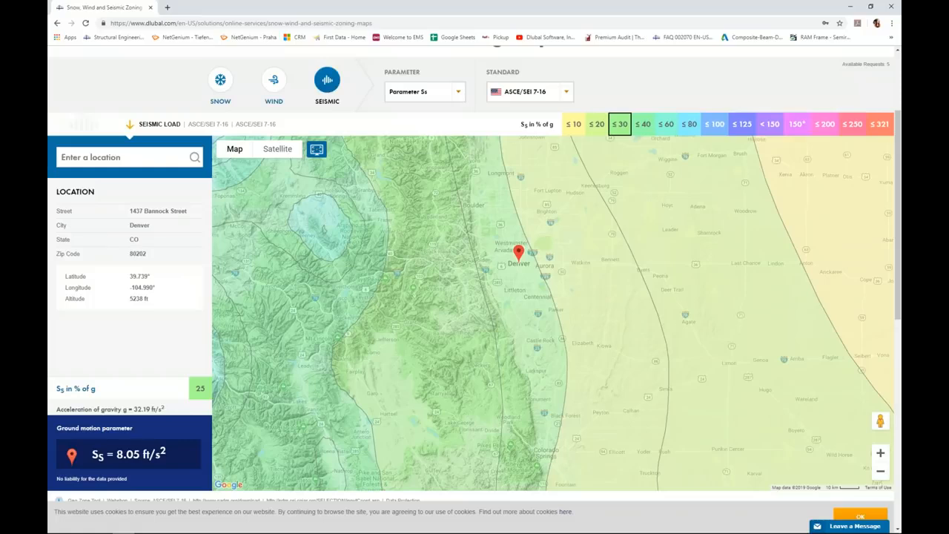
Look up the seismic parameter S1 and the long-period transition period TL for the same location
left_click(458, 94)
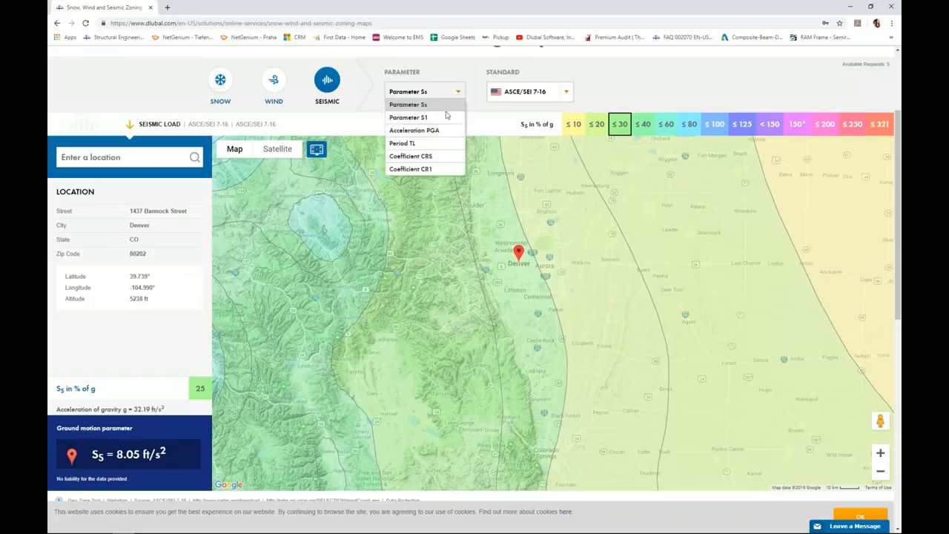
left_click(442, 119)
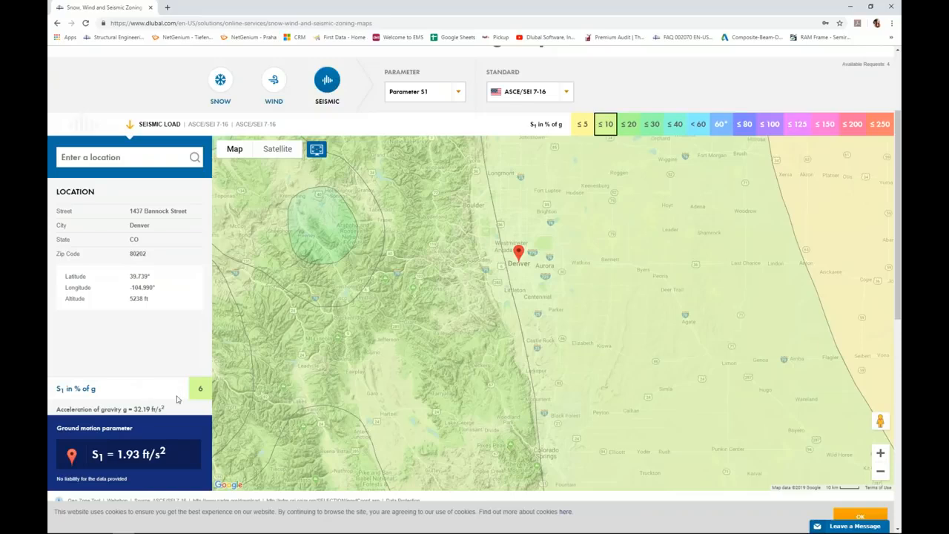
left_click(460, 94)
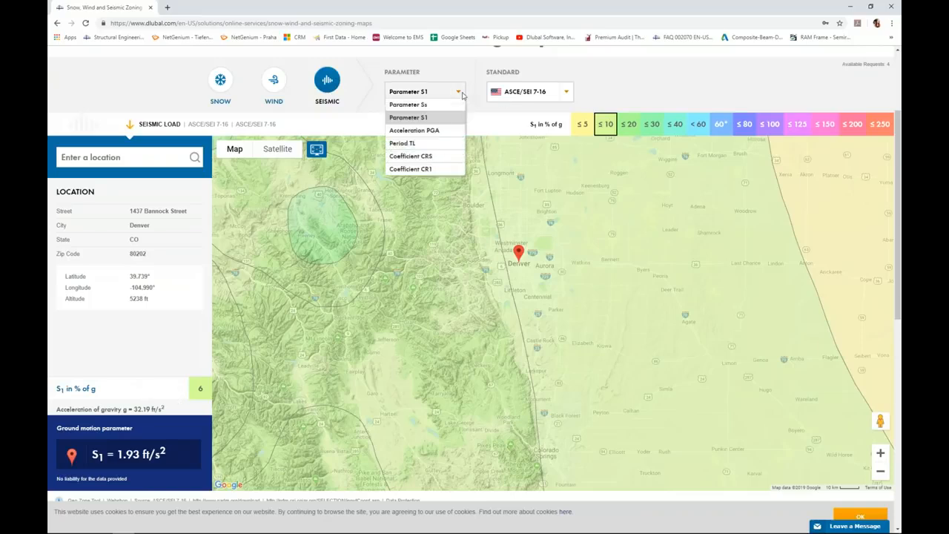
left_click(429, 144)
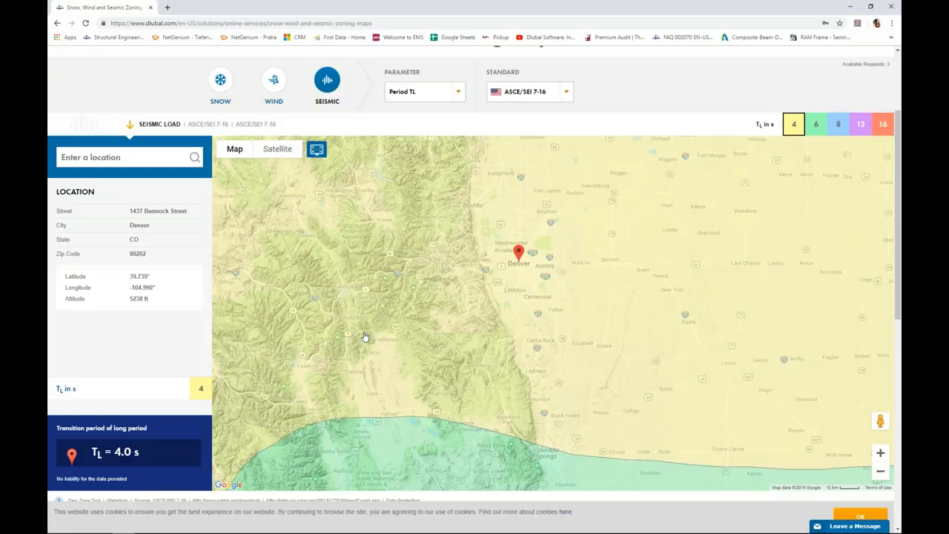
Switch back to RFEM and set the mapped spectral response accelerations of RS1 to Ss 25 %g and S1 6 %g
key("super+Tab")
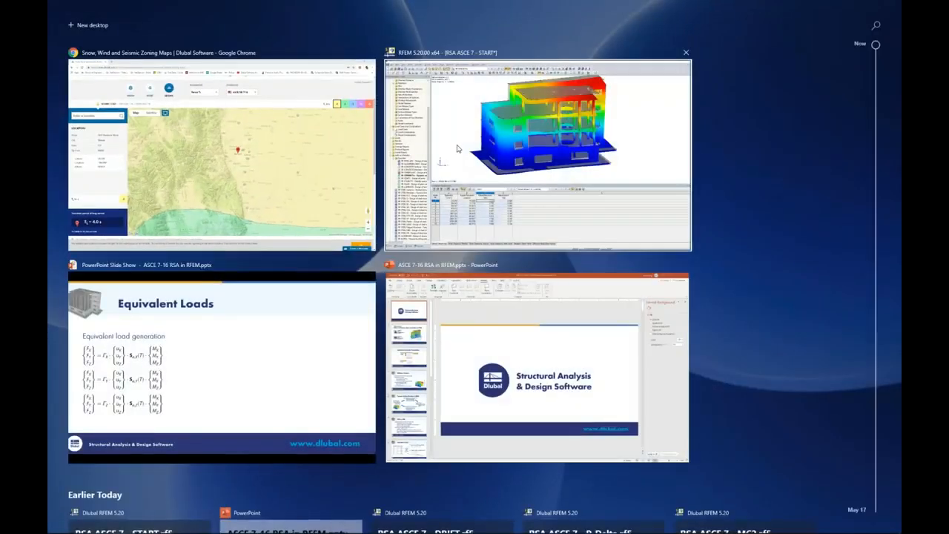
left_click(456, 148)
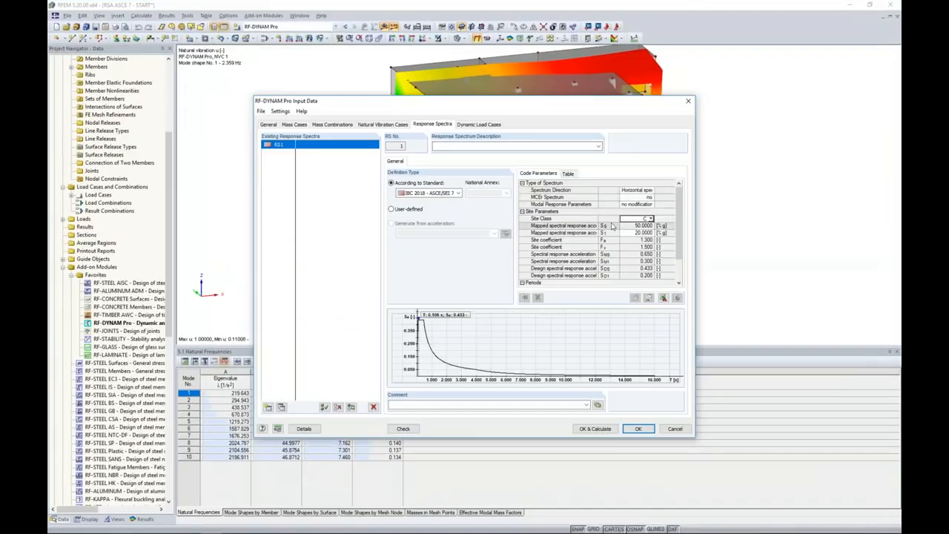
left_click(634, 225)
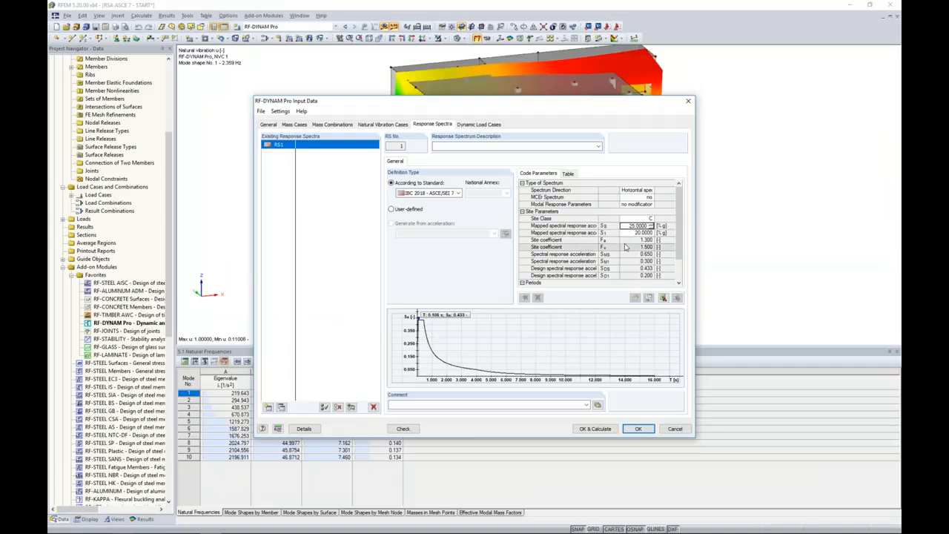
key("Return")
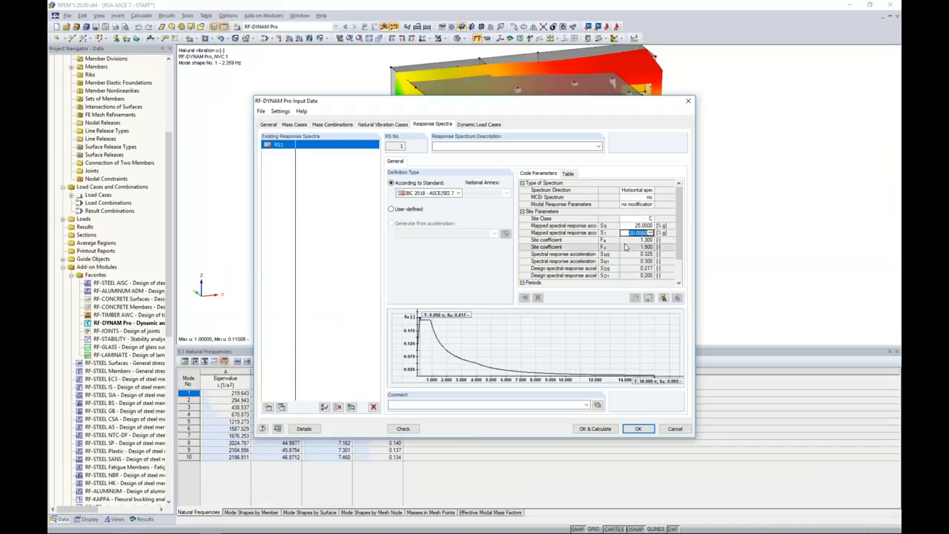
type("6.0")
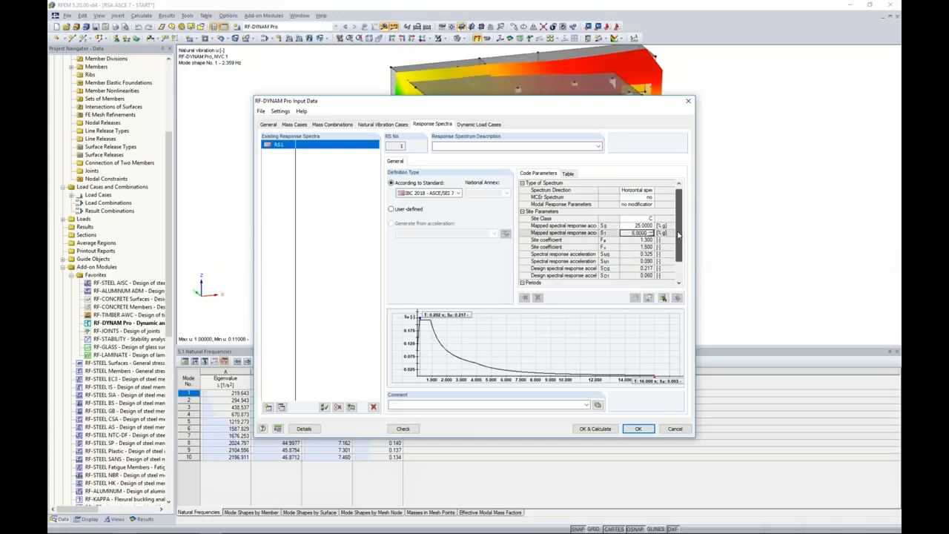
key("Return")
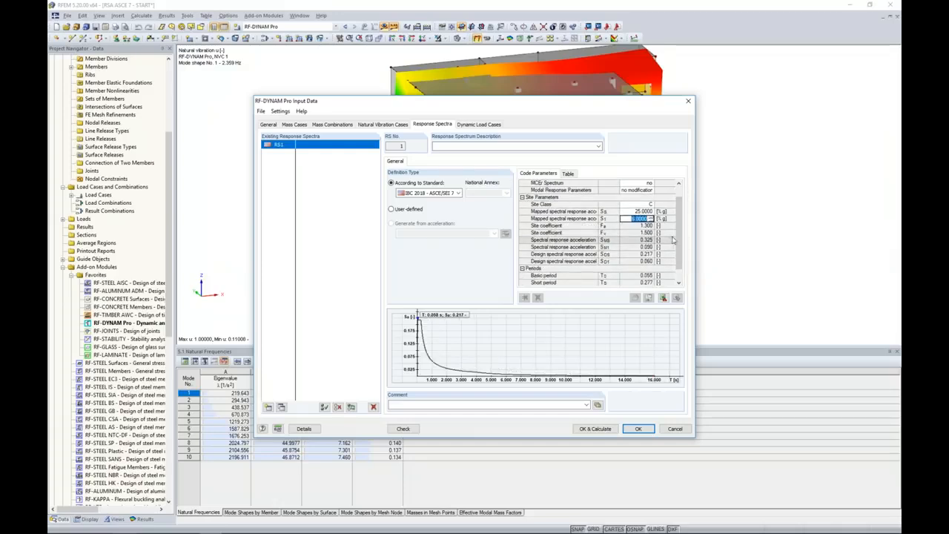
Check the long-period transition period TL of RS1 and view the spectrum's table of periods and accelerations
left_click_drag(680, 243, 680, 253)
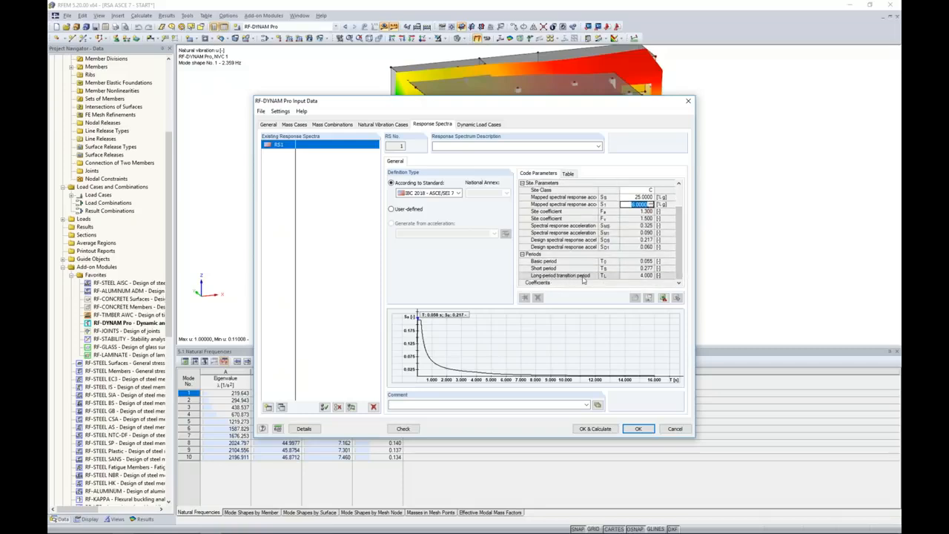
left_click(630, 275)
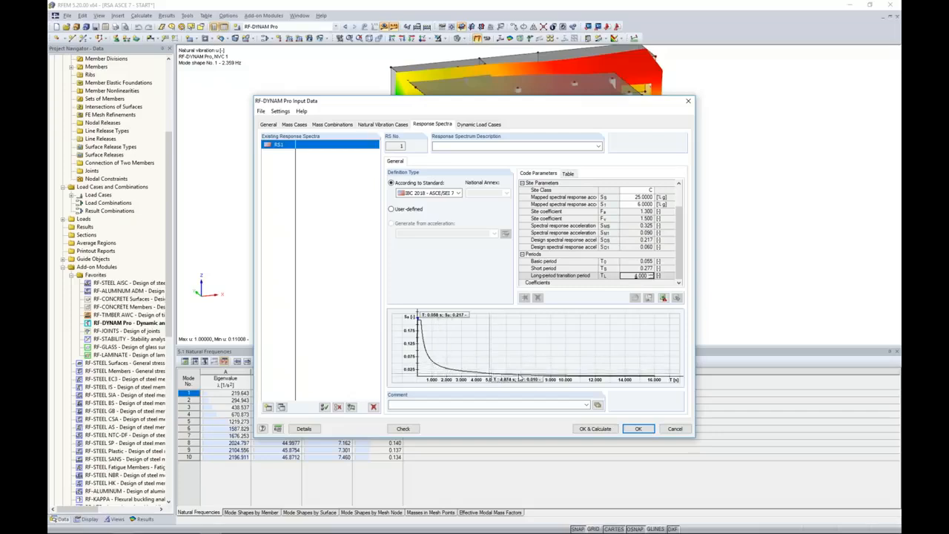
left_click(568, 173)
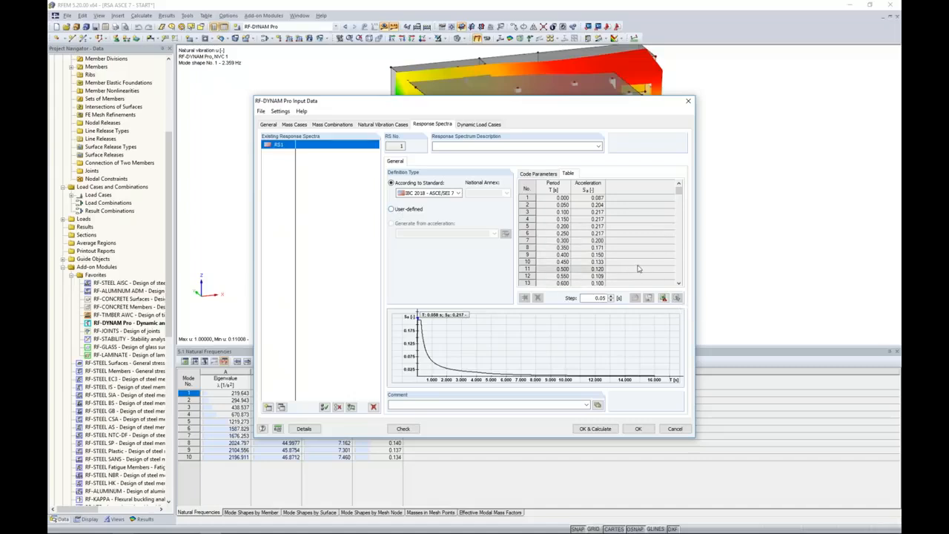
Assign natural vibration case NVC1 to dynamic load case DLC1 and apply response spectrum RS1 in the X and Y directions
left_click(467, 124)
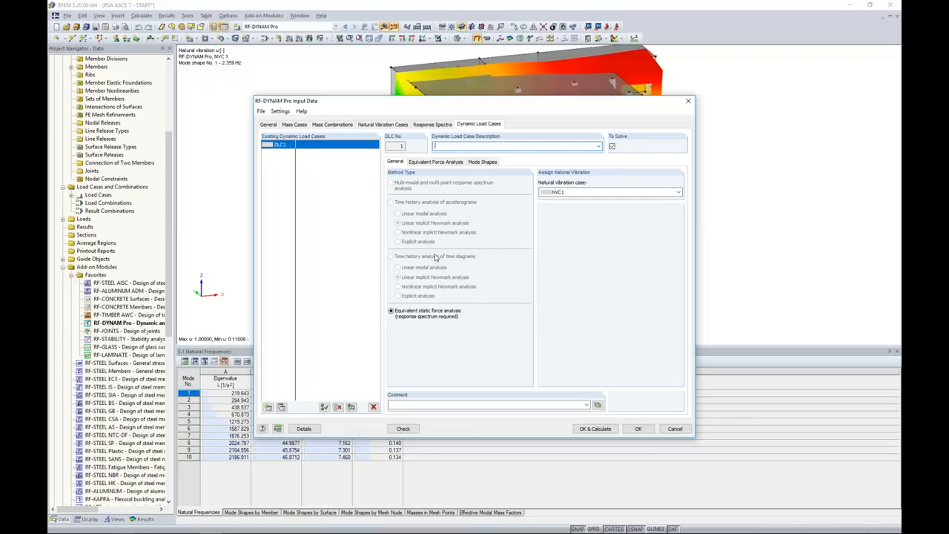
left_click(564, 193)
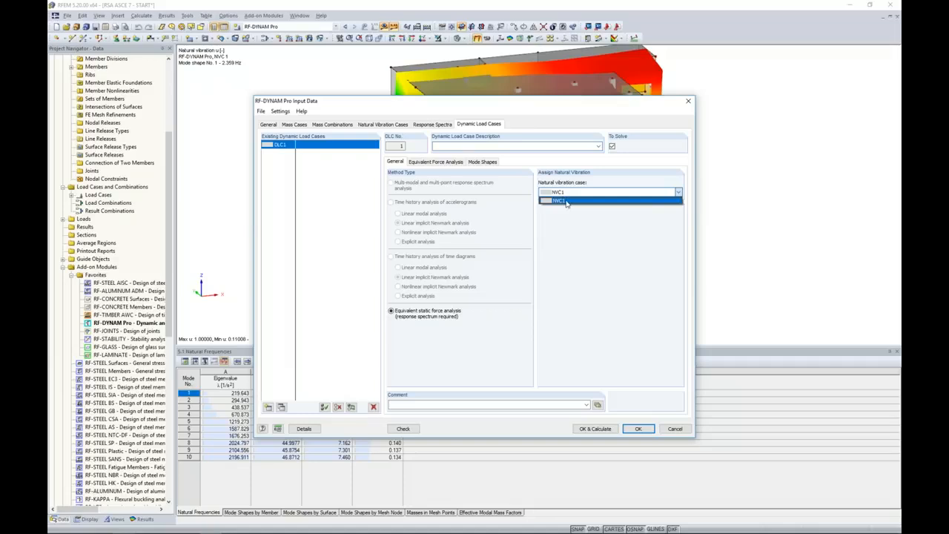
left_click(566, 201)
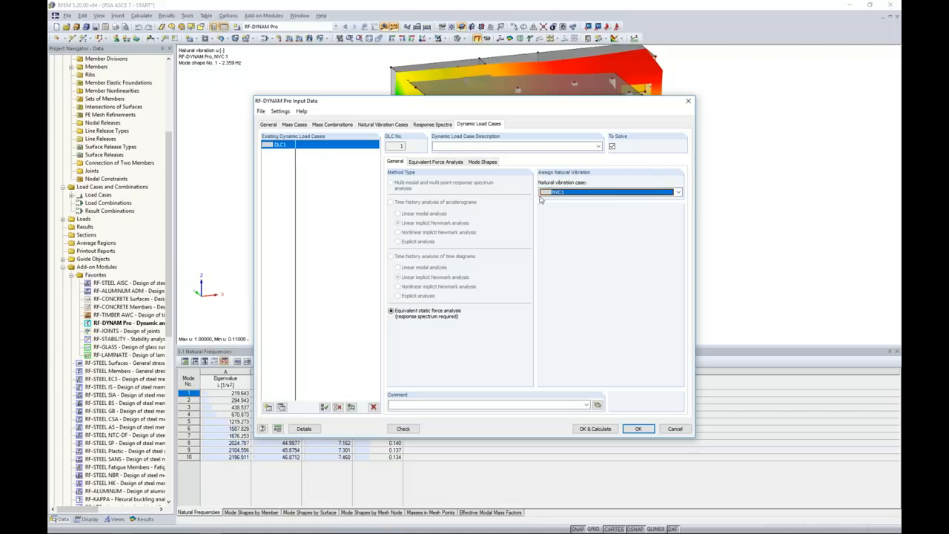
left_click(432, 162)
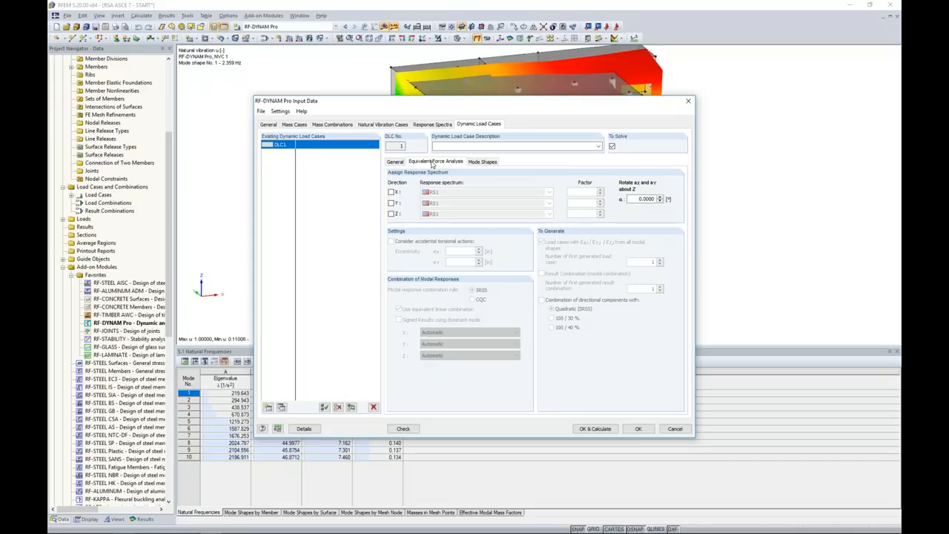
left_click(392, 192)
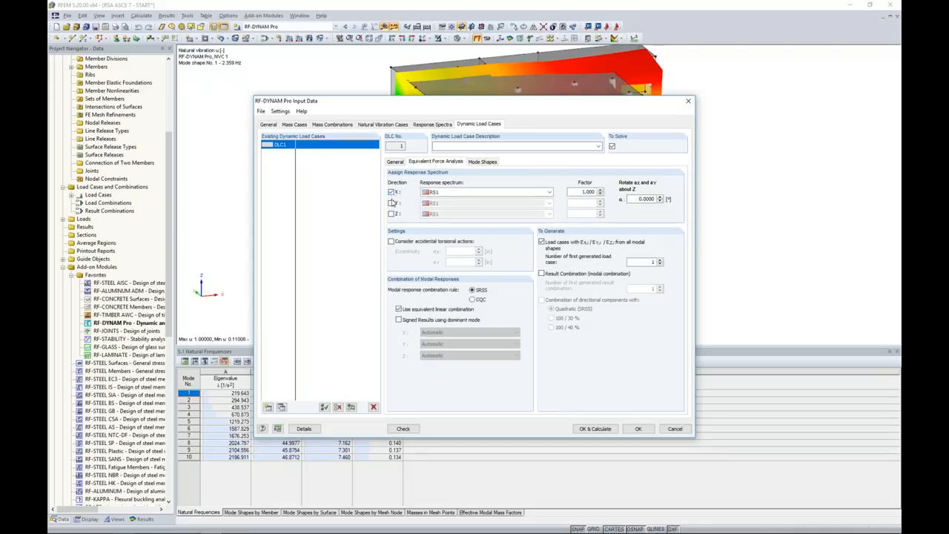
left_click(392, 202)
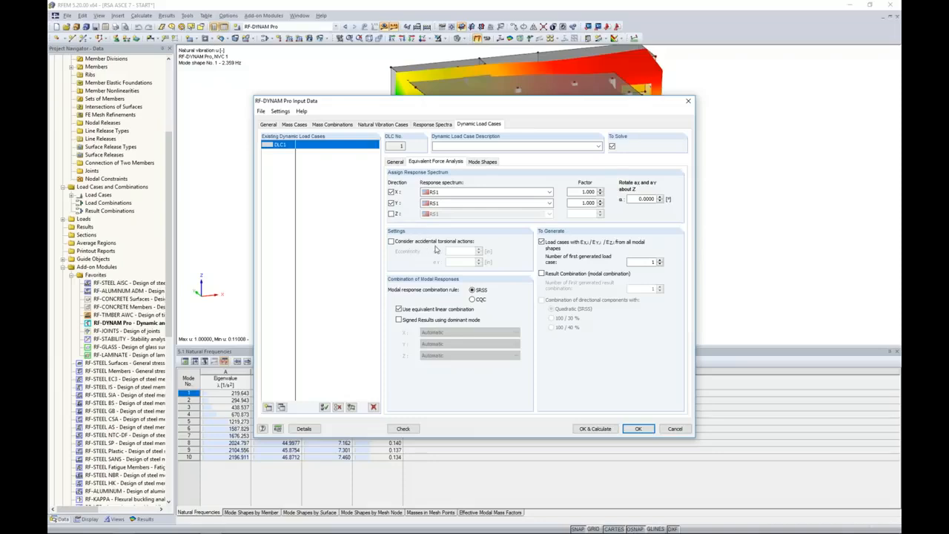
Consider accidental torsional actions in DLC1 with eccentricities ex of 47 in and ey of 24 in
left_click(392, 242)
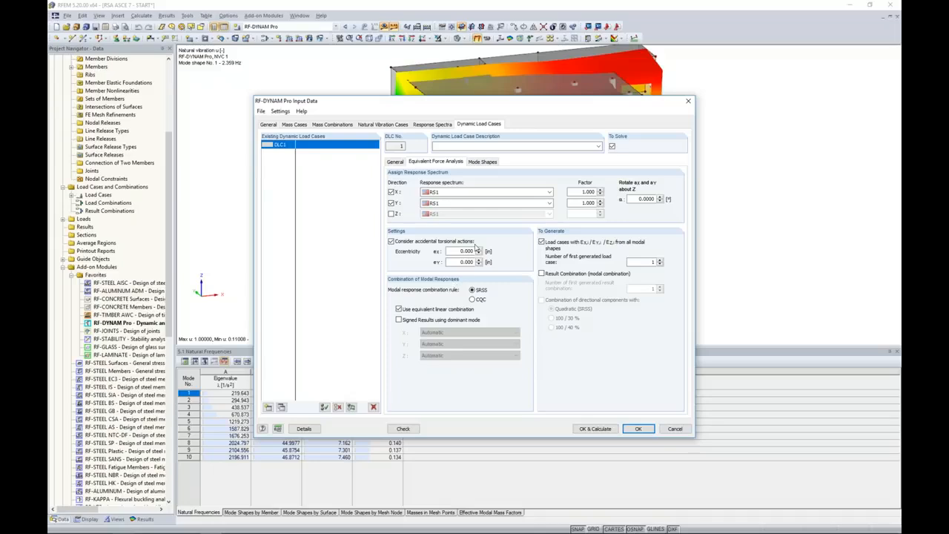
left_click_drag(485, 106, 629, 126)
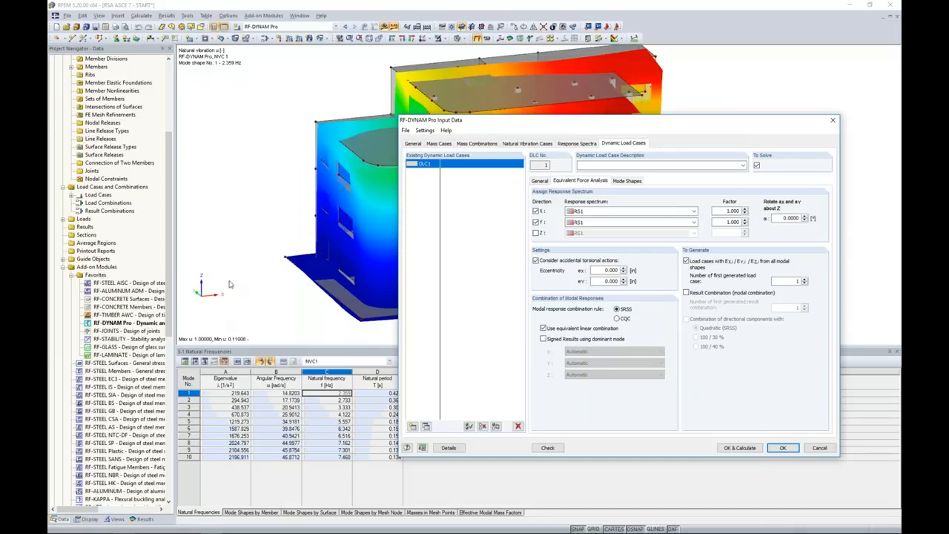
left_click_drag(489, 123, 479, 151)
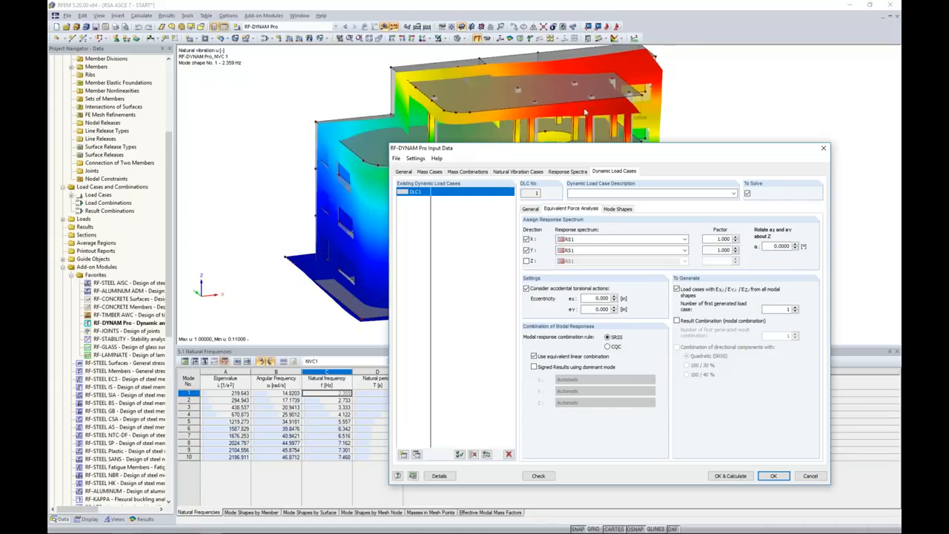
left_click_drag(567, 155, 518, 104)
left_click_drag(547, 247, 576, 247)
type("47")
left_click_drag(533, 101, 621, 101)
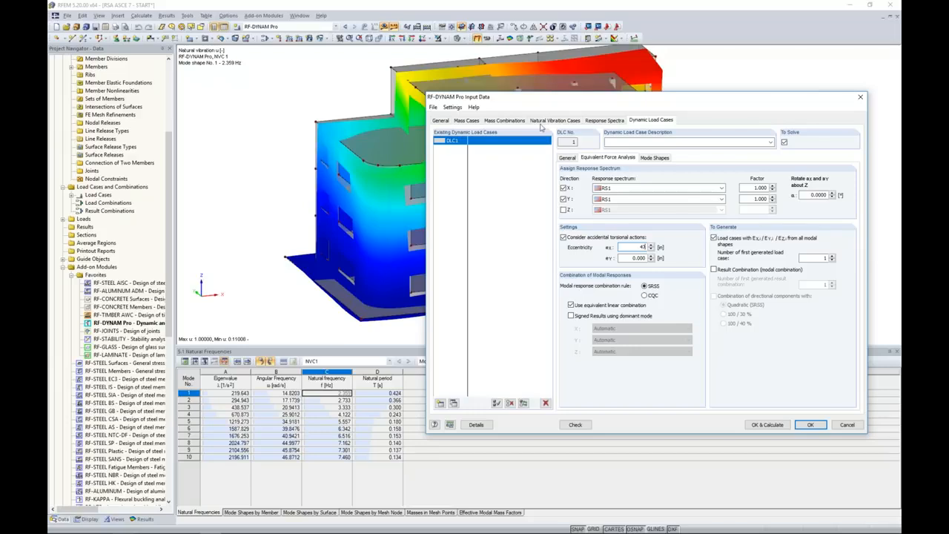
left_click_drag(594, 96, 441, 82)
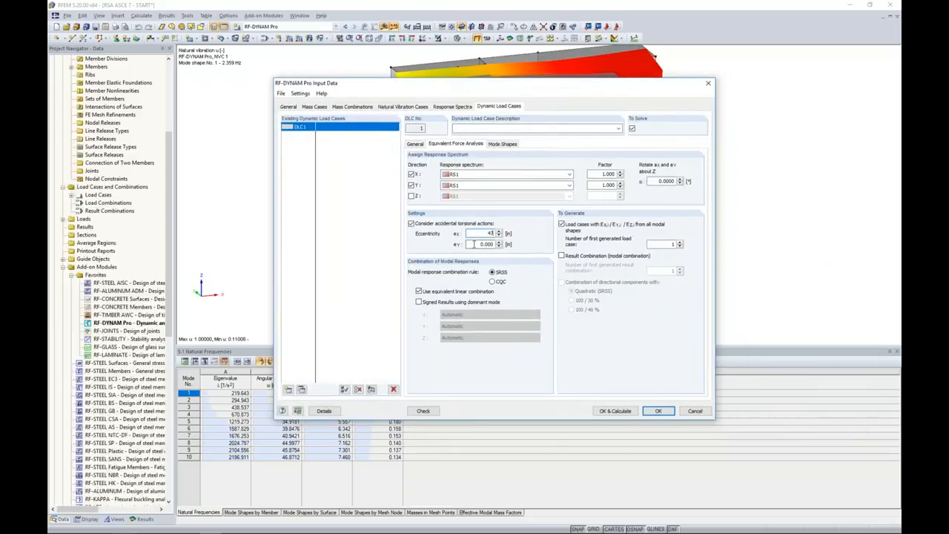
double_click(473, 244)
type("24")
left_click(480, 233)
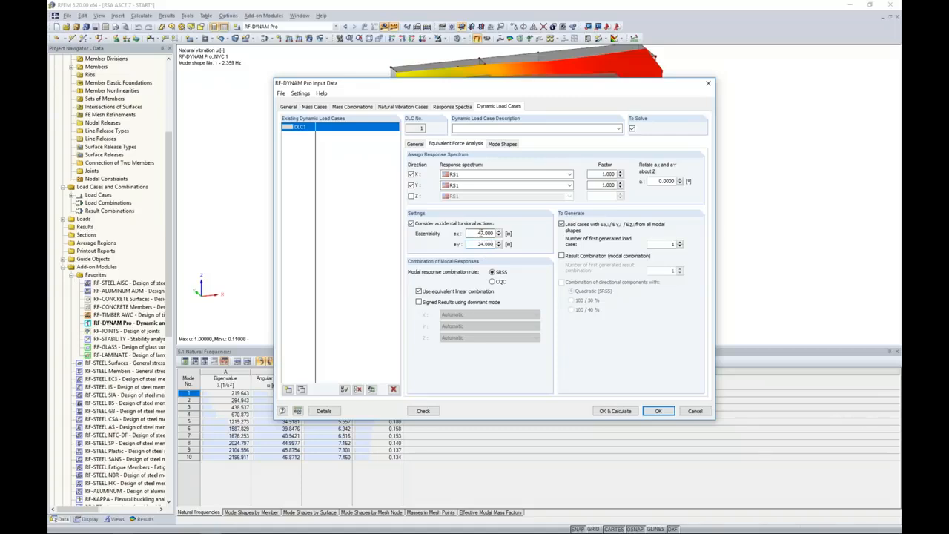
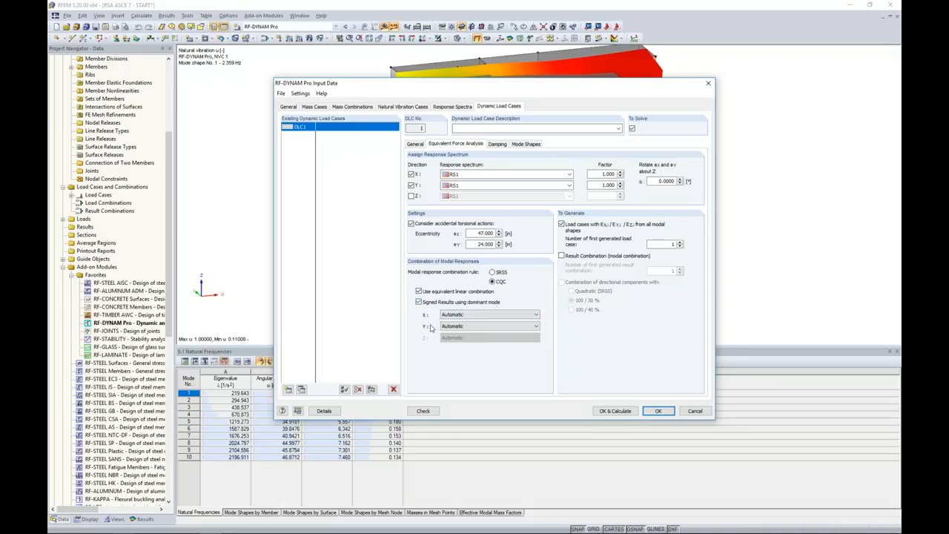
Keep the X dominant mode on Automatic and enable the modal result combination with combination of directional components for DLC1
left_click(457, 315)
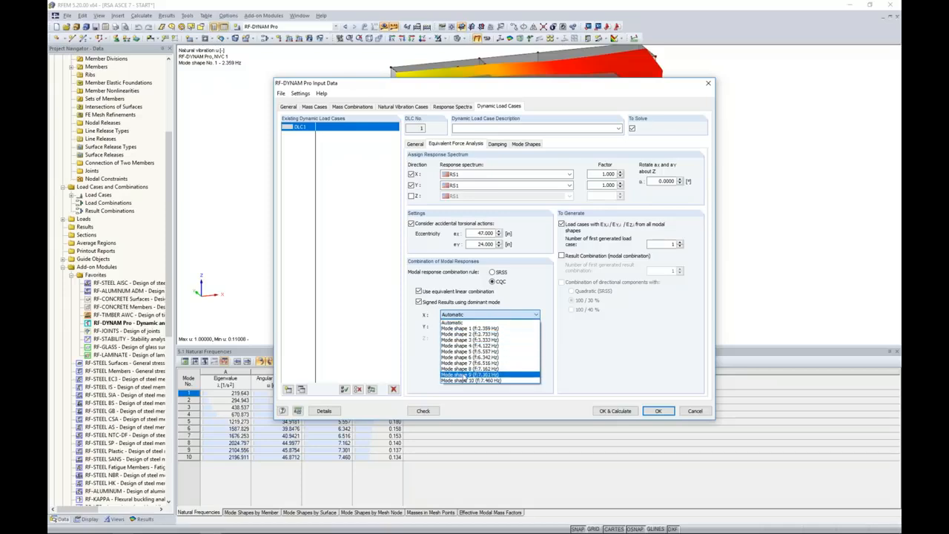
left_click(428, 362)
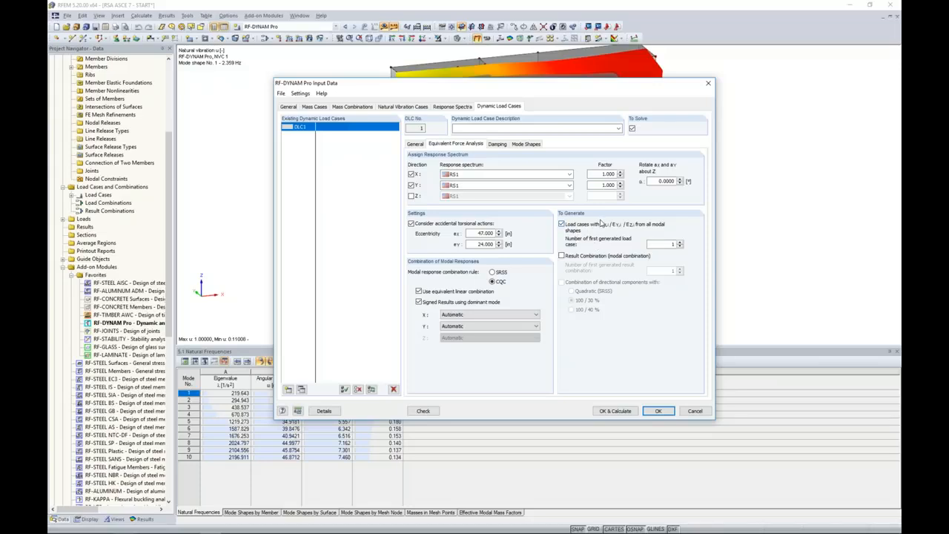
left_click(561, 255)
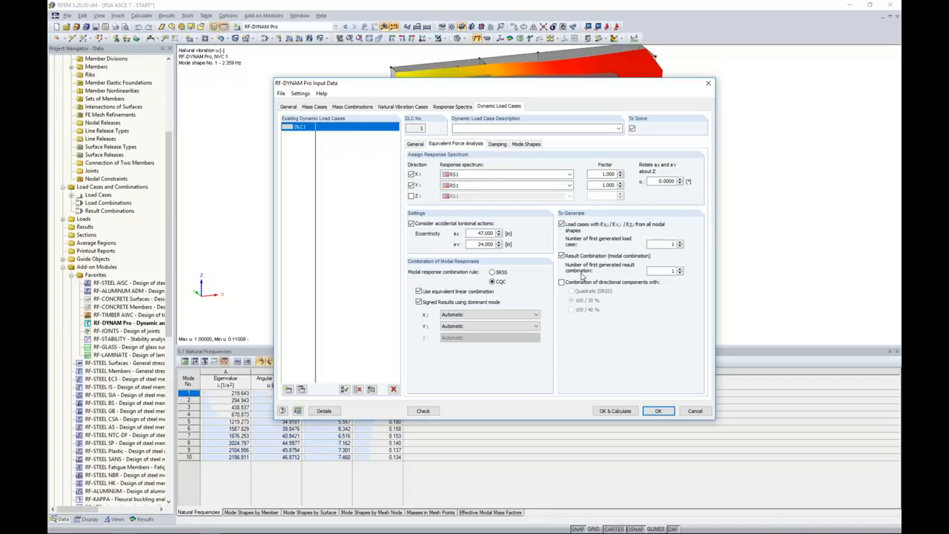
left_click(562, 282)
Set the limit above which generated equivalent loads are not displayed to 100 in the module details, and start the calculation
left_click(326, 410)
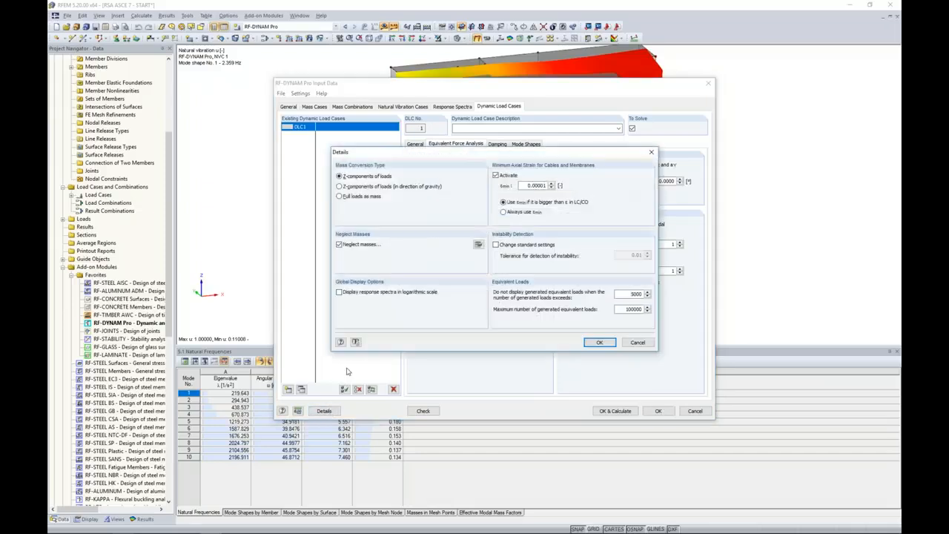
double_click(630, 294)
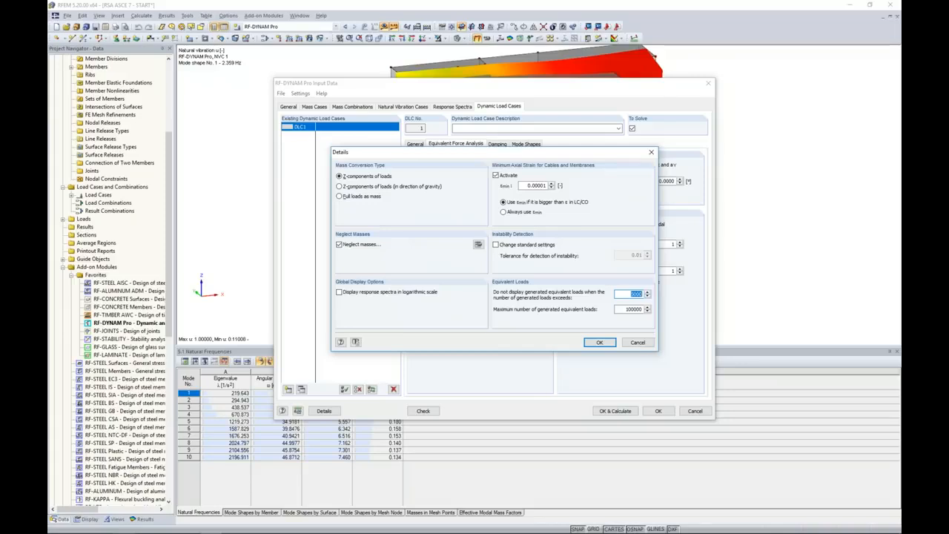
type("100")
left_click(599, 342)
left_click(616, 411)
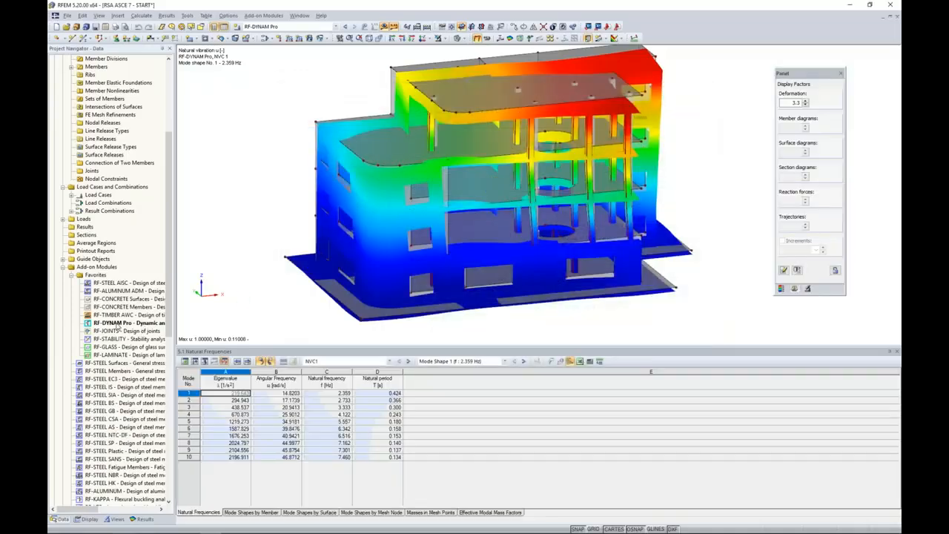
Reopen the RF-DYNAM Pro input data and assign Lehr's damping D of 0.05 to dynamic load case DLC1
double_click(117, 326)
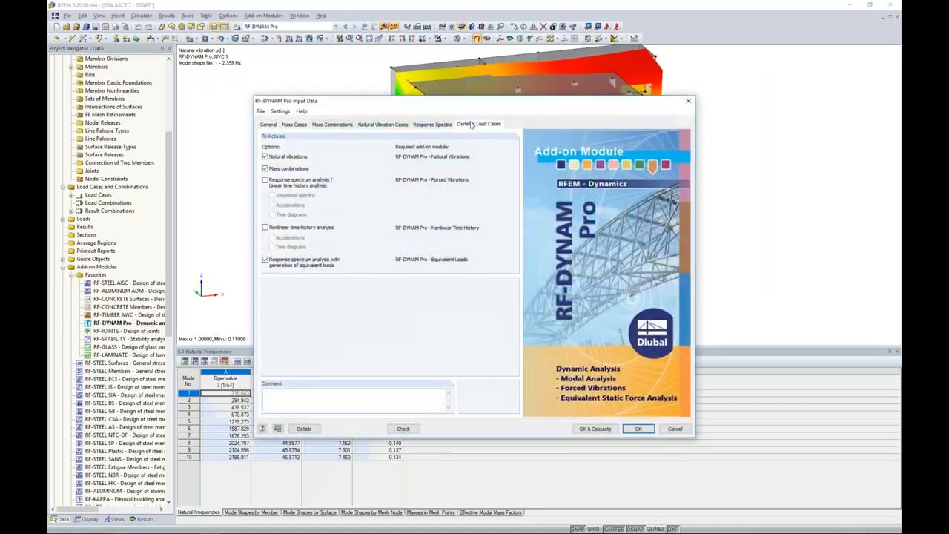
left_click(476, 125)
left_click(476, 162)
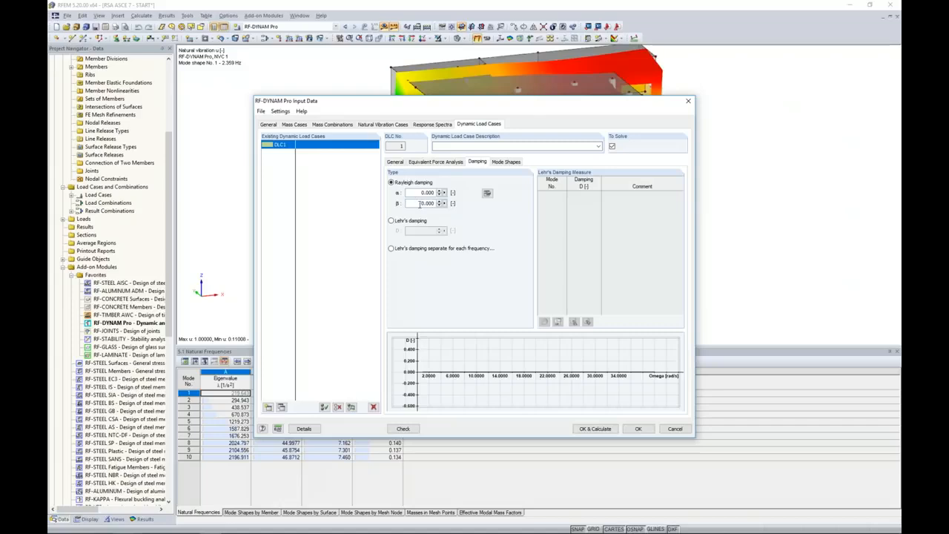
left_click(452, 163)
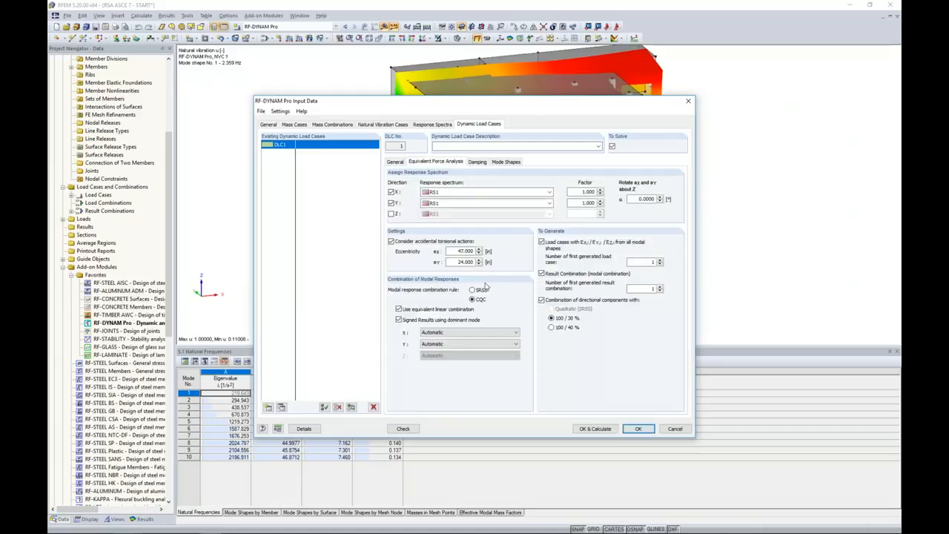
left_click(478, 162)
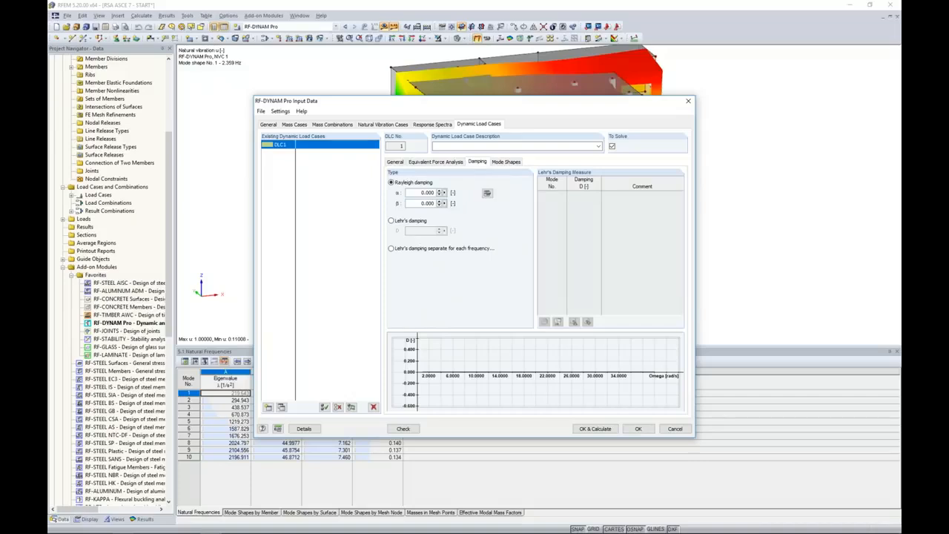
left_click(392, 221)
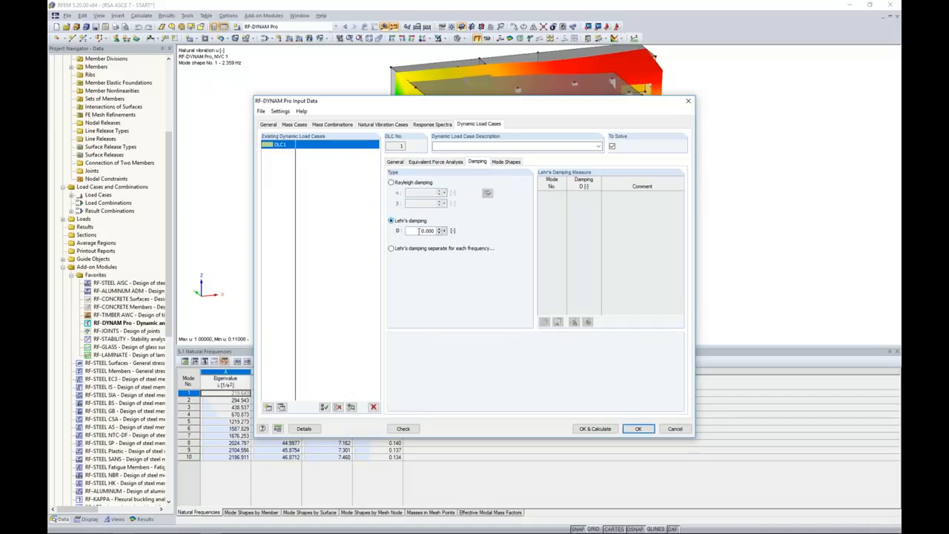
double_click(419, 231)
type("0.05")
left_click(392, 248)
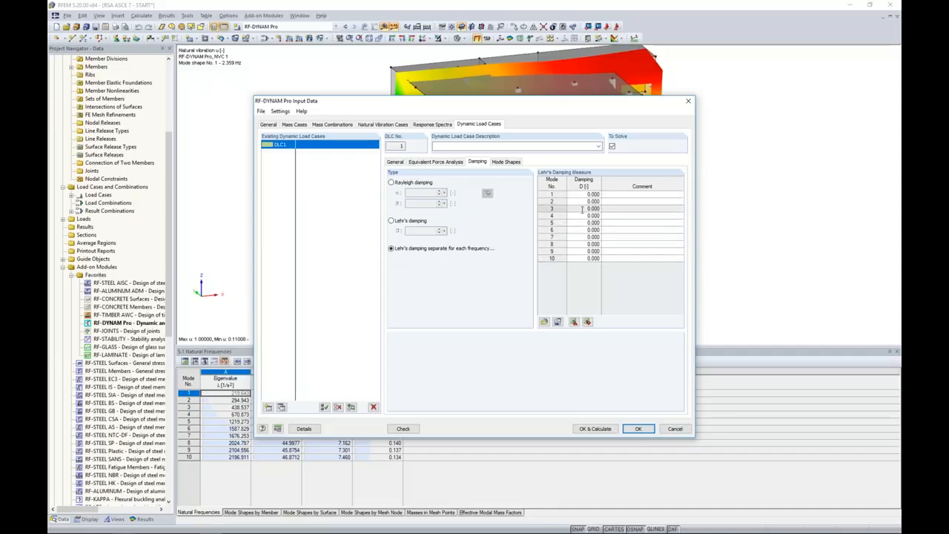
left_click(392, 221)
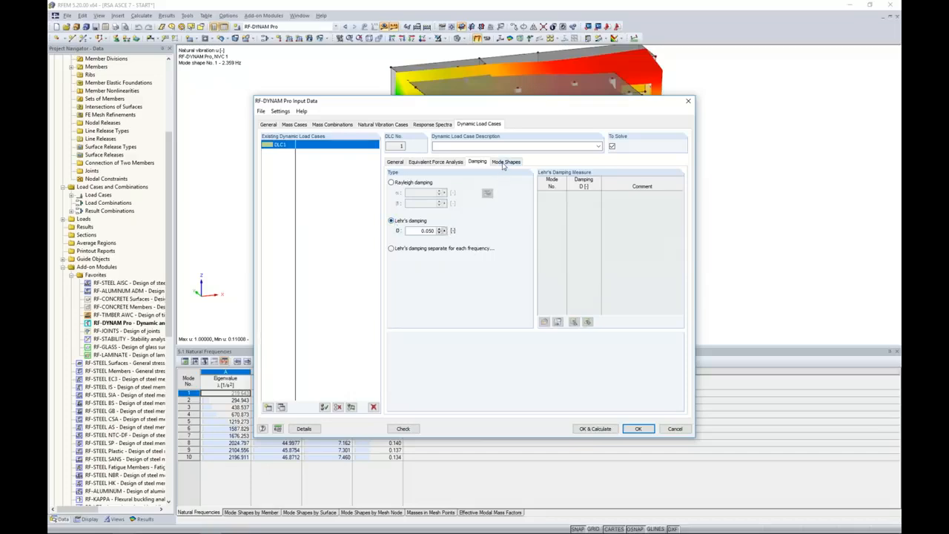
Deselect DLC1 mode shapes with an effective modal mass factor below 0.03 and calculate the dynamic load case
left_click(504, 162)
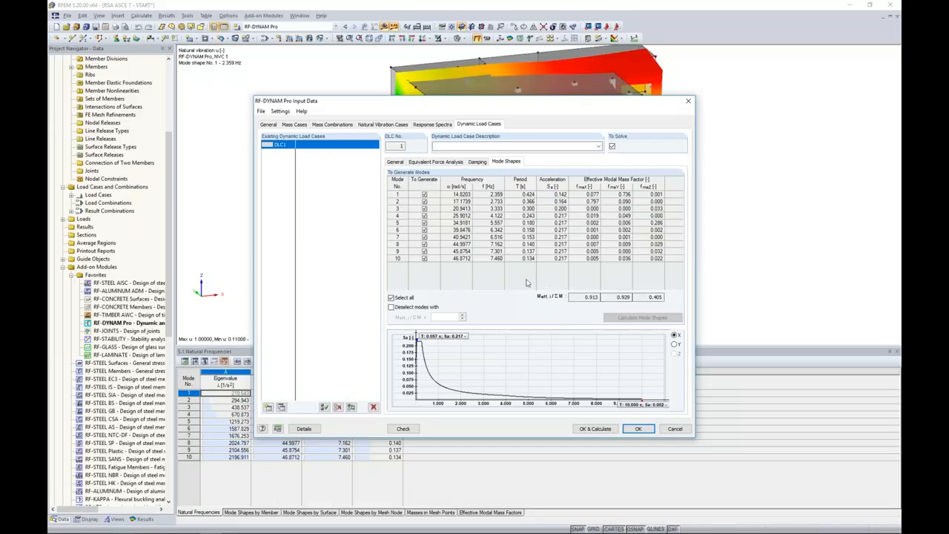
left_click(392, 307)
double_click(449, 316)
type("0.03")
left_click(595, 428)
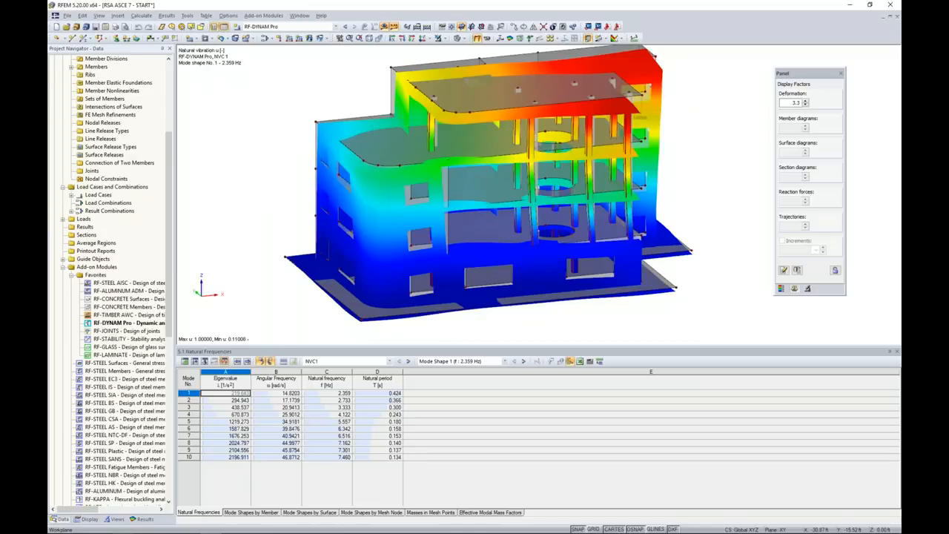
Show the DLC1 equivalent loads from X-excitation for mode shape 1 in the results table
left_click(388, 361)
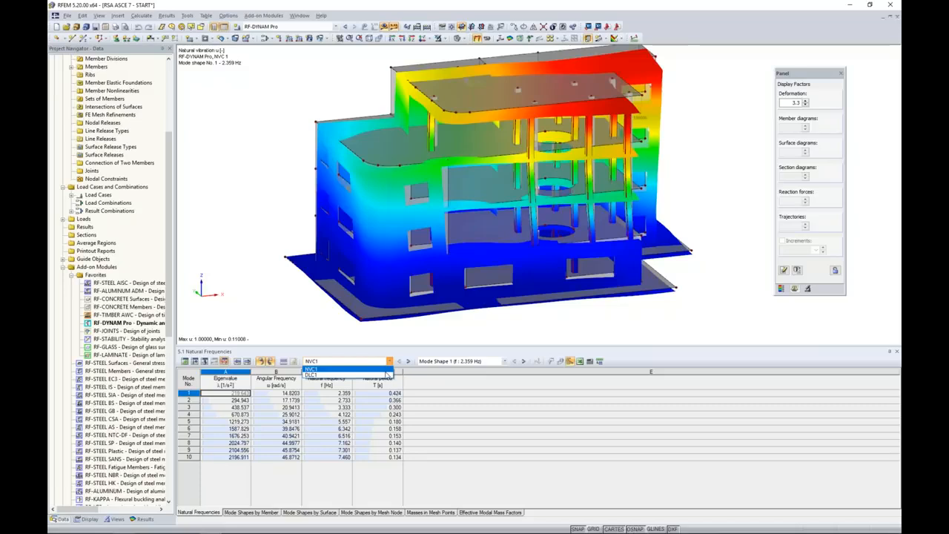
left_click(385, 374)
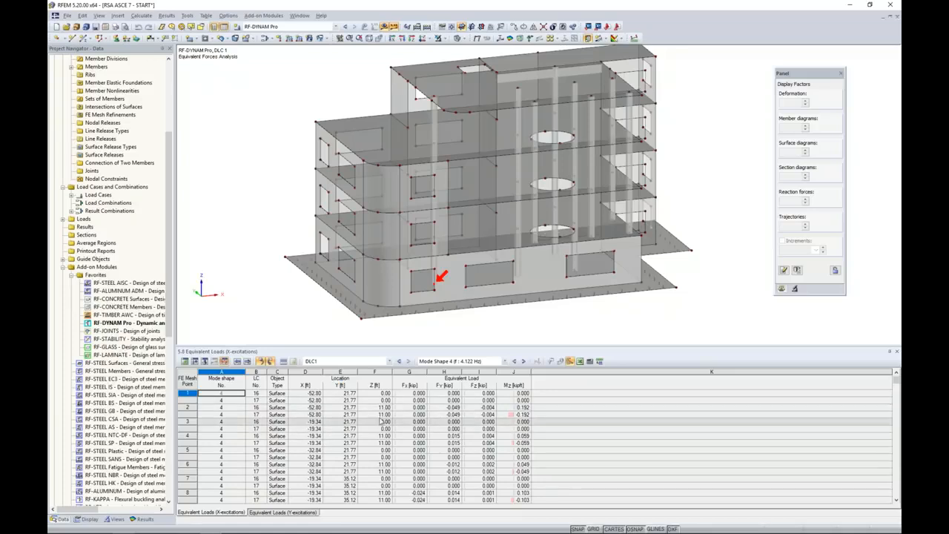
left_click(506, 361)
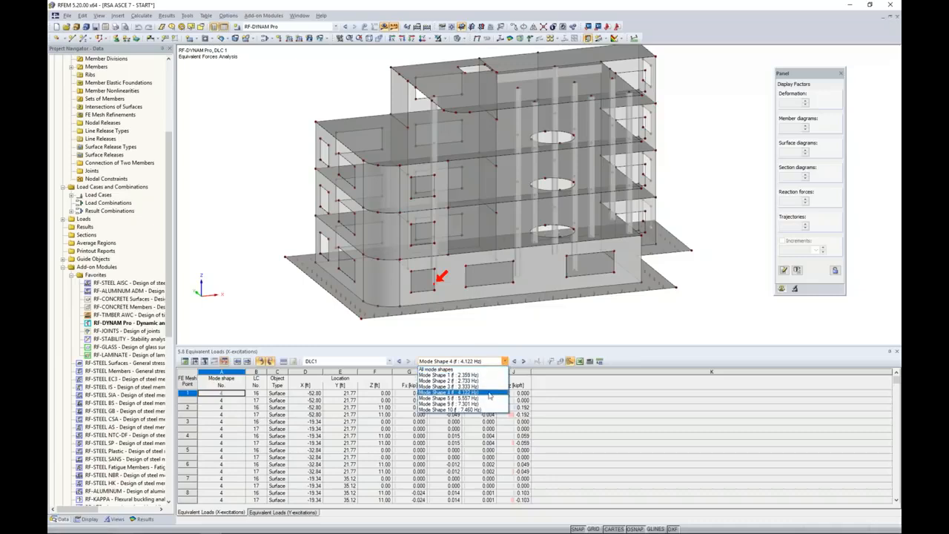
left_click(490, 376)
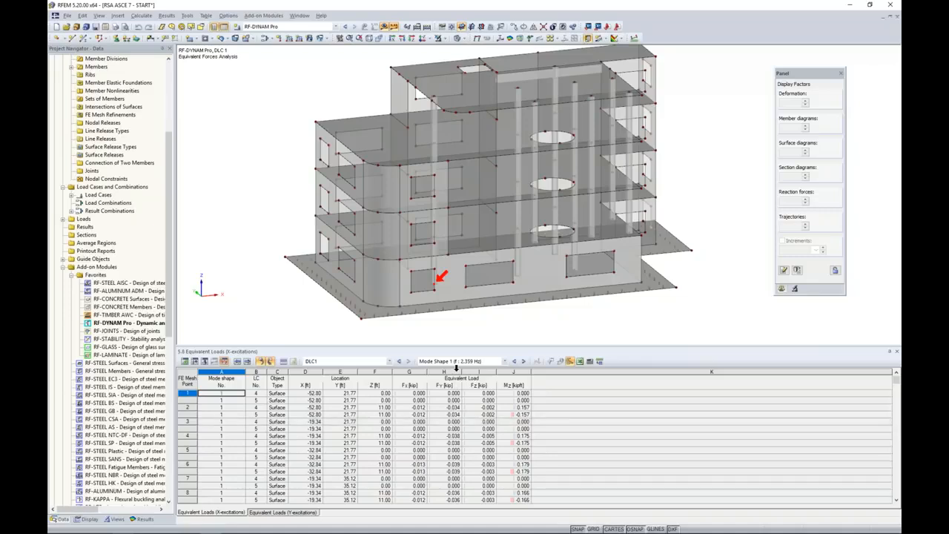
Review the generated DLC1 load cases, checking the mode shape 1 cases for X and Y directions and their CQC parameters
left_click(264, 38)
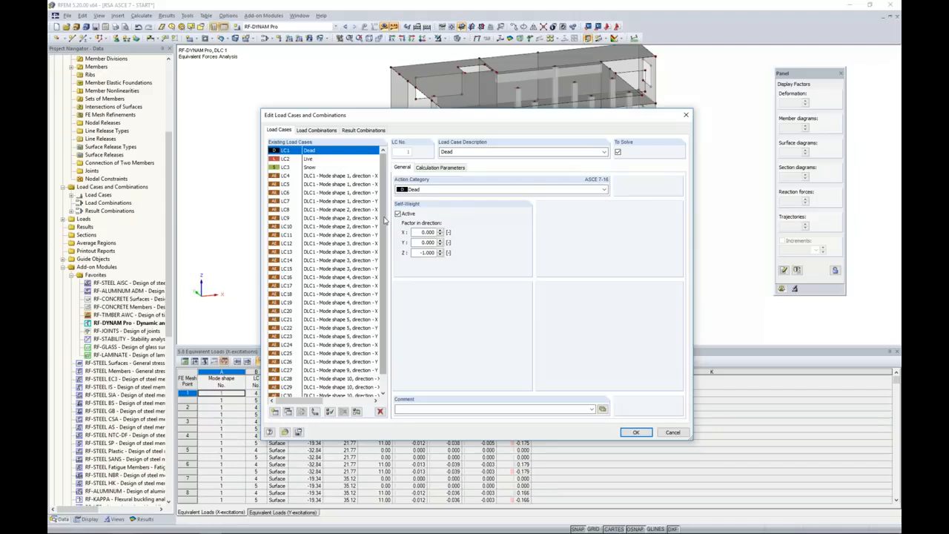
left_click_drag(307, 403, 320, 404)
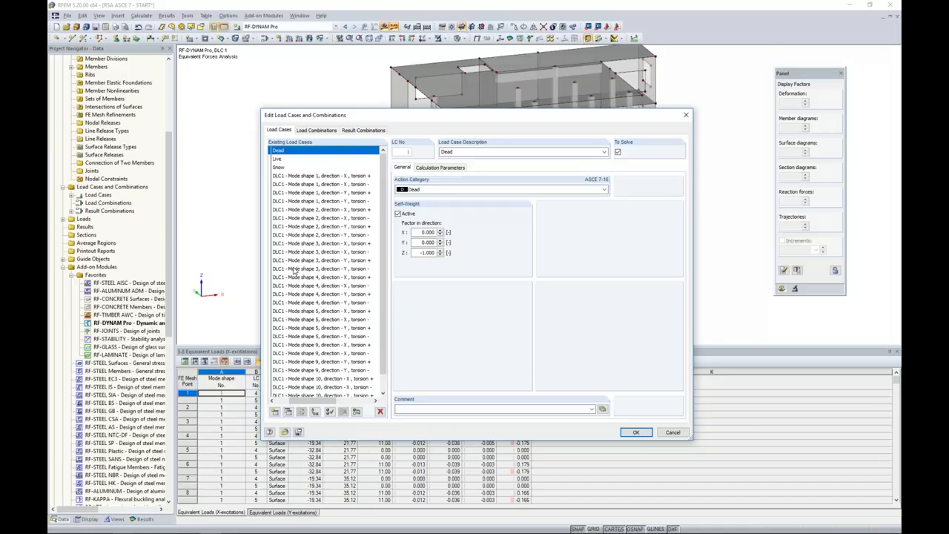
left_click(294, 176)
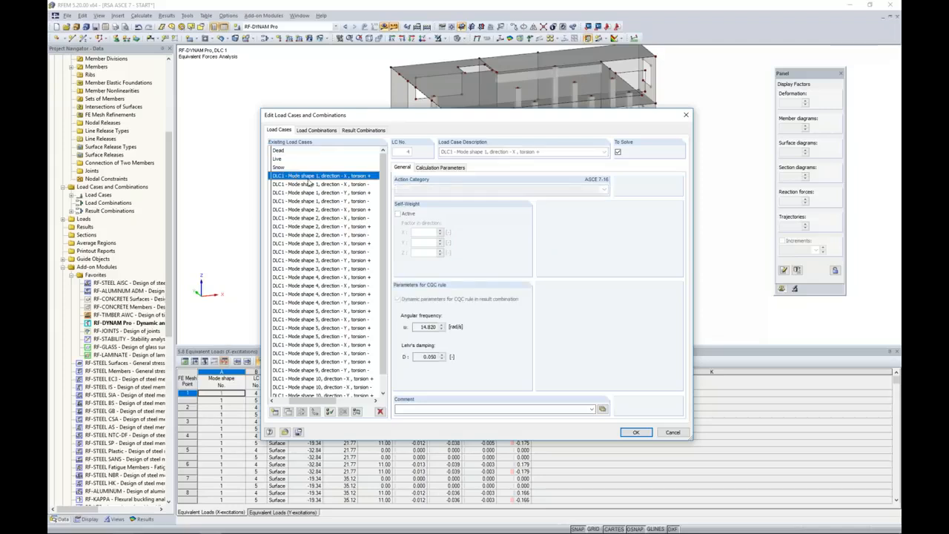
left_click(354, 183)
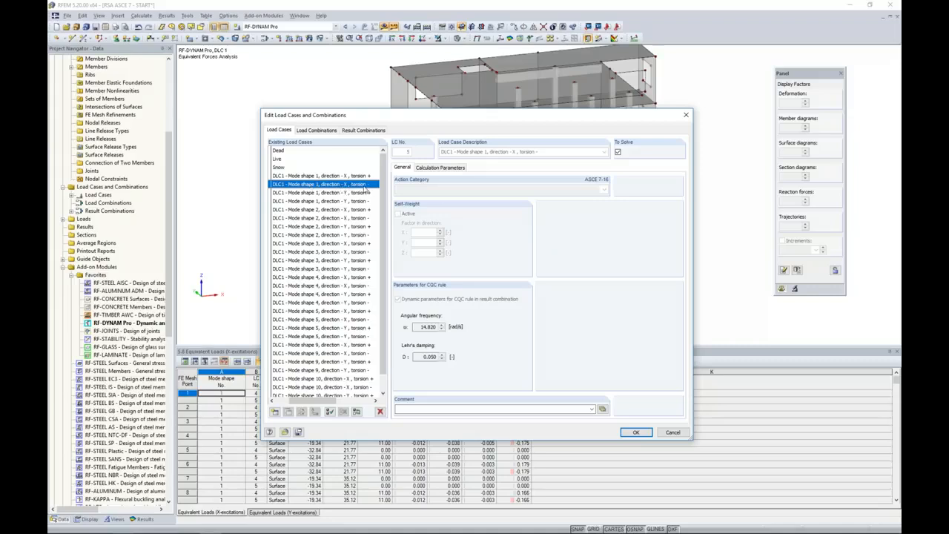
left_click(329, 193)
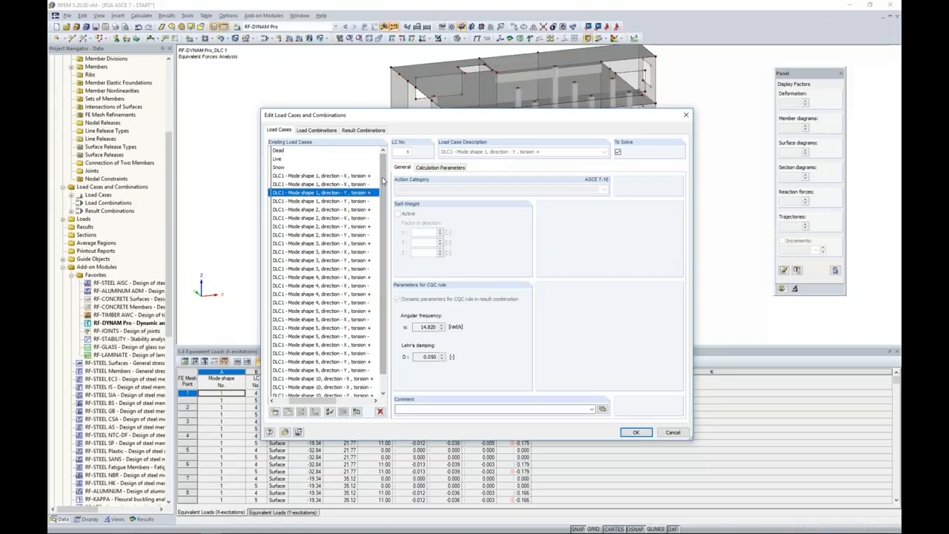
scroll(383, 213, "down", 1)
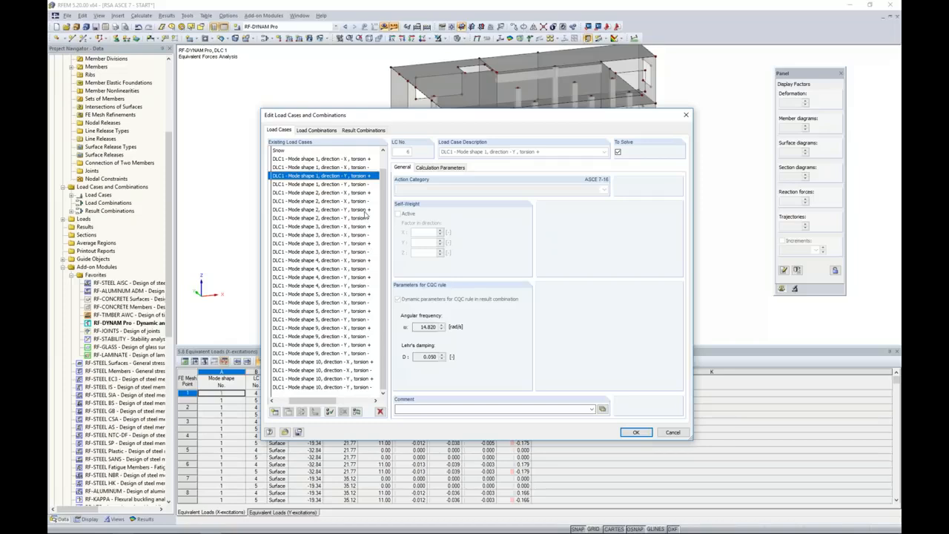
Examine the load cases, criteria and calculation parameters of result combination RC1 for the X direction
left_click(349, 130)
left_click(356, 131)
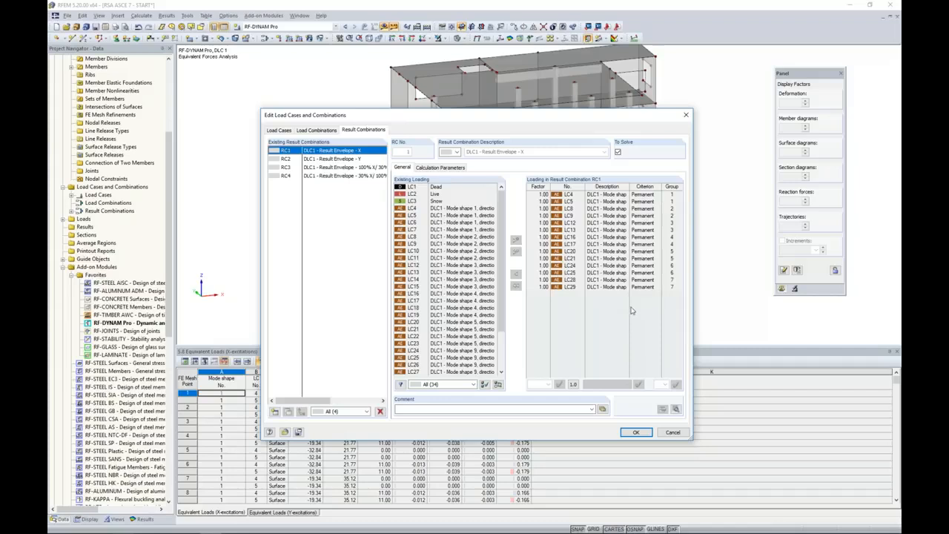
left_click_drag(629, 187, 665, 187)
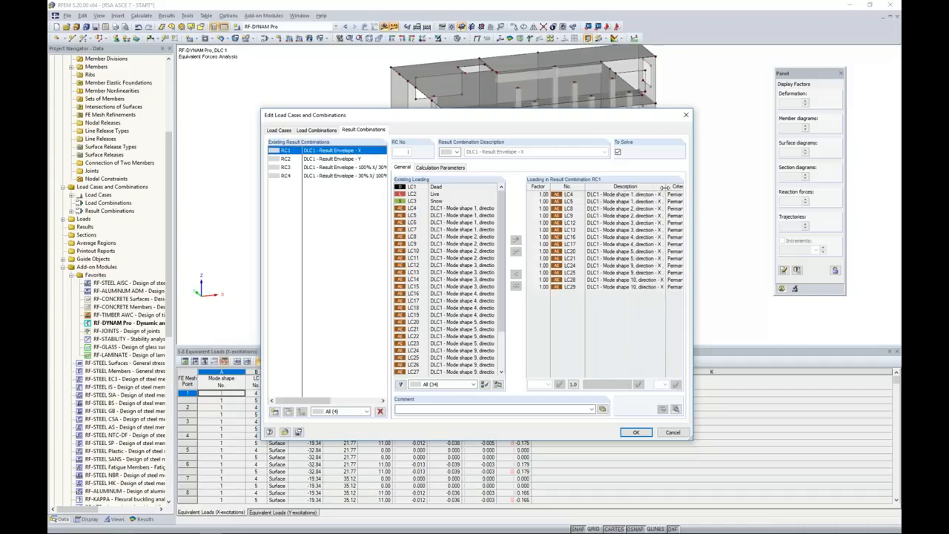
left_click_drag(611, 375, 623, 344)
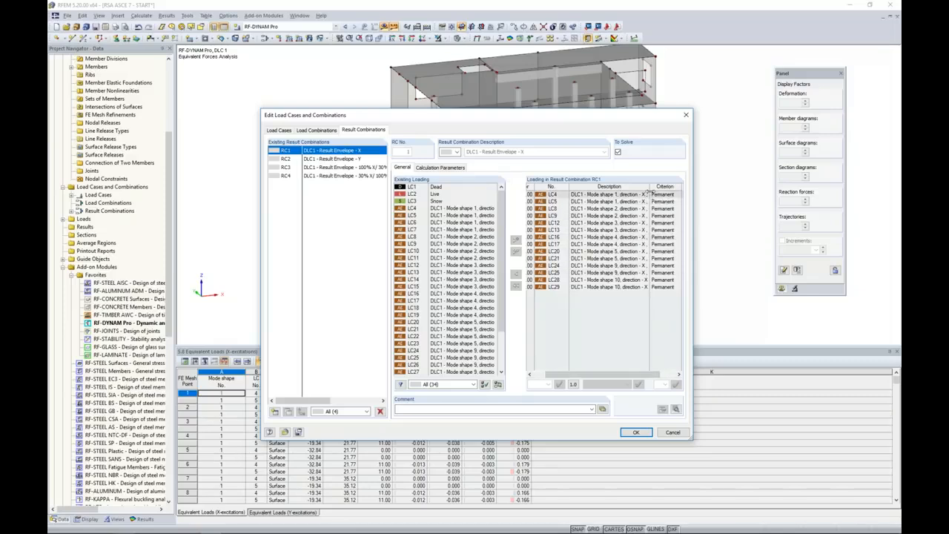
left_click_drag(650, 188, 667, 189)
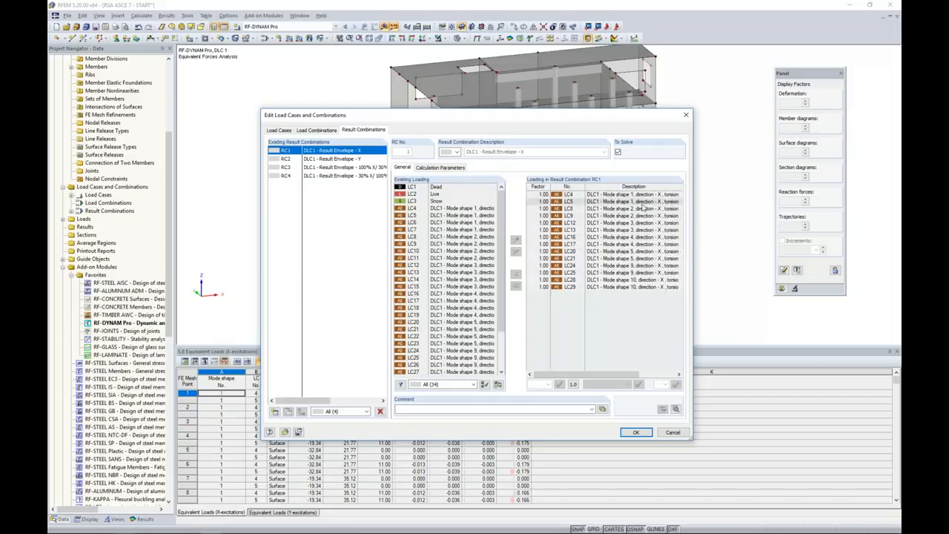
left_click(440, 168)
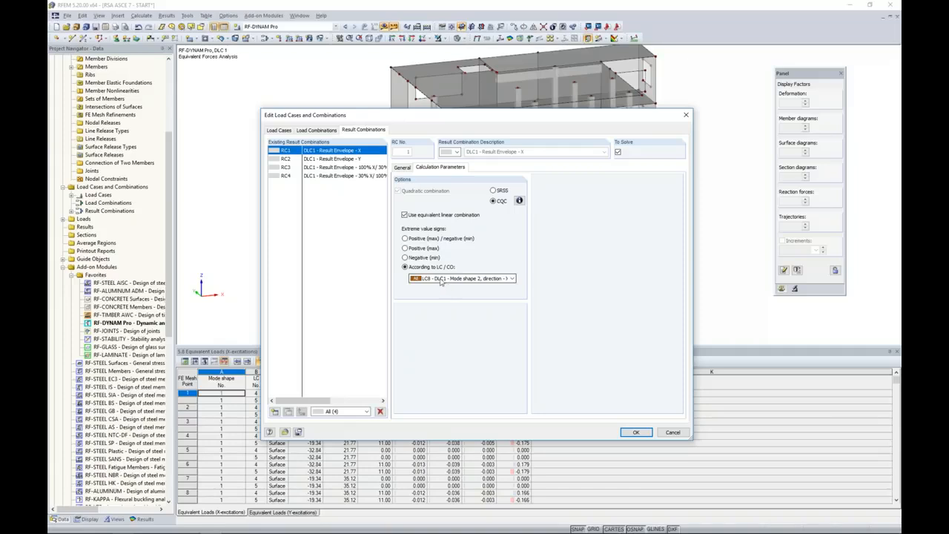
Examine the load cases, criteria and calculation parameters of result combination RC2 for the Y direction
left_click(357, 159)
left_click(398, 169)
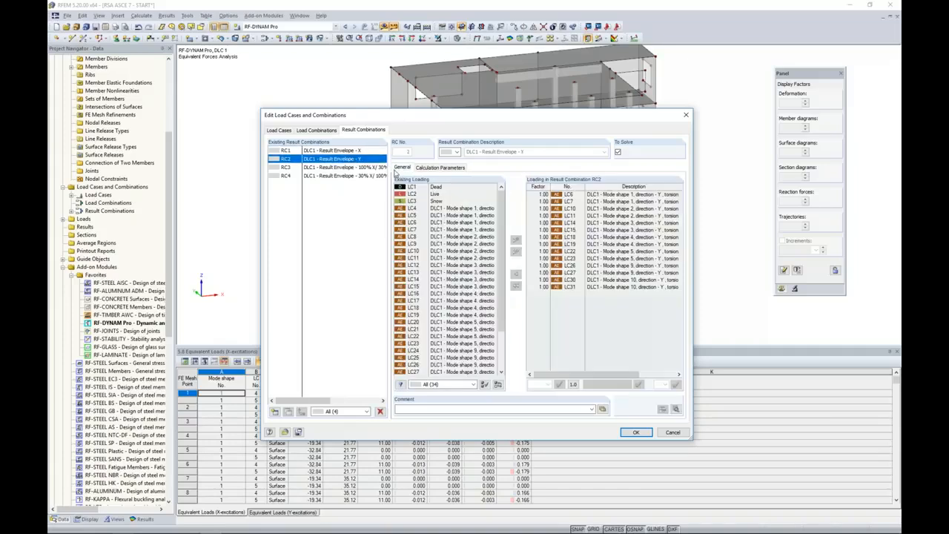
left_click_drag(681, 188, 664, 188)
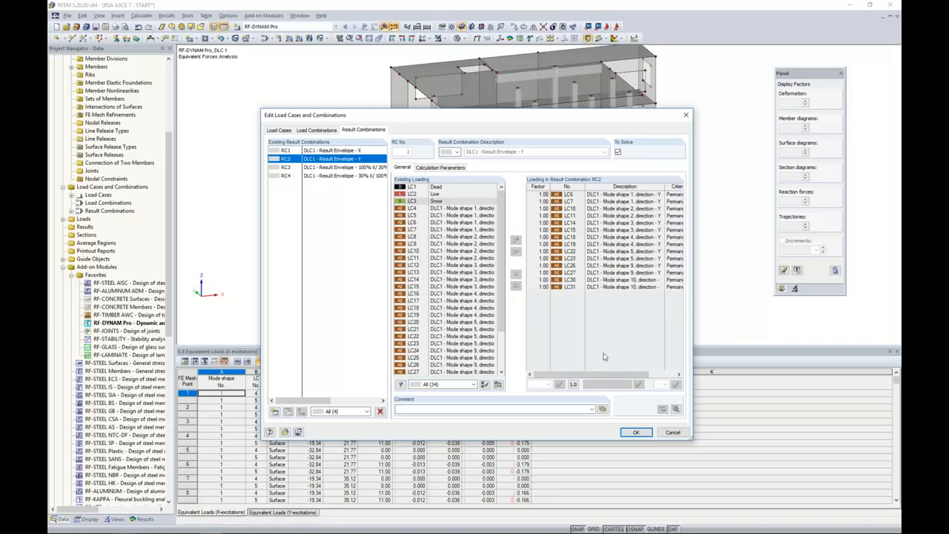
left_click_drag(594, 374, 605, 374)
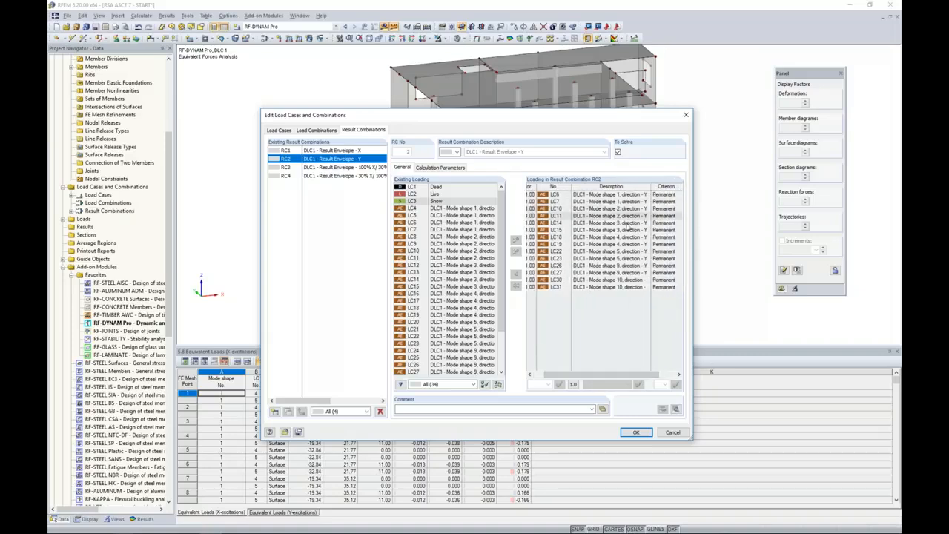
left_click(443, 172)
left_click(402, 168)
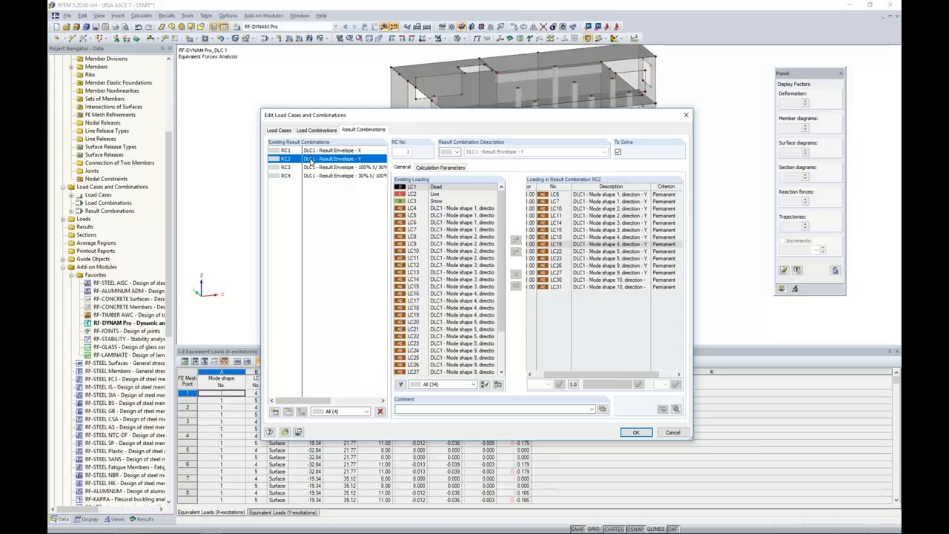
Check the factors in the directional result combinations RC3 and RC4, and close the load case and combination editor
left_click(311, 168)
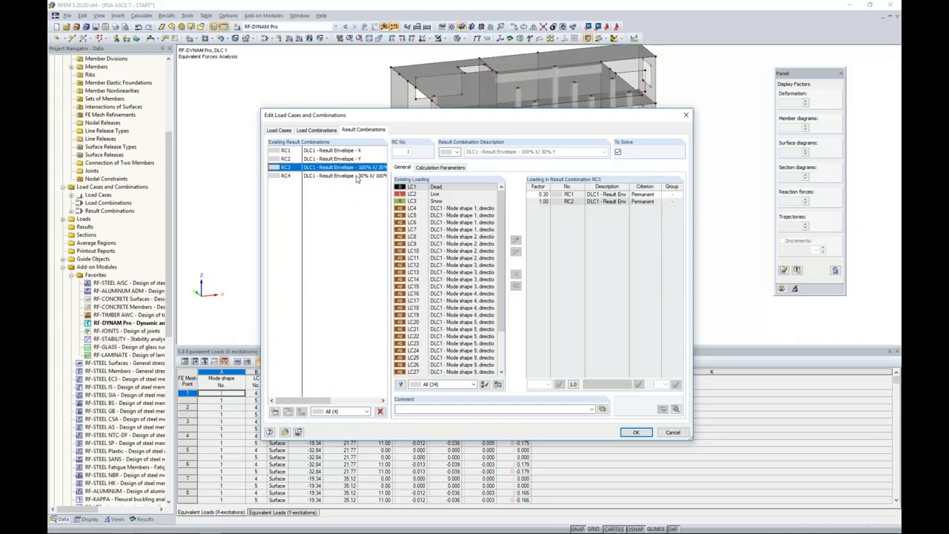
left_click(356, 176)
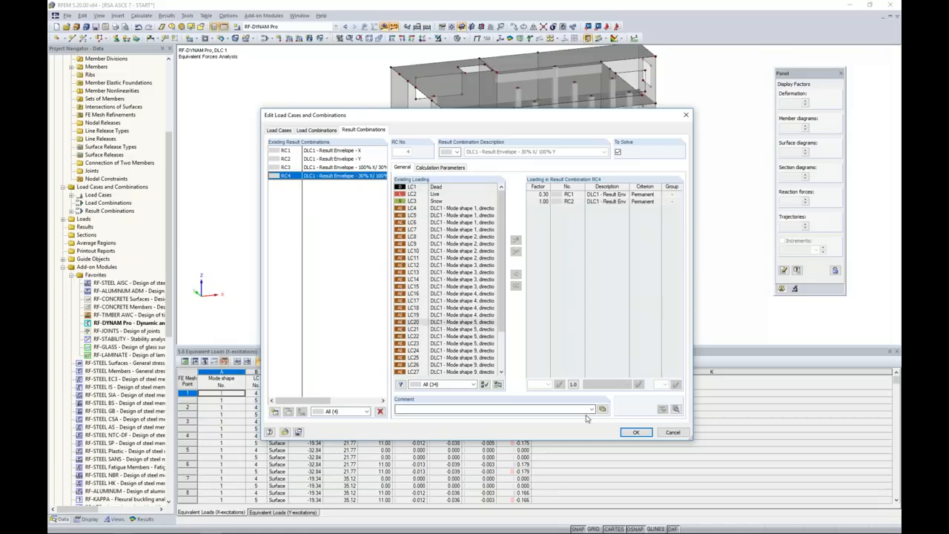
left_click(635, 432)
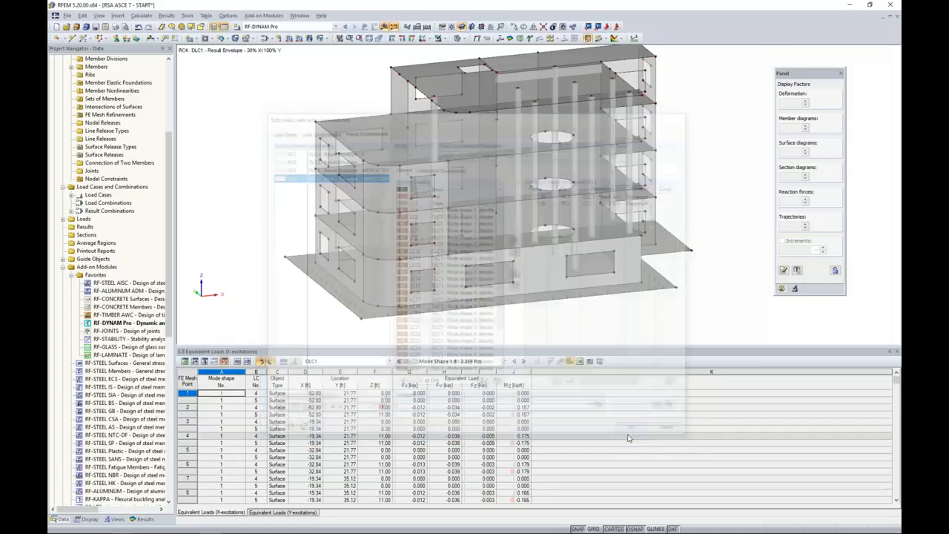
Display the equivalent loads of LC4 (mode shape 1, direction X, torsion +) and inspect them up close on a column
left_click(328, 27)
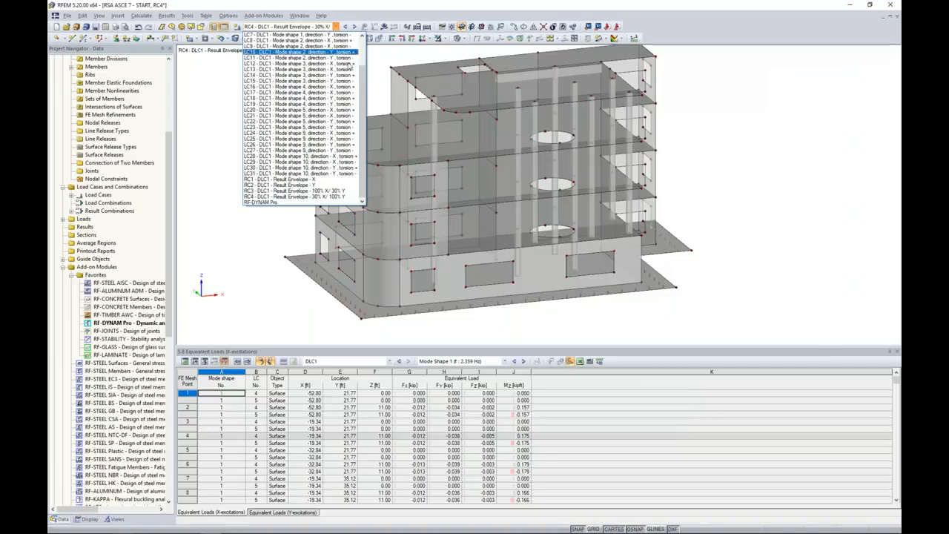
scroll(356, 60, "up", 3)
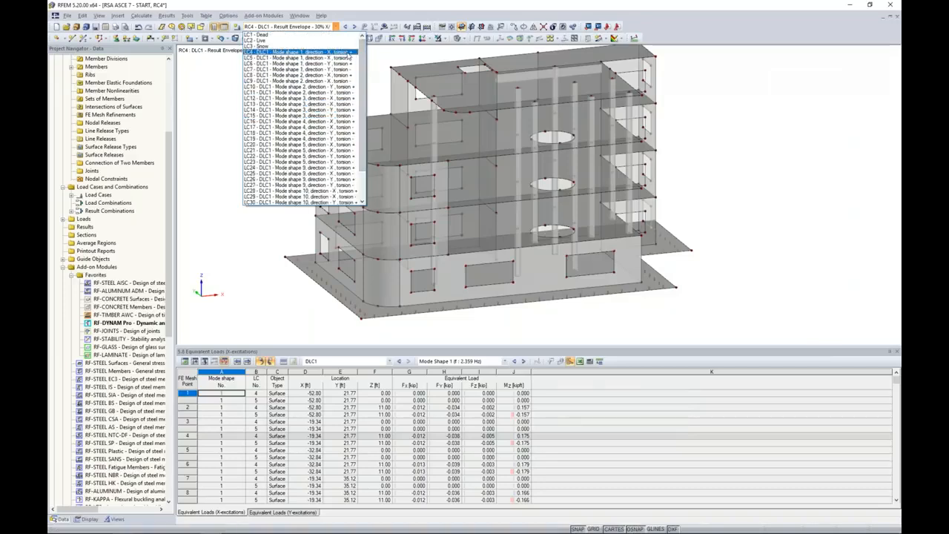
left_click(349, 52)
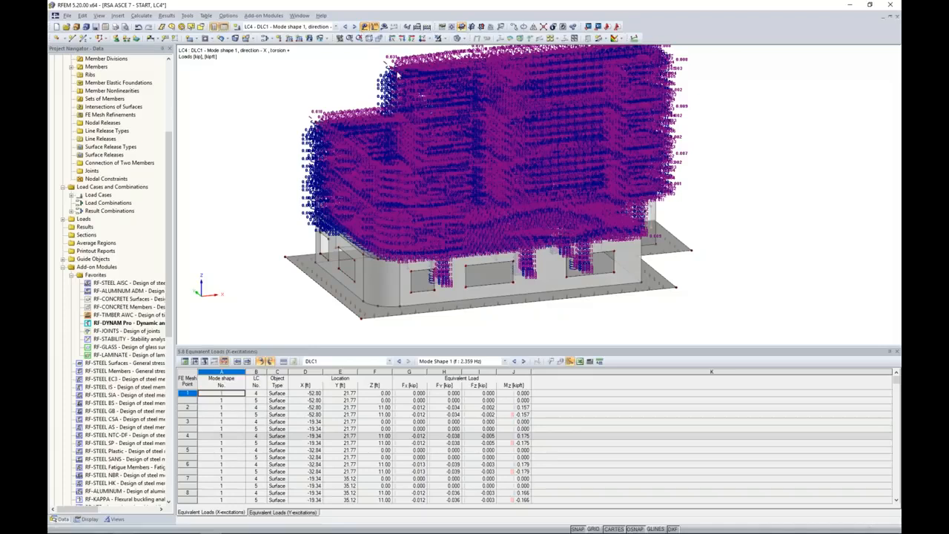
middle_click_drag(696, 221, 677, 246)
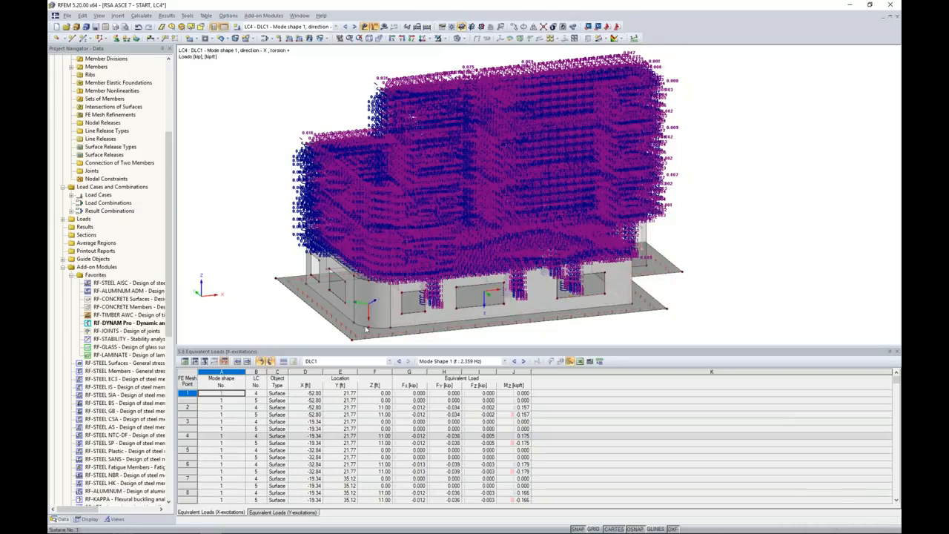
middle_click_drag(673, 260, 749, 246, "ctrl")
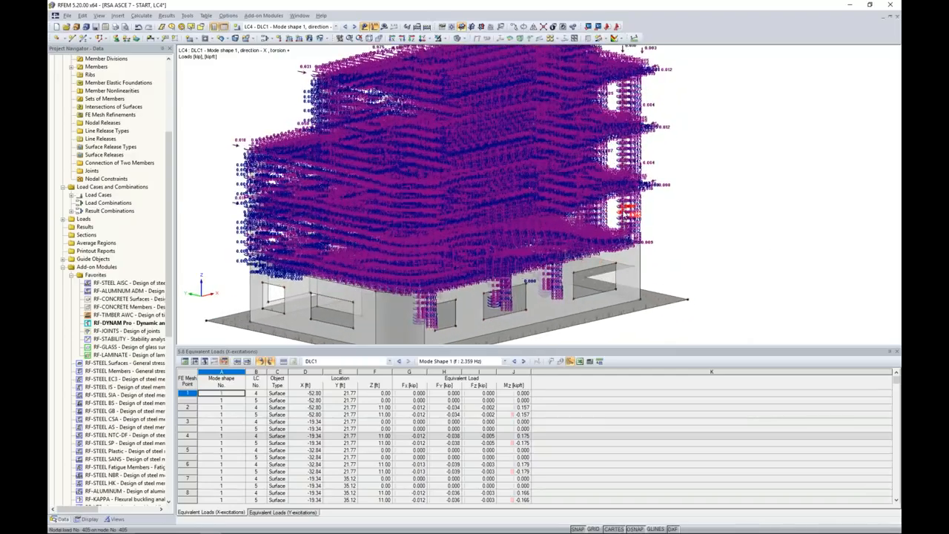
scroll(627, 211, "up", 8)
scroll(627, 211, "up", 8)
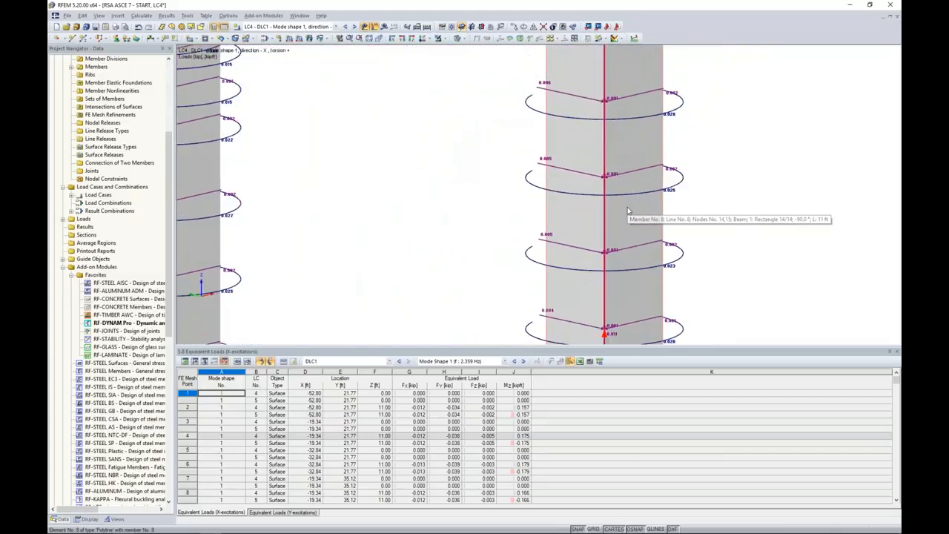
scroll(627, 211, "up", 1)
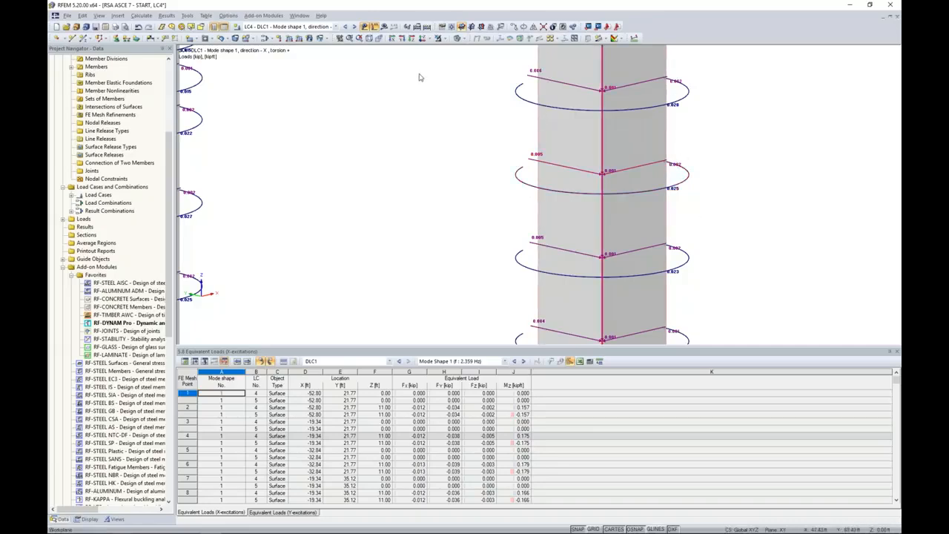
Compare the column's loads in LC5 (mode shape 1, direction X, torsion -), and hide the load display
left_click(354, 26)
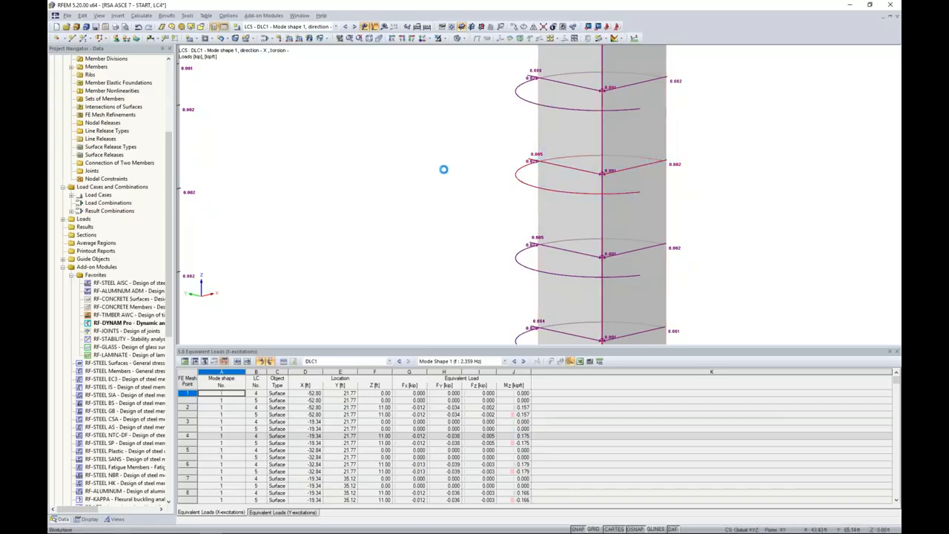
left_click(364, 26)
scroll(449, 137, "down", 12)
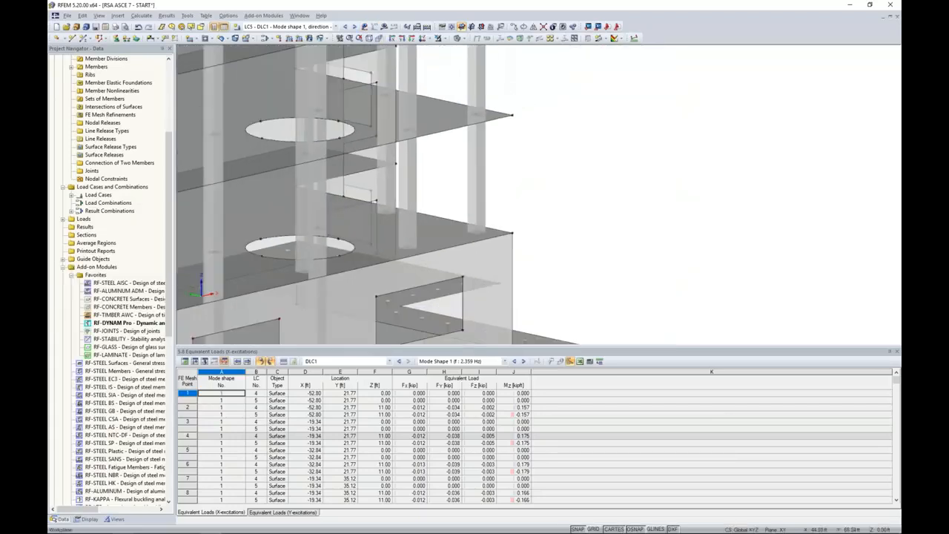
scroll(449, 138, "down", 2)
middle_click_drag(487, 159, 554, 201)
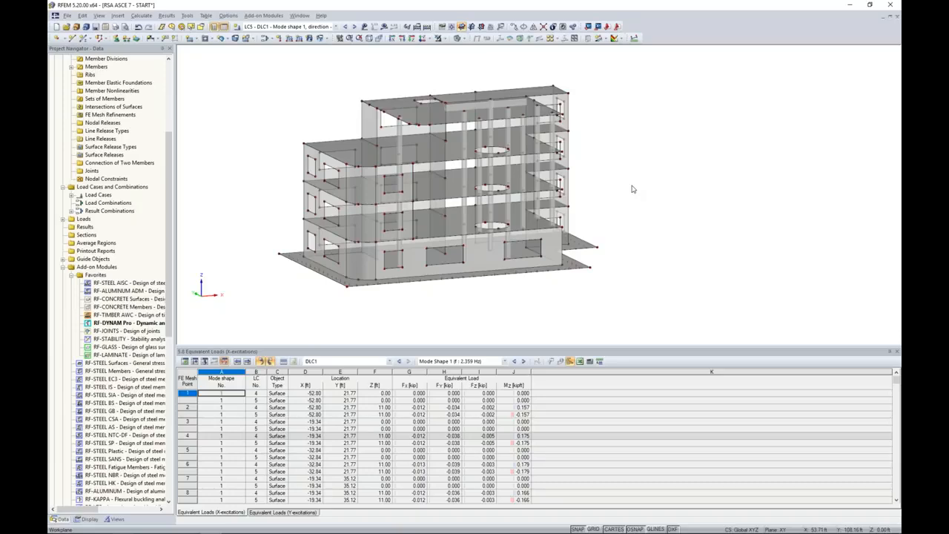
Switch to the open model RSA ASCE 7 - MC2 and select RC1 (Result Envelope - X) in its results view
left_click(142, 16)
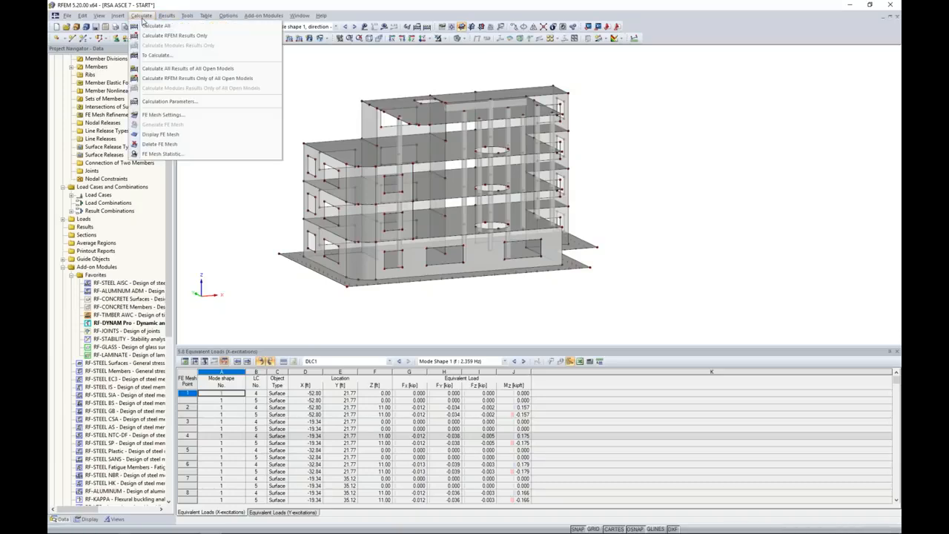
mouse_move(300, 17)
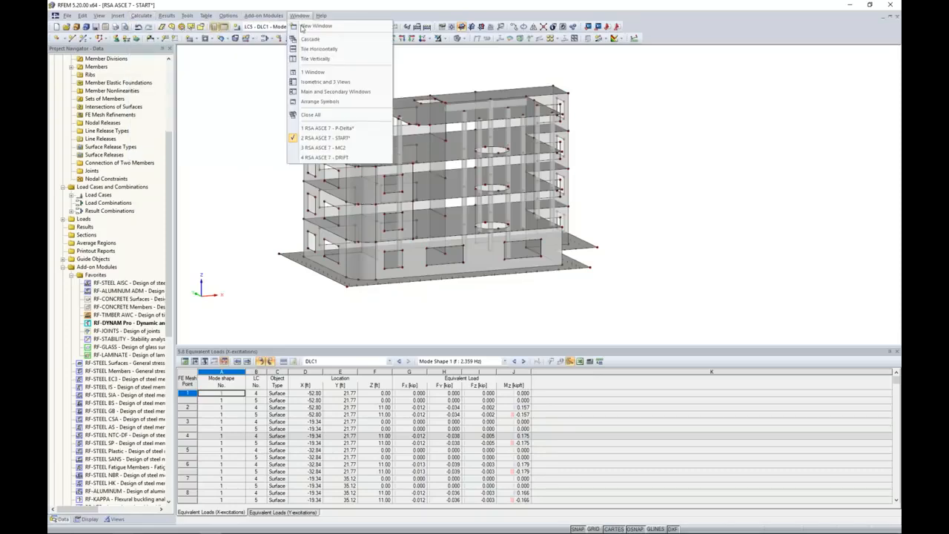
left_click(322, 148)
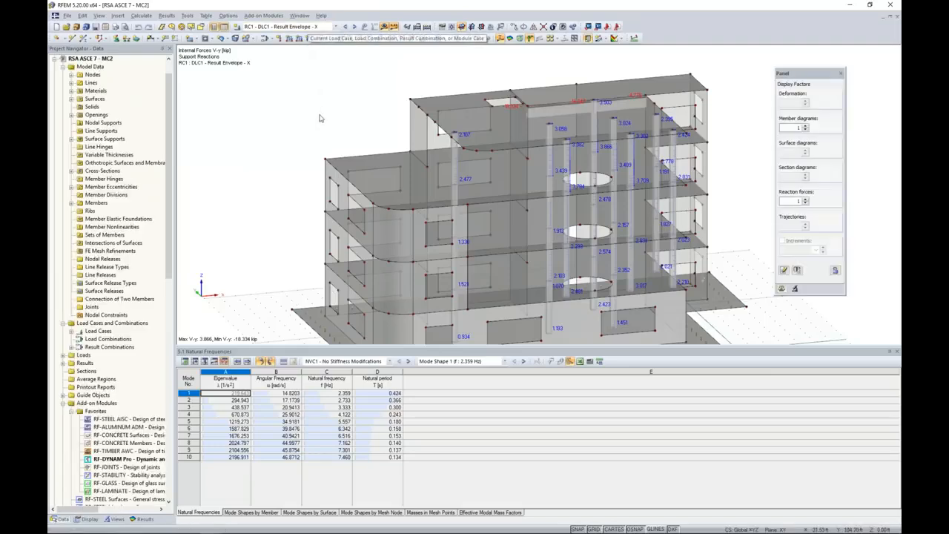
scroll(321, 148, "down", 2)
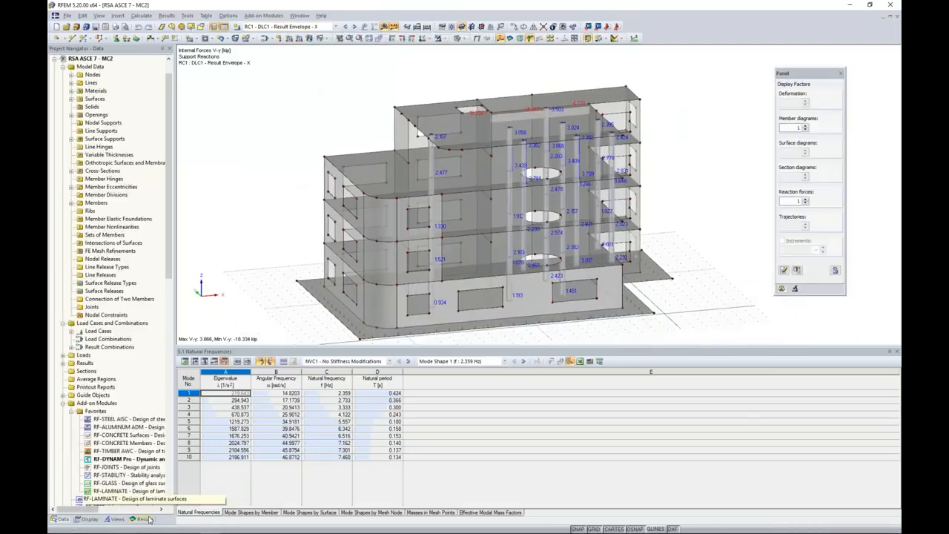
left_click(143, 518)
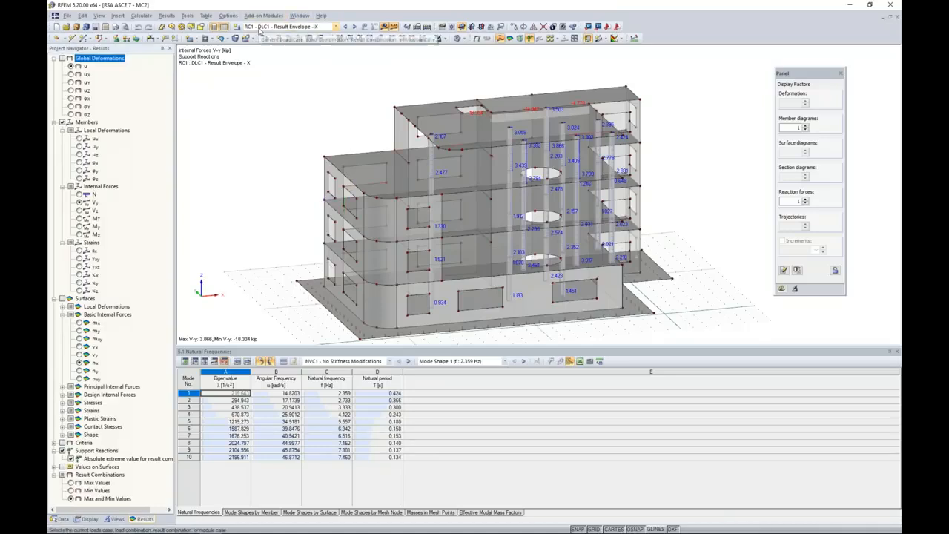
left_click(334, 27)
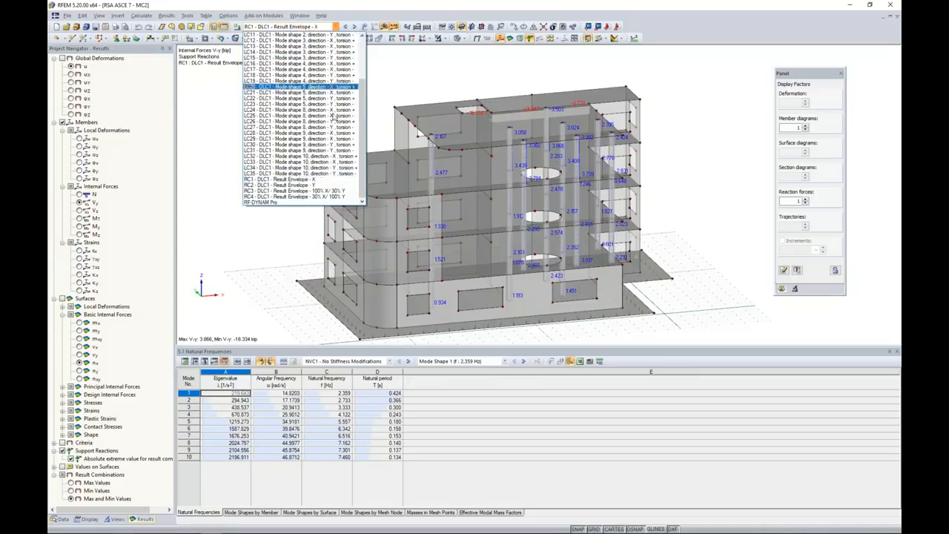
left_click(319, 181)
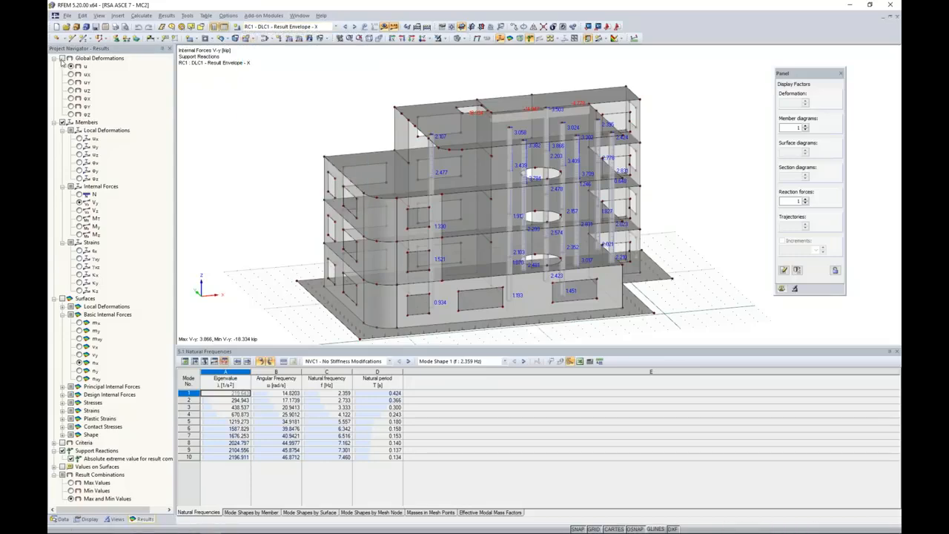
Display the global deformations u of the building for RC1 and examine the deformed shape
left_click(63, 59)
middle_click_drag(690, 292, 705, 259, "ctrl")
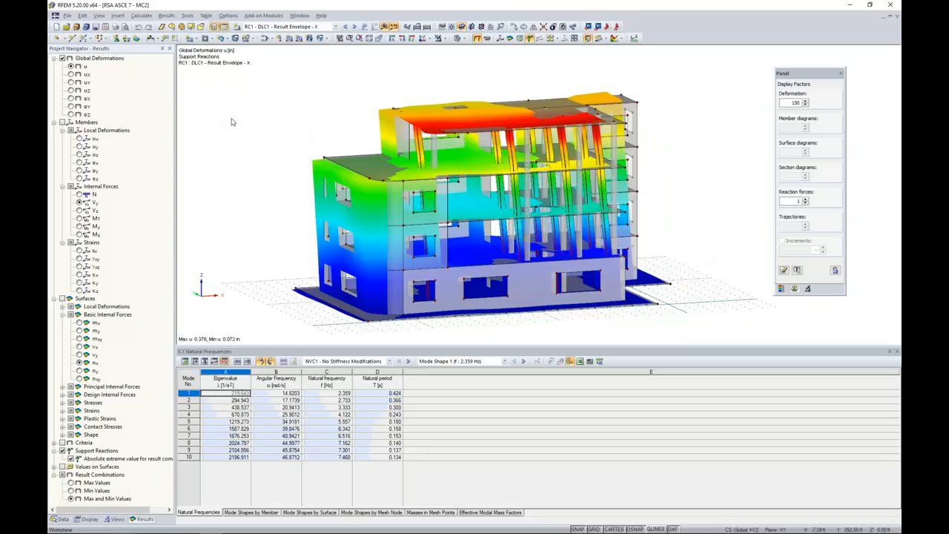
middle_click_drag(235, 120, 277, 126, "ctrl")
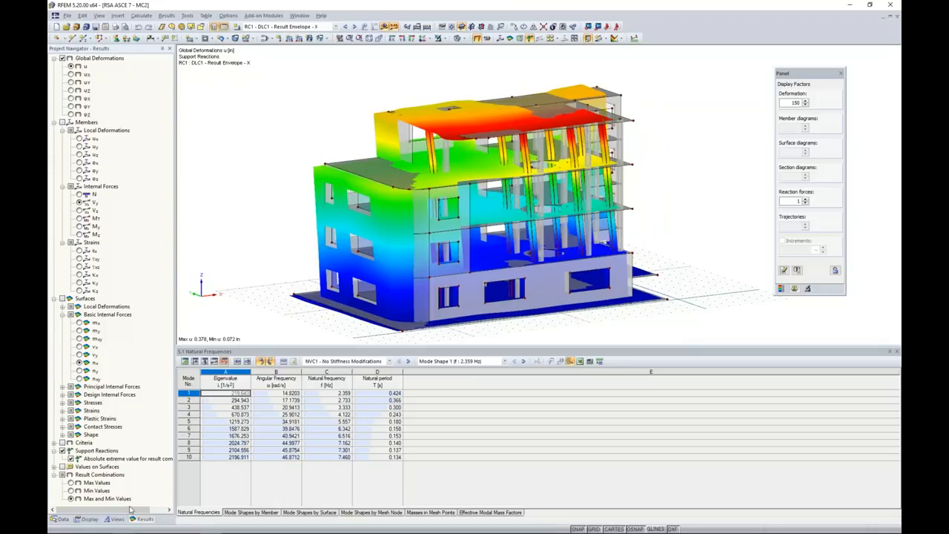
Display the member axial forces N on the columns and set the member diagram display factor to 1.5
left_click(62, 122)
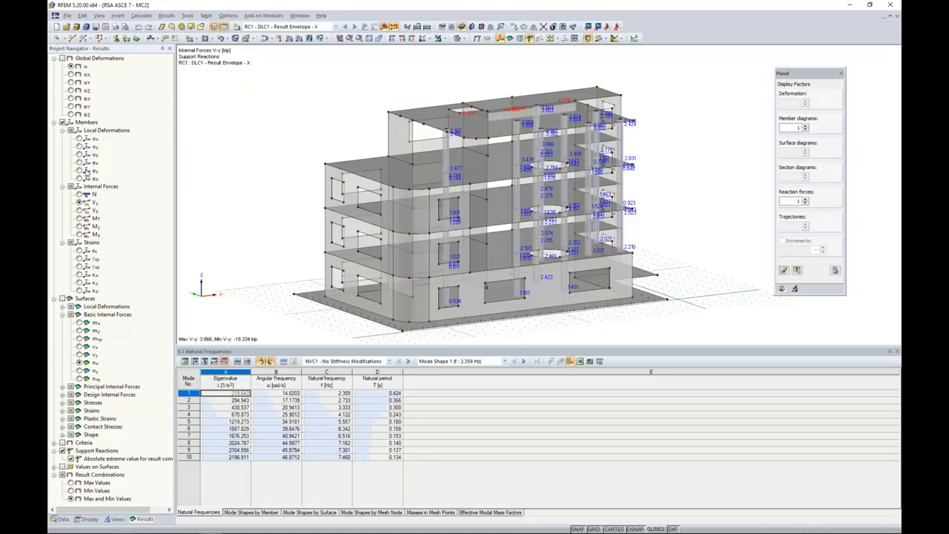
left_click(79, 194)
middle_click_drag(668, 191, 710, 183, "ctrl")
scroll(579, 175, "up", 5)
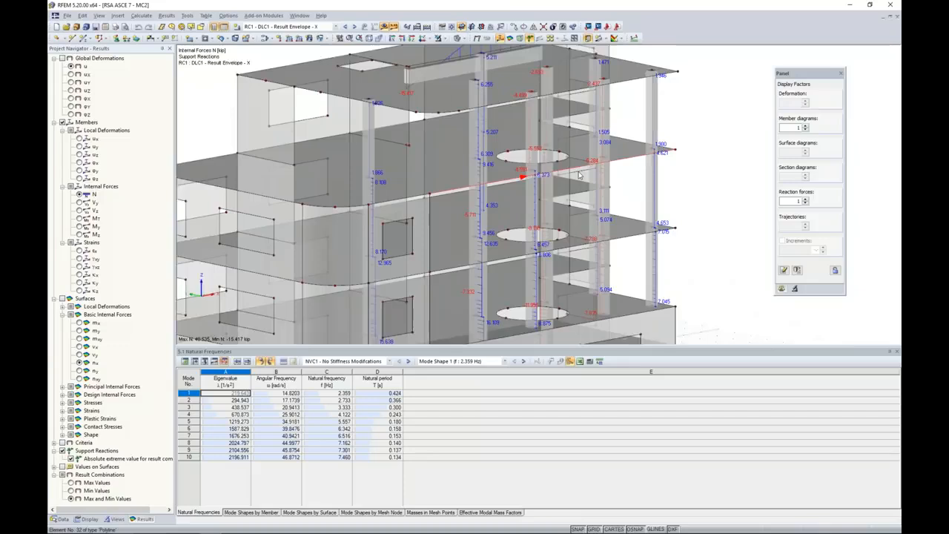
scroll(579, 175, "up", 1)
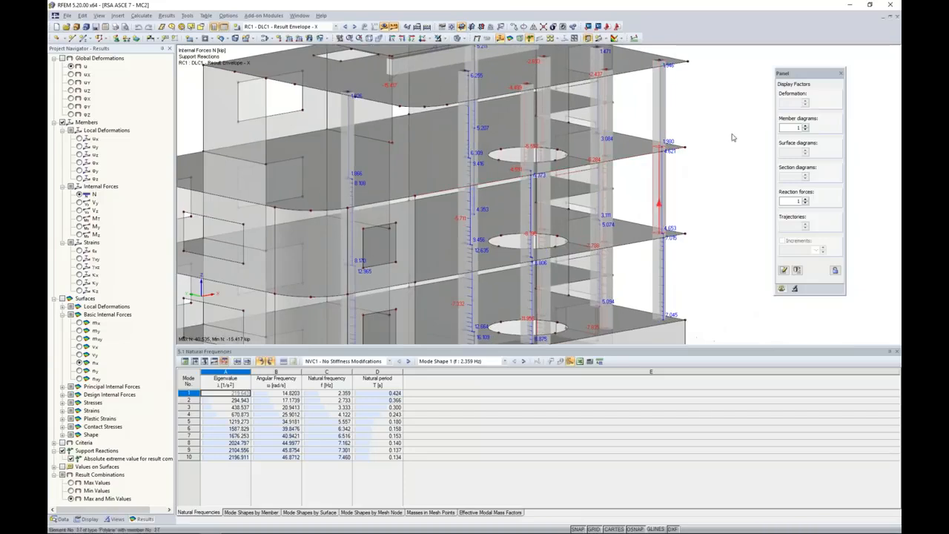
left_click(806, 124)
left_click(805, 125)
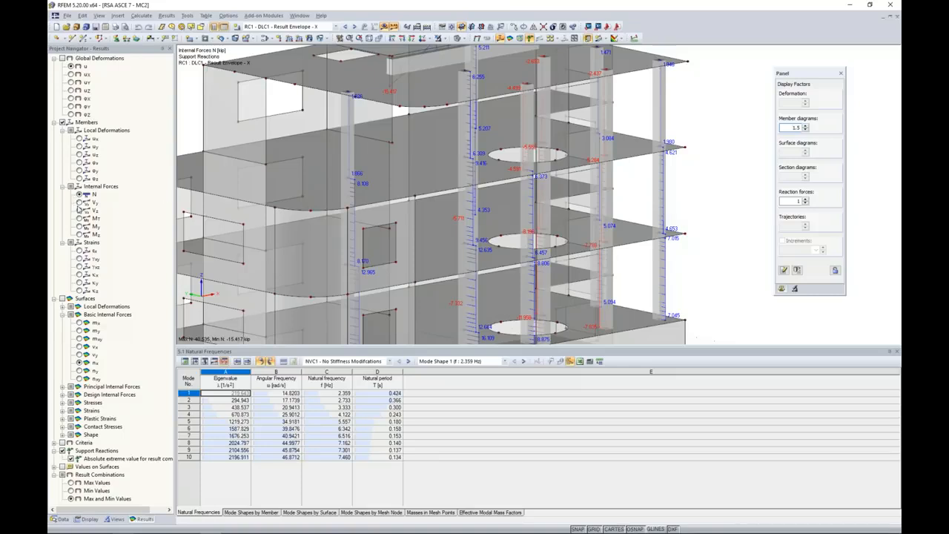
View the member shear forces V-z and moments M-y, and set the member diagram display factor to 1.25
left_click(79, 211)
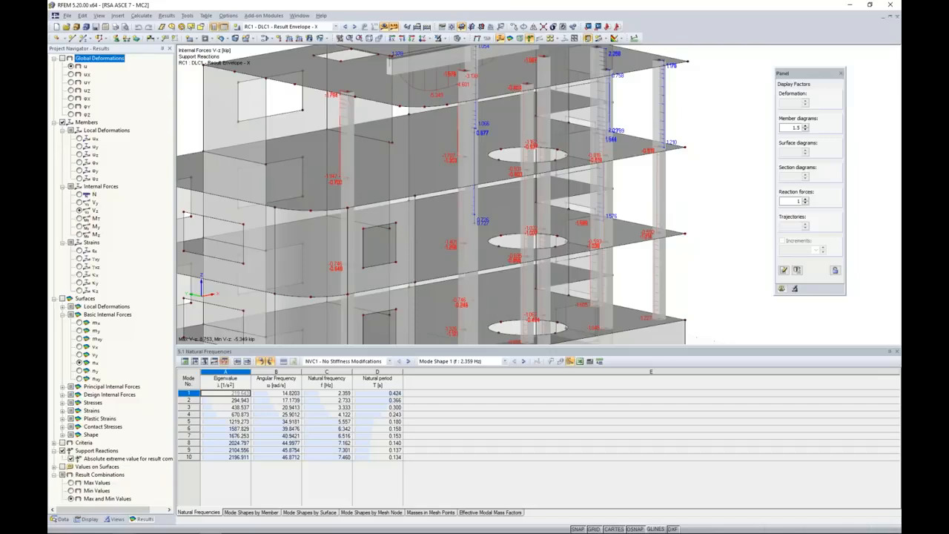
left_click(79, 226)
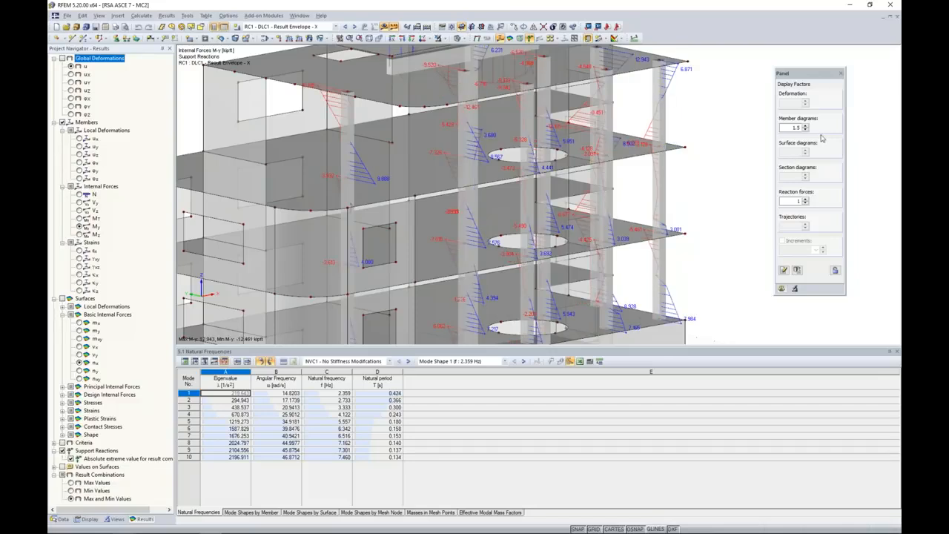
double_click(795, 128)
type("1.25")
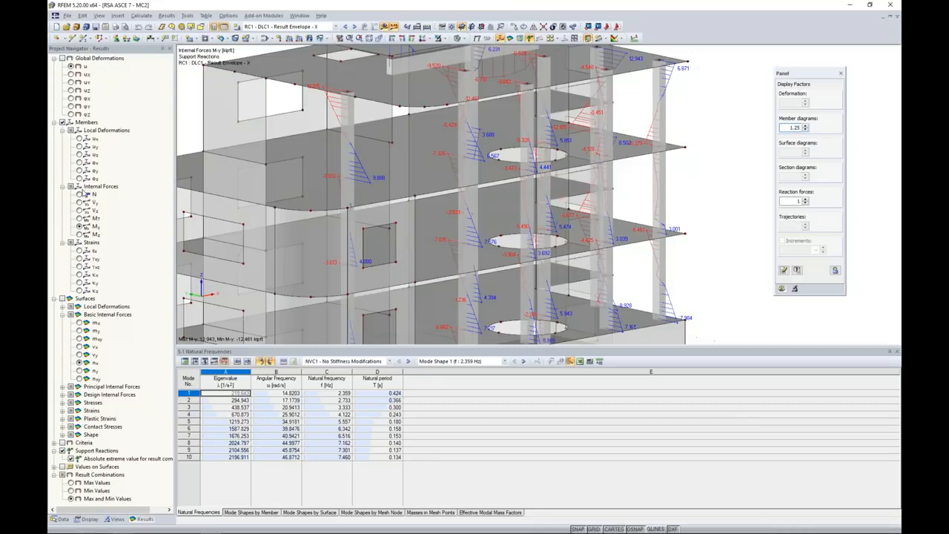
Replace the member results with the surface basic internal forces n-x and examine them over the whole building
left_click(62, 121)
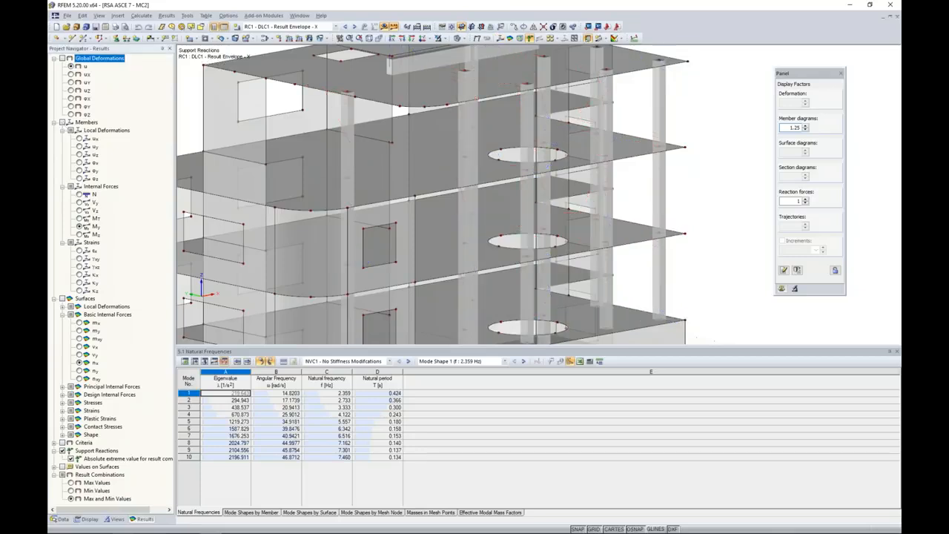
left_click(63, 299)
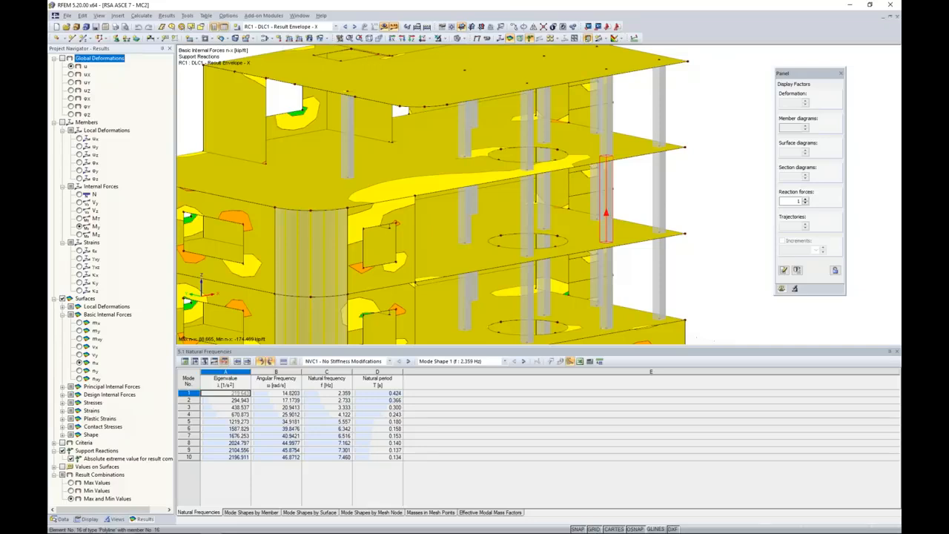
scroll(606, 201, "down", 4)
middle_click_drag(667, 253, 606, 250, "ctrl")
middle_click_drag(658, 232, 643, 216)
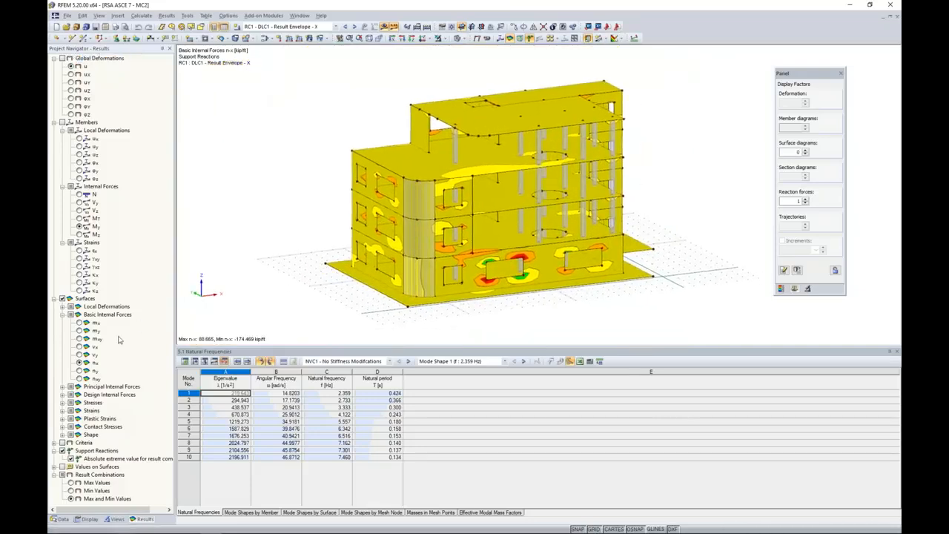
Isolate the base slab in visibility mode and view its basic internal moments m-x and m-y
scroll(576, 279, "up", 3)
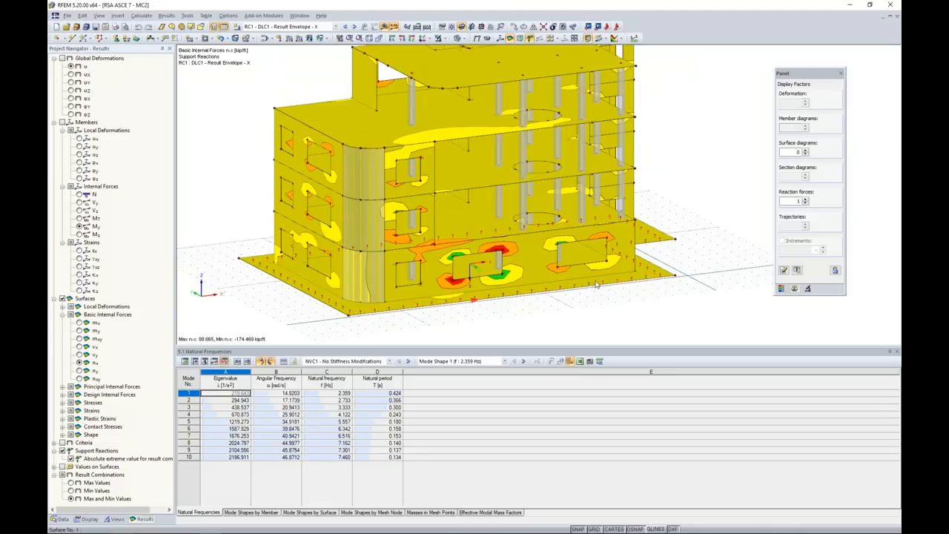
left_click(597, 283)
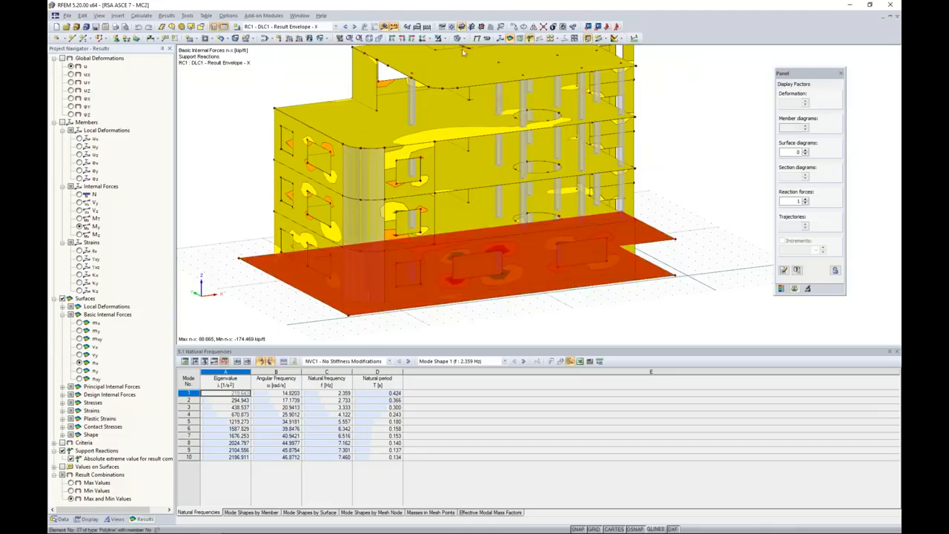
left_click(438, 37)
left_click(450, 49)
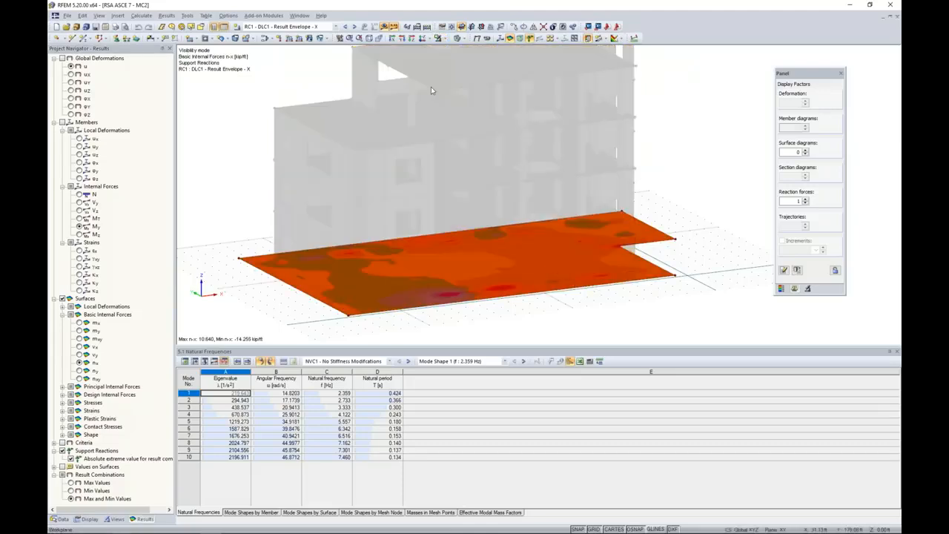
left_click(244, 206)
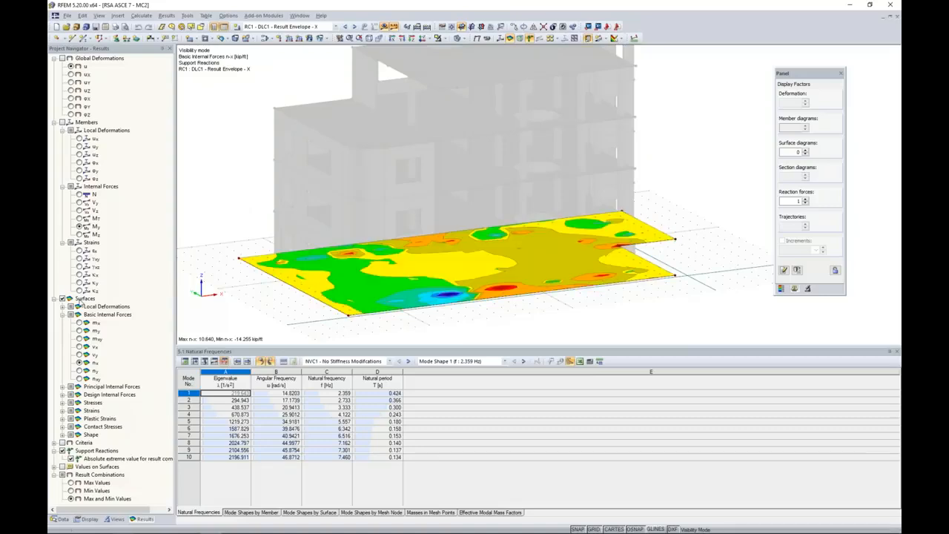
left_click(79, 322)
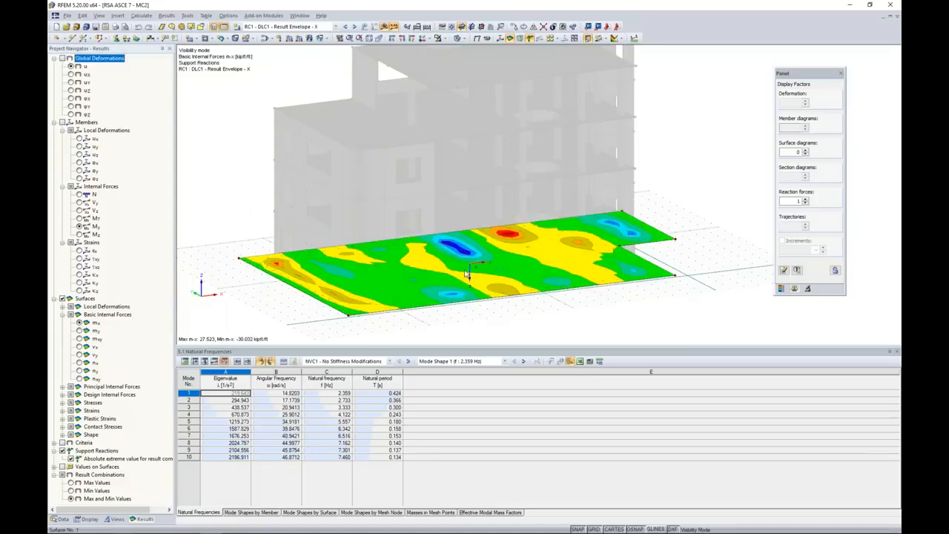
left_click(79, 331)
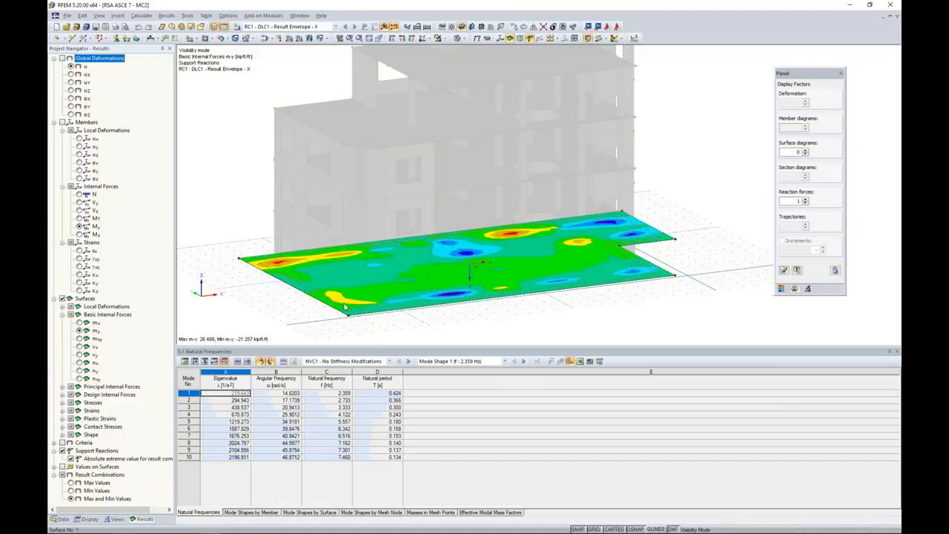
View the base slab's basic internal forces v-x and n-x, and switch the results to RC2 Result Envelope - Y
left_click(79, 346)
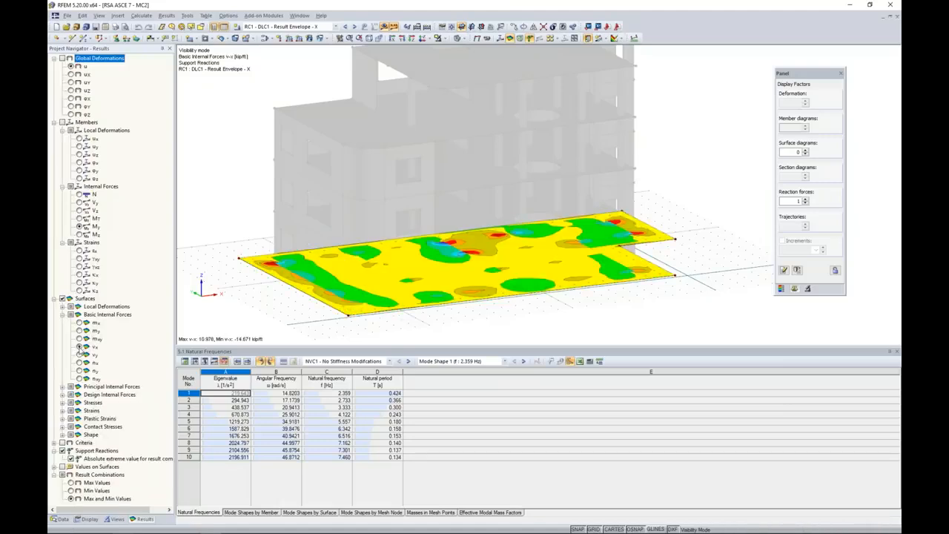
left_click(81, 363)
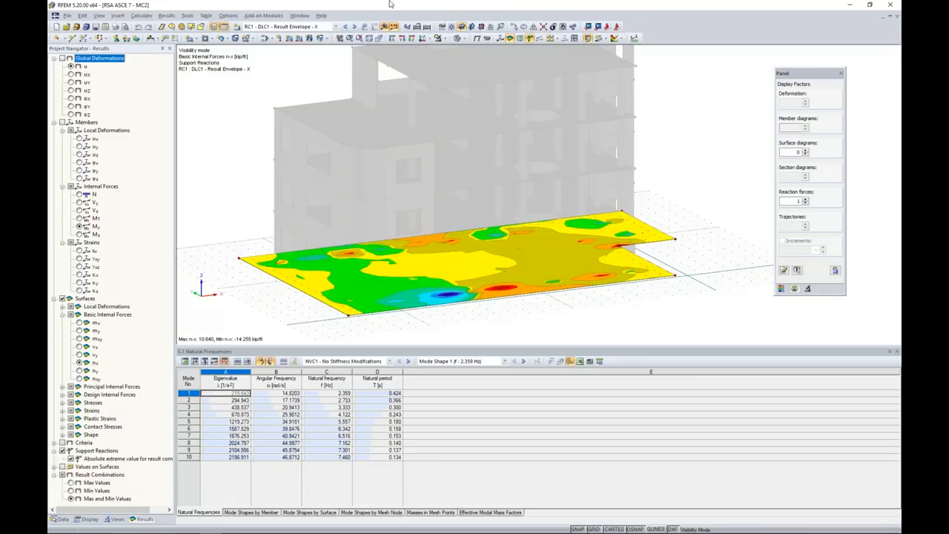
left_click(354, 26)
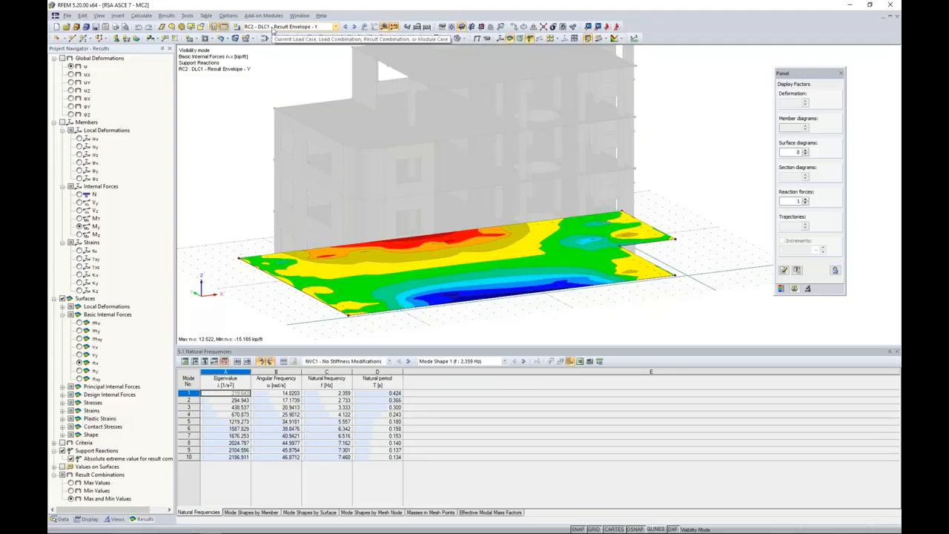
left_click(273, 28)
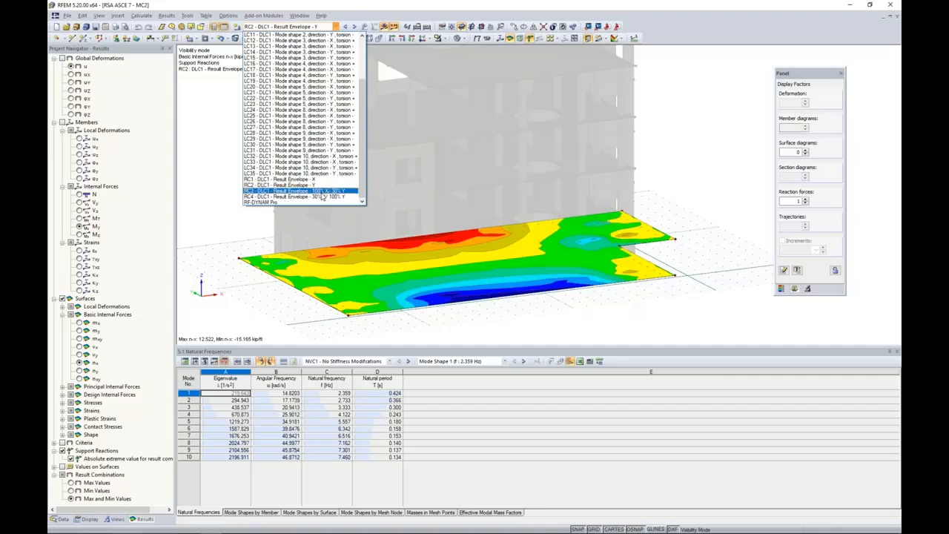
left_click(230, 176)
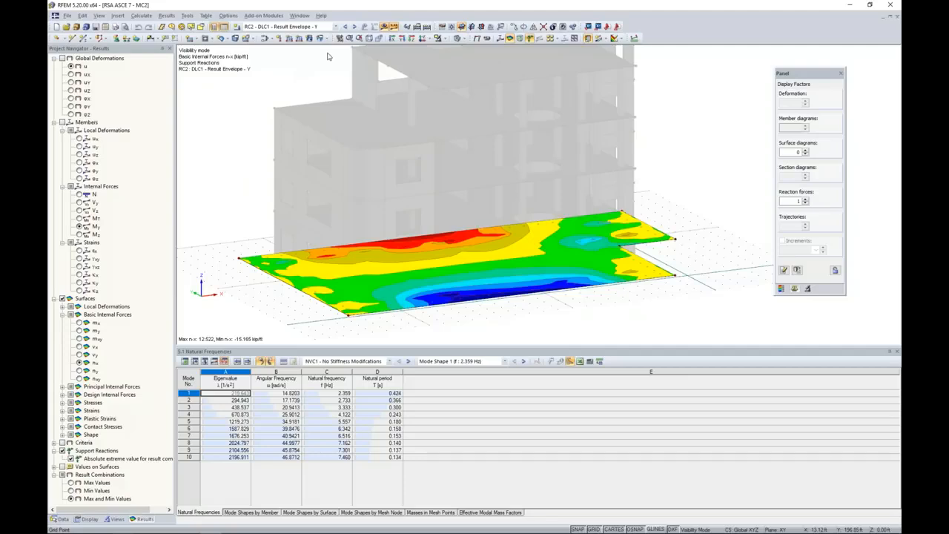
left_click(336, 27)
left_click(335, 27)
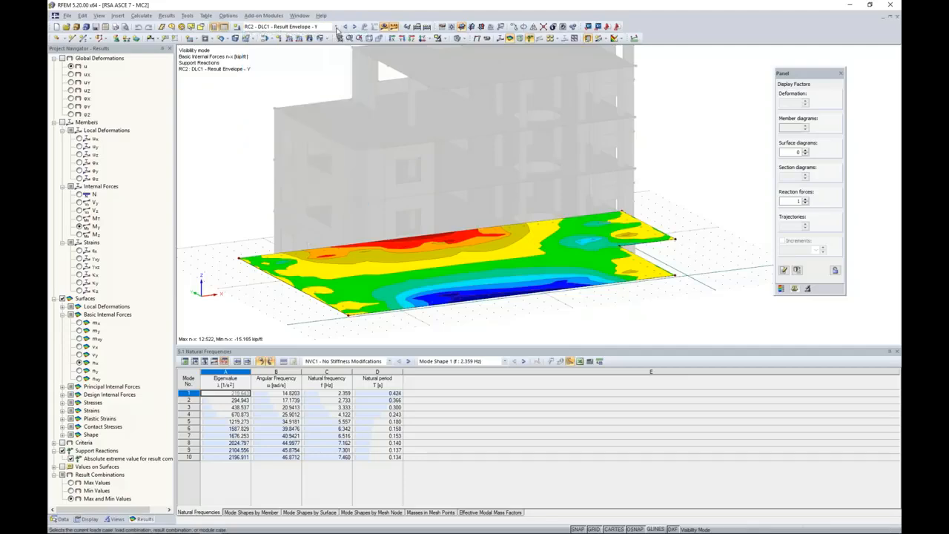
Cancel the visibility mode to show the whole building and turn off the surface results
left_click(444, 39)
left_click(462, 118)
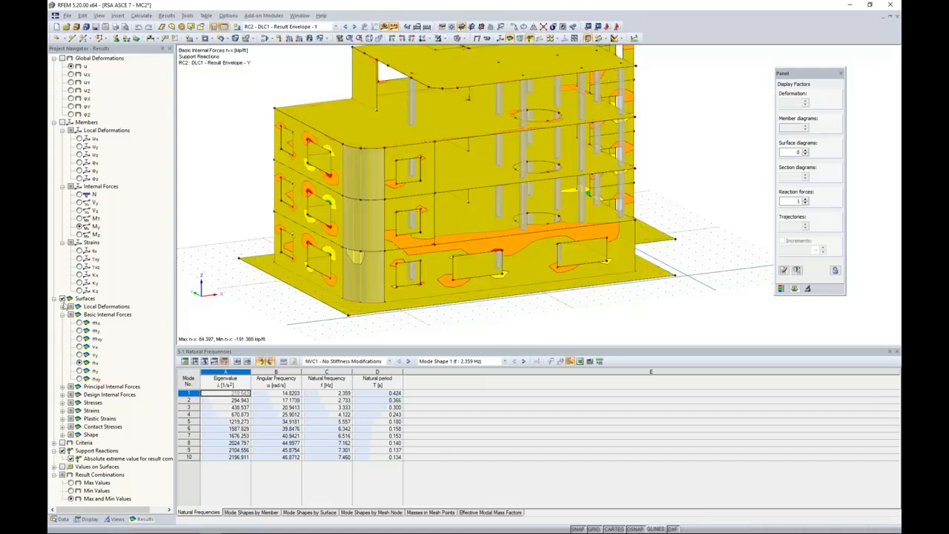
left_click(64, 298)
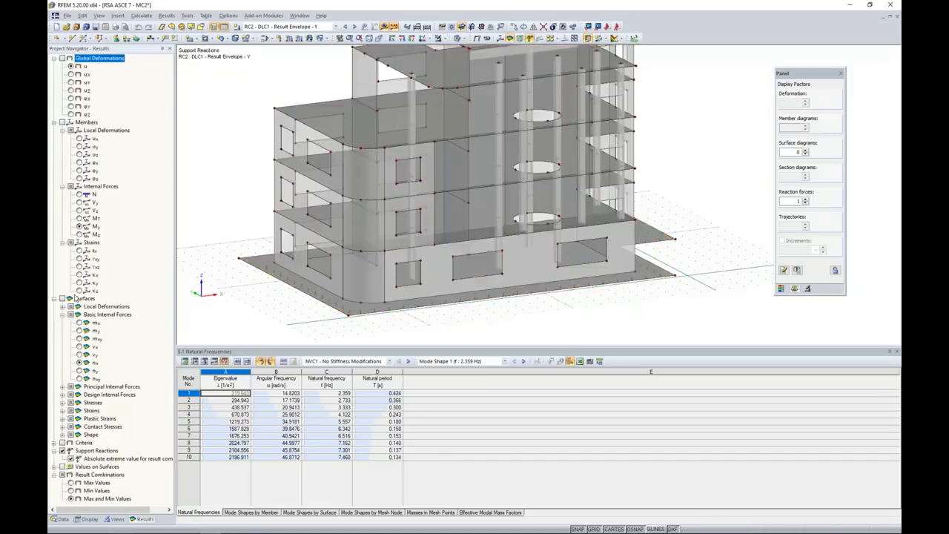
Select load case LC4 (mode shape 1, direction X, torsion +) and list the DLC1 equivalent loads in the dynamic results table
left_click(336, 27)
scroll(335, 71, "up", 5)
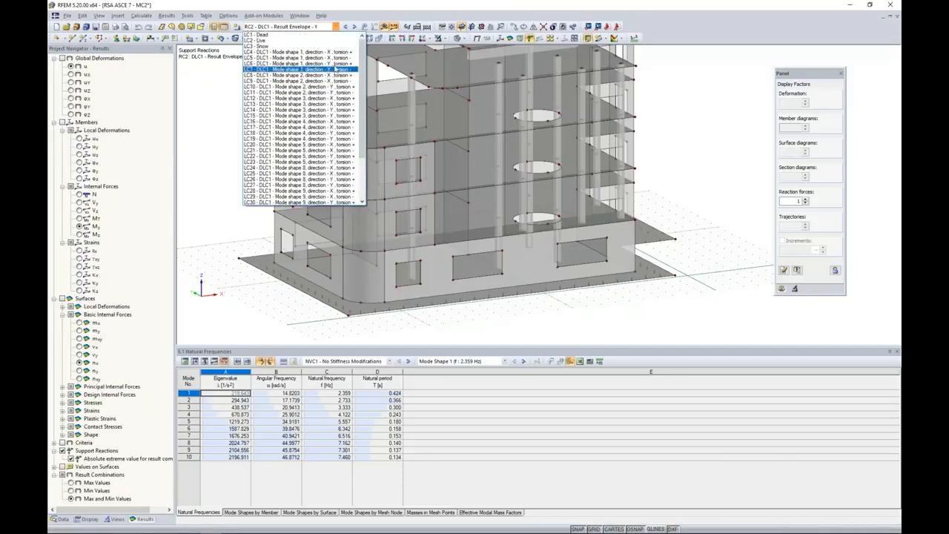
left_click(334, 52)
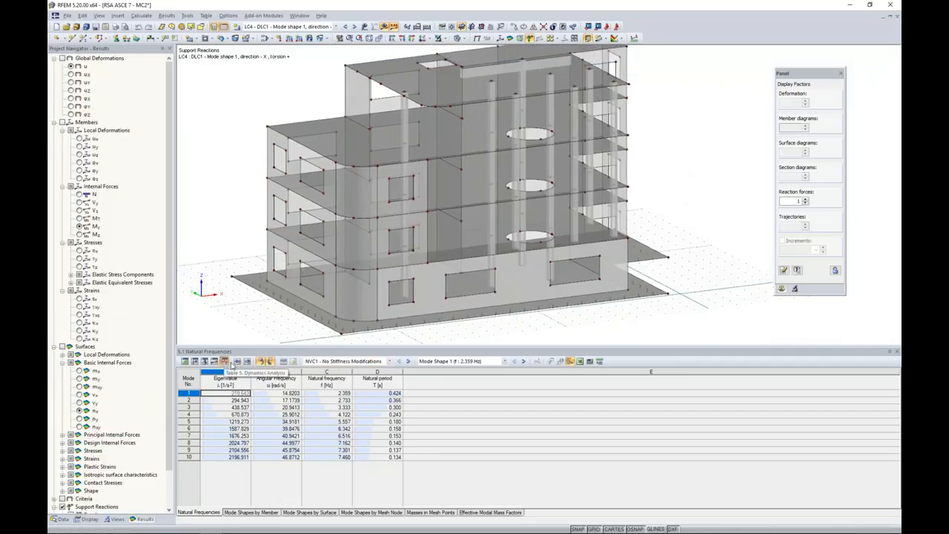
left_click(389, 362)
left_click(311, 375)
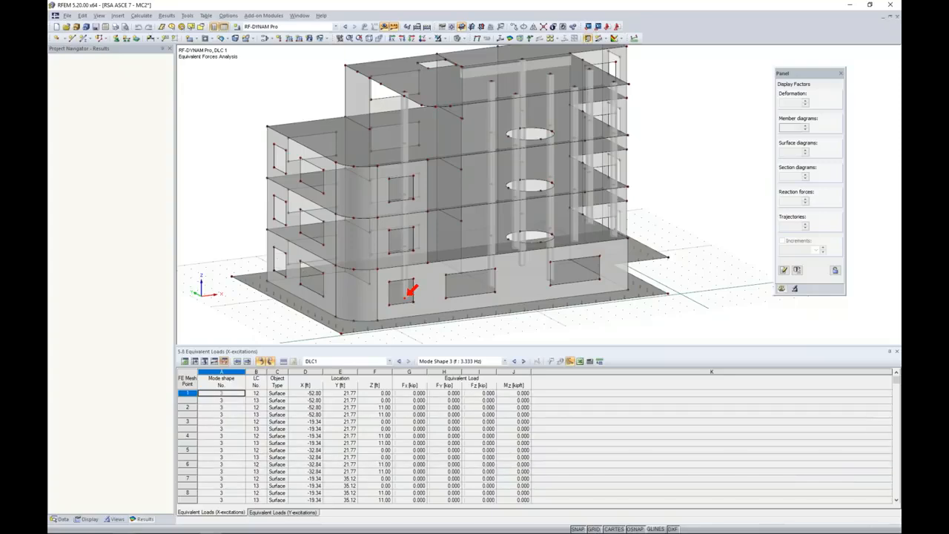
Check the summed equivalent loads of mode shape 1 for the X-excitations and the Y-excitations
left_click_drag(896, 379, 892, 501)
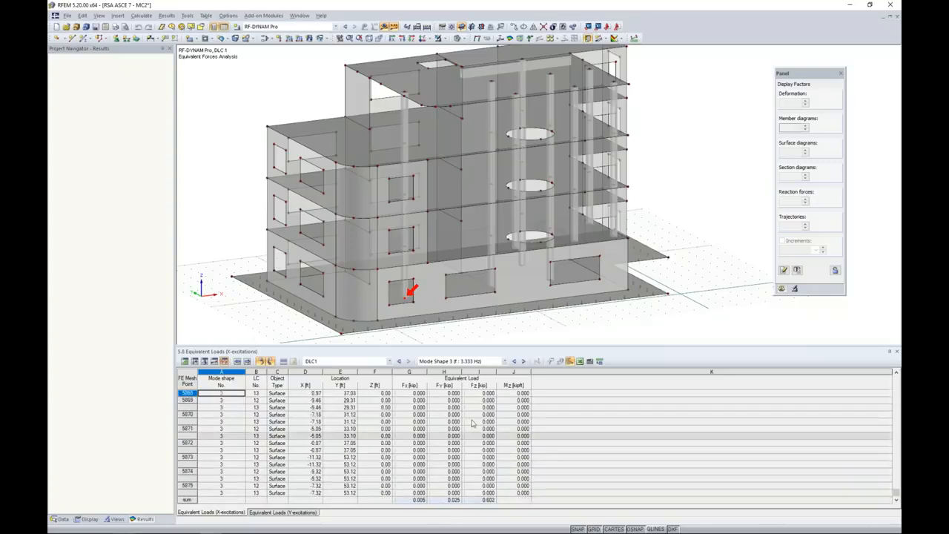
left_click(505, 361)
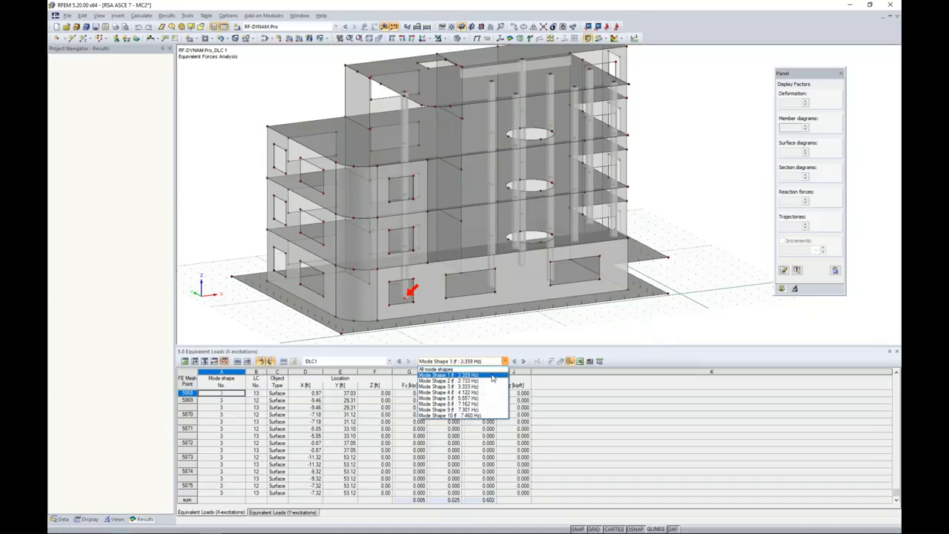
left_click(492, 372)
left_click_drag(895, 378, 896, 498)
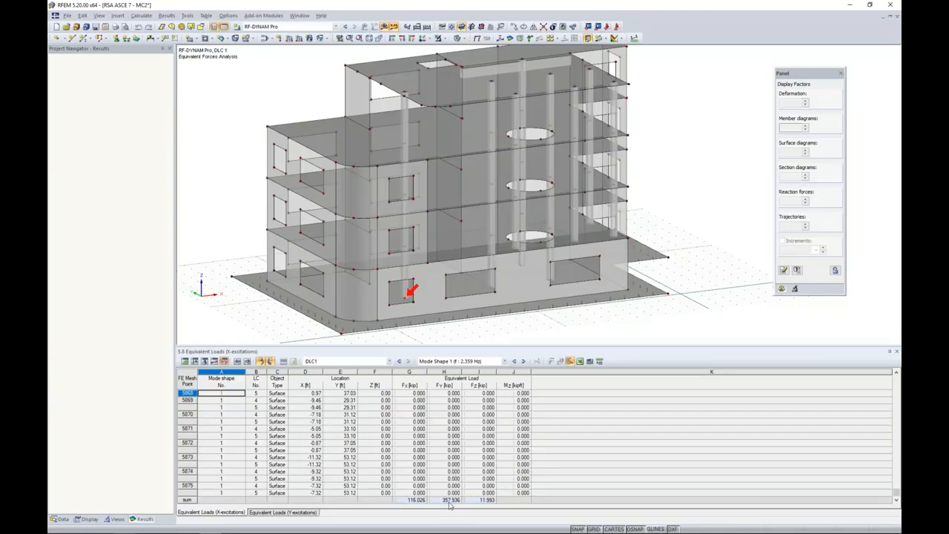
left_click(267, 515)
left_click_drag(895, 379, 896, 496)
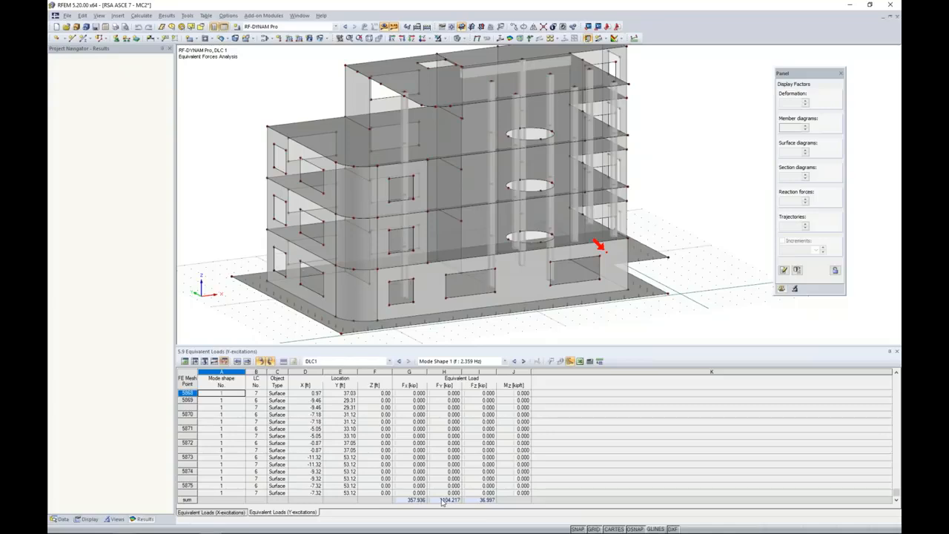
Switch the displayed results to RC1 Result Envelope - X with the whole building in view
scroll(662, 233, "down", 3)
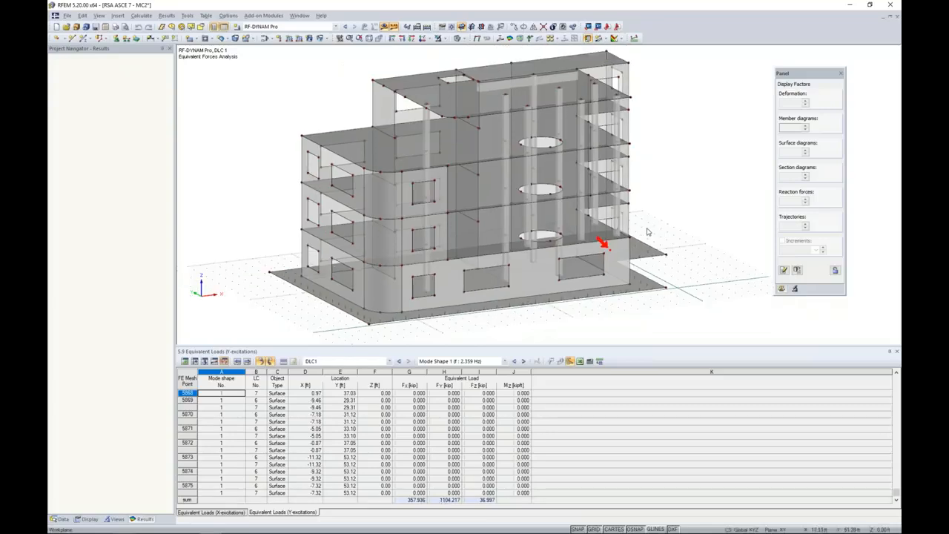
middle_click_drag(664, 232, 596, 235, "ctrl")
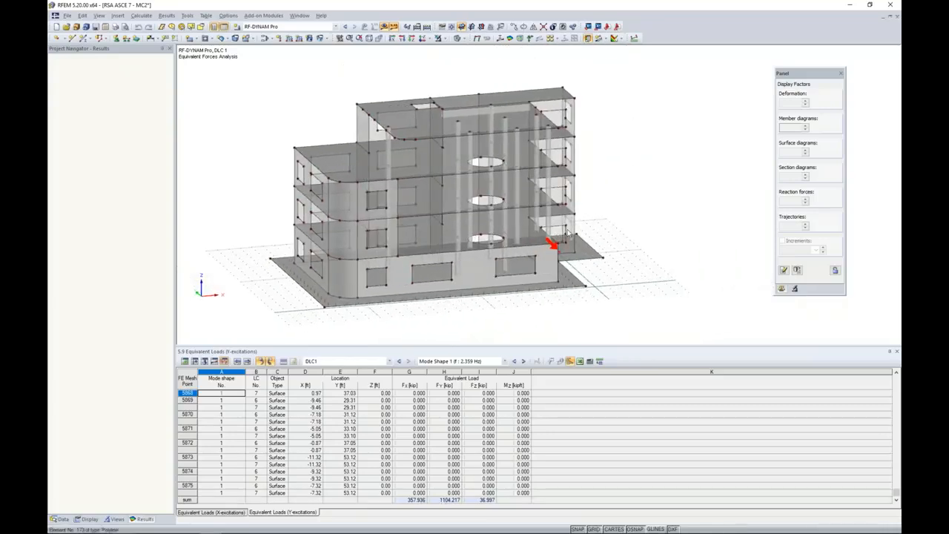
left_click(334, 26)
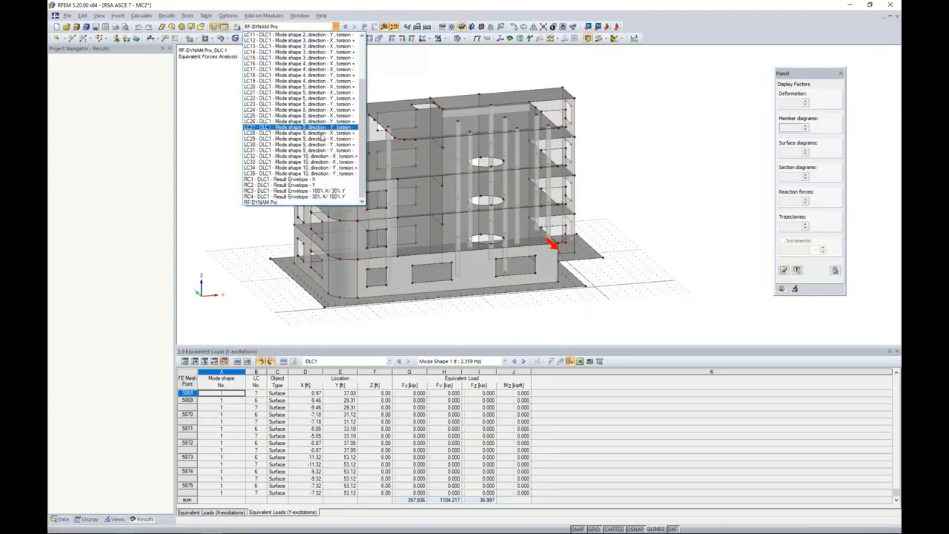
left_click(312, 181)
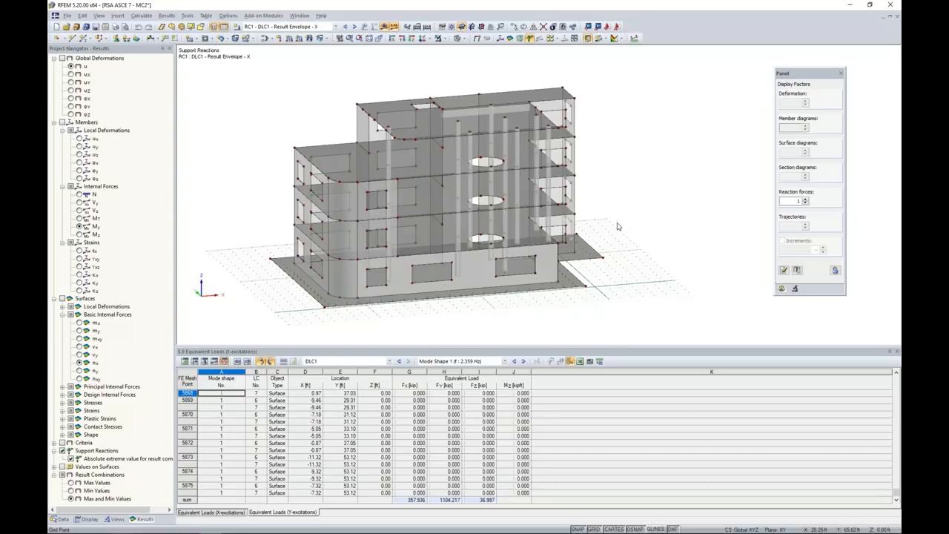
middle_click_drag(616, 227, 633, 234, "ctrl")
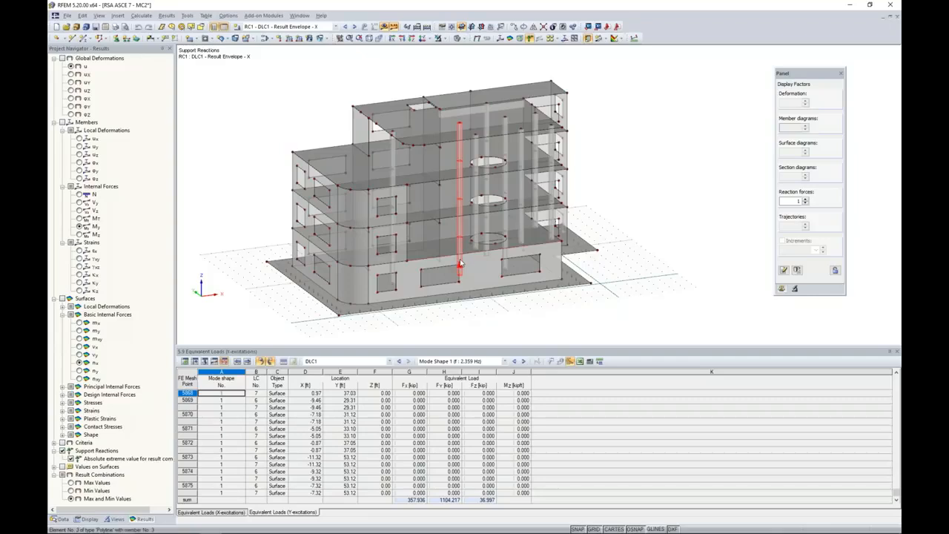
Copy the full-height interior column to a spot beside the building, accepting deletion of the results and FE mesh
left_click_drag(459, 263, 679, 275)
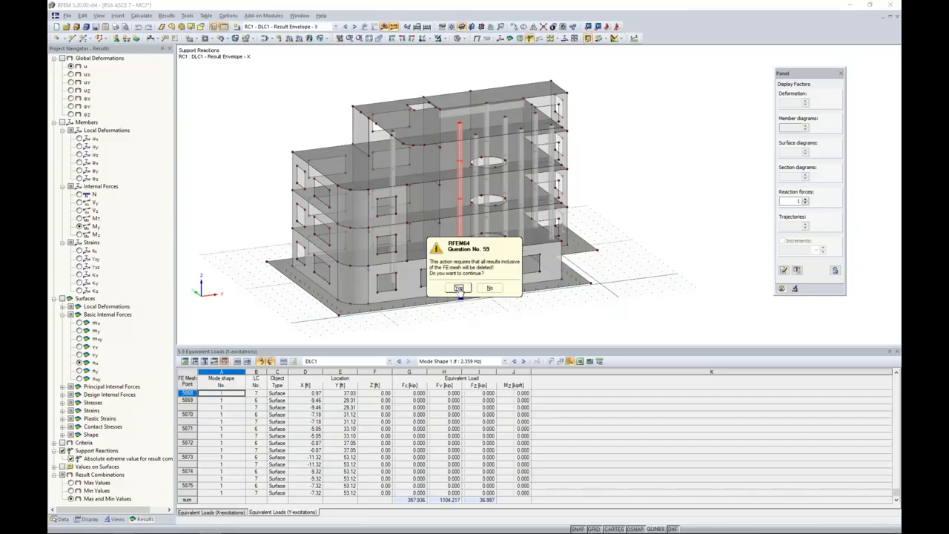
left_click(460, 295)
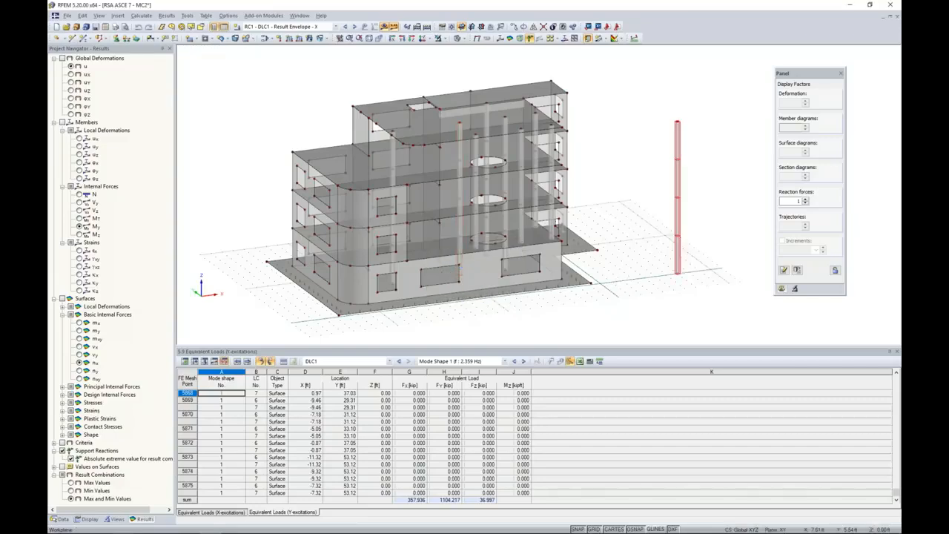
middle_click_drag(673, 287, 600, 280)
left_click(604, 281)
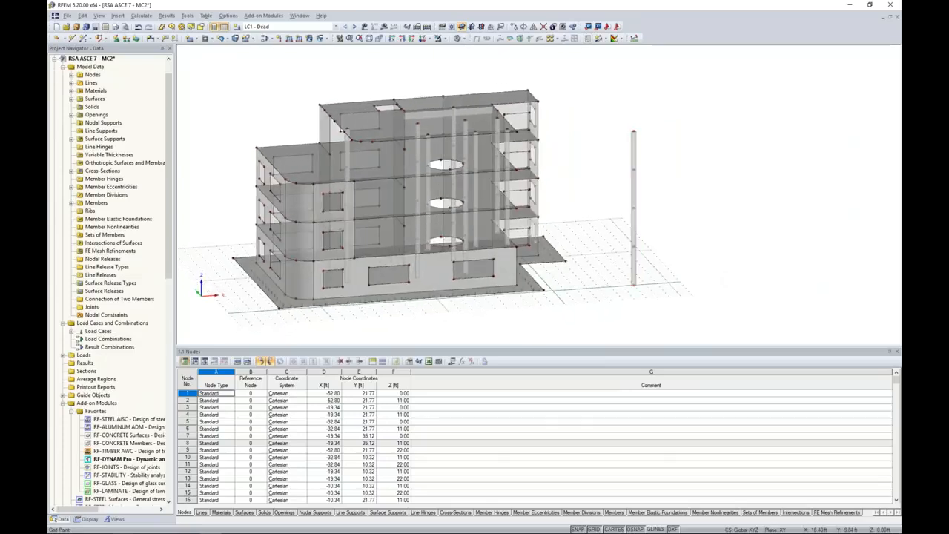
Change the member type of all four members of the copied column to Result Beam
left_click_drag(653, 294, 615, 110)
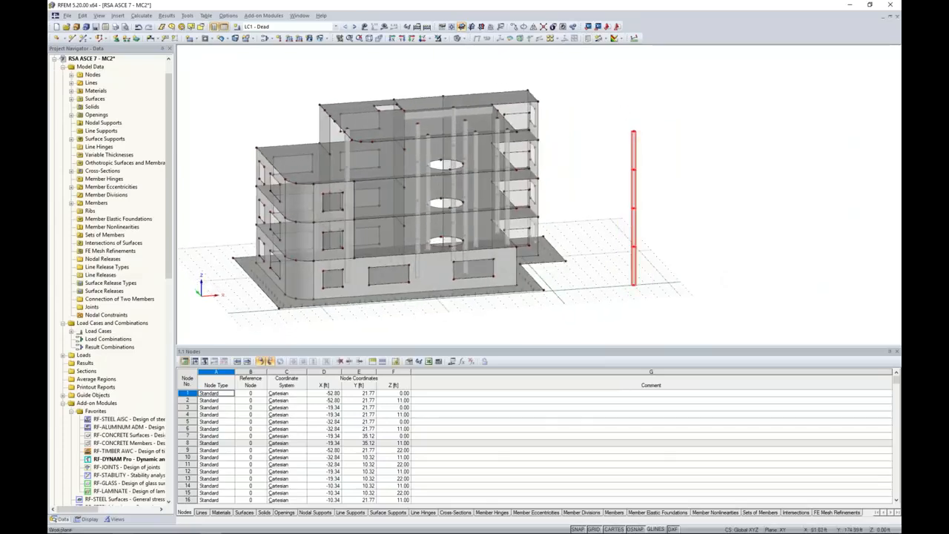
right_click(634, 142)
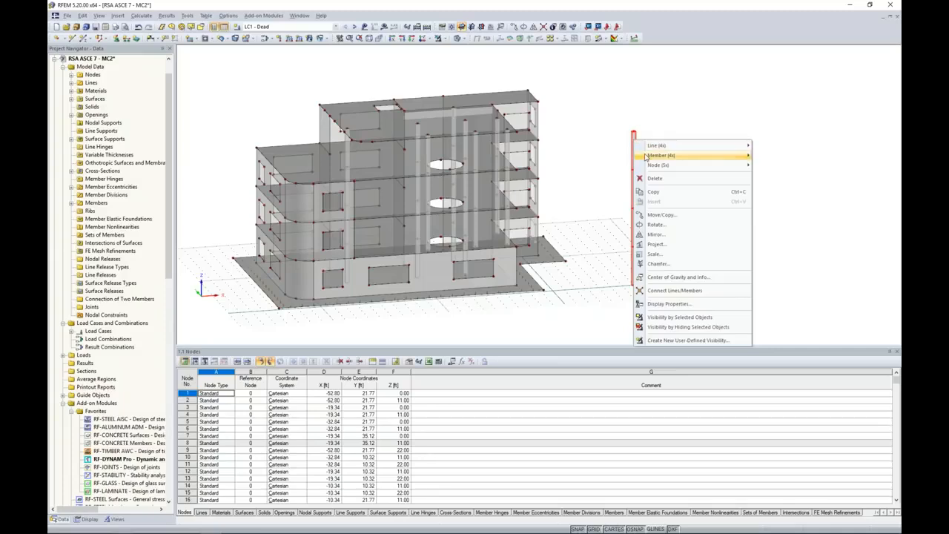
mouse_move(647, 157)
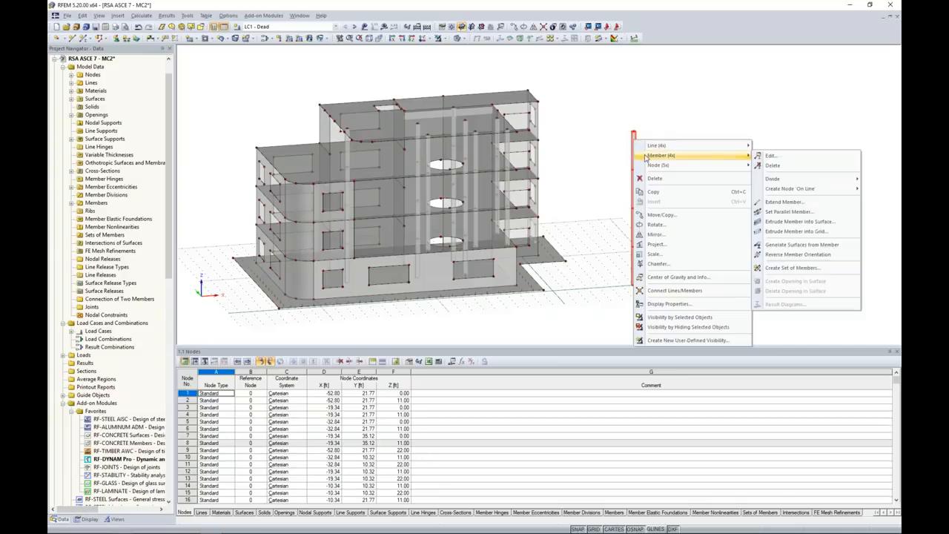
left_click(767, 156)
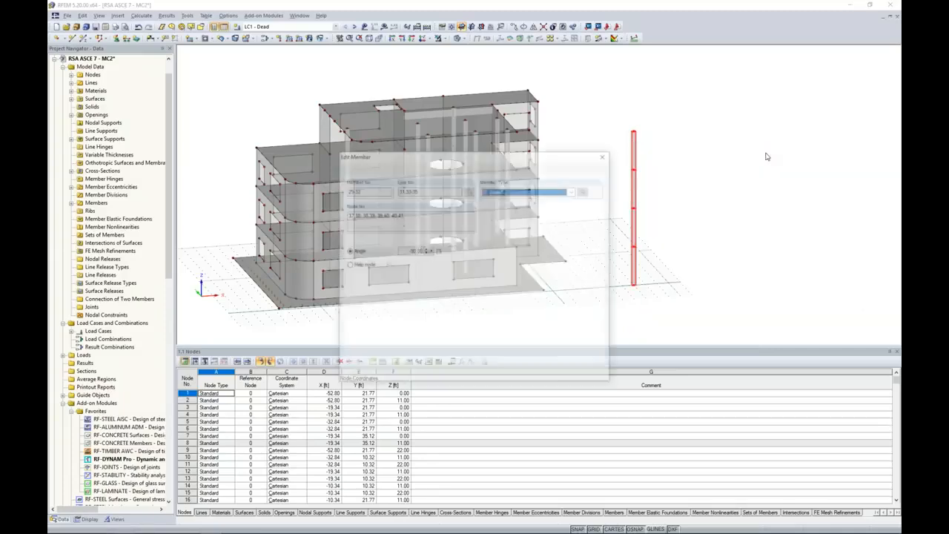
left_click_drag(565, 159, 485, 107)
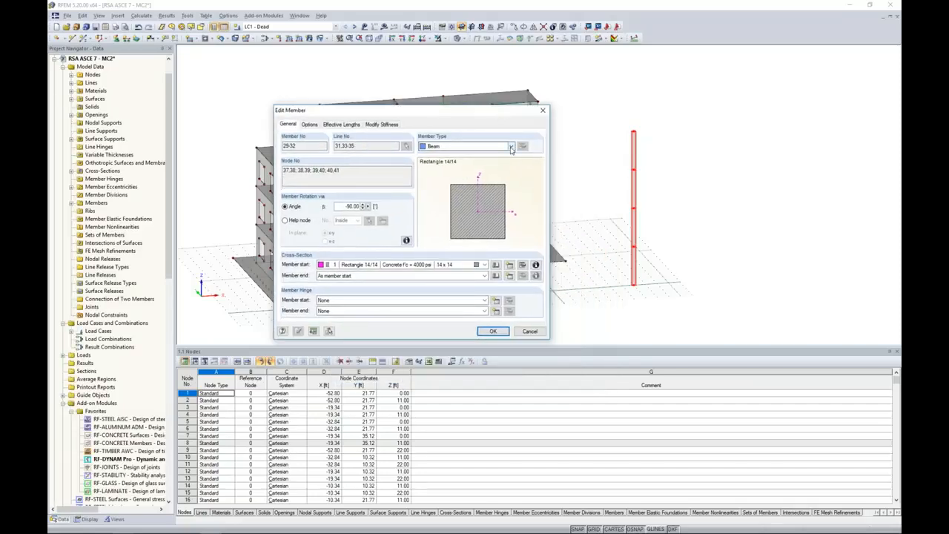
left_click(489, 146)
left_click(443, 226)
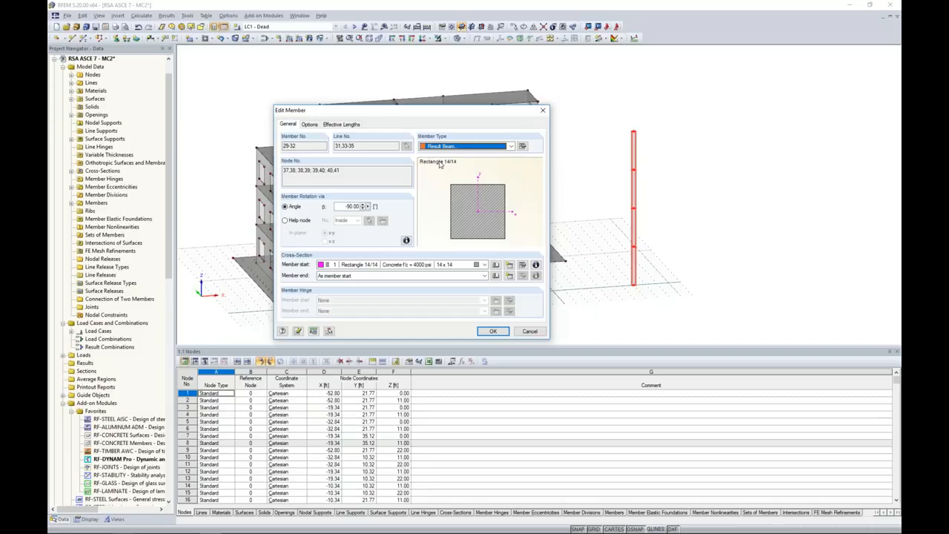
left_click_drag(441, 111, 384, 224)
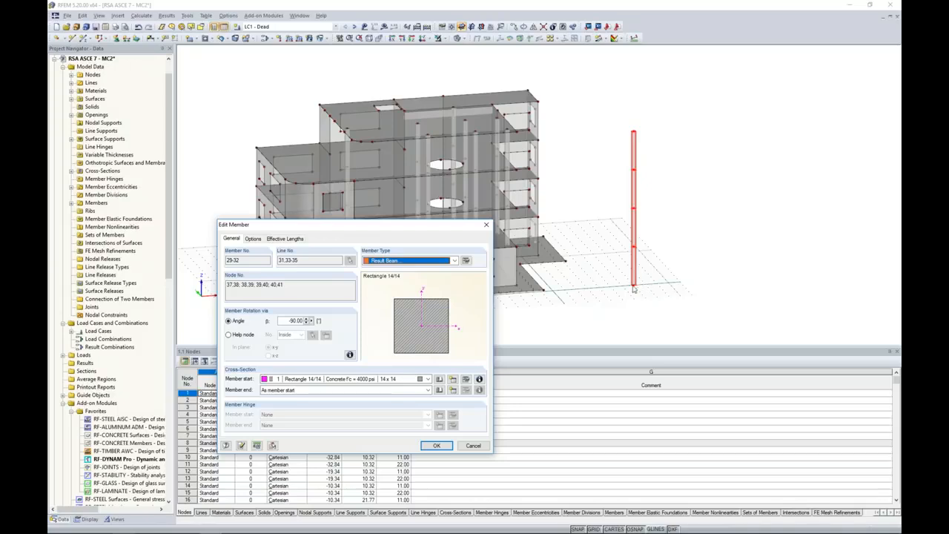
left_click_drag(449, 229, 501, 148)
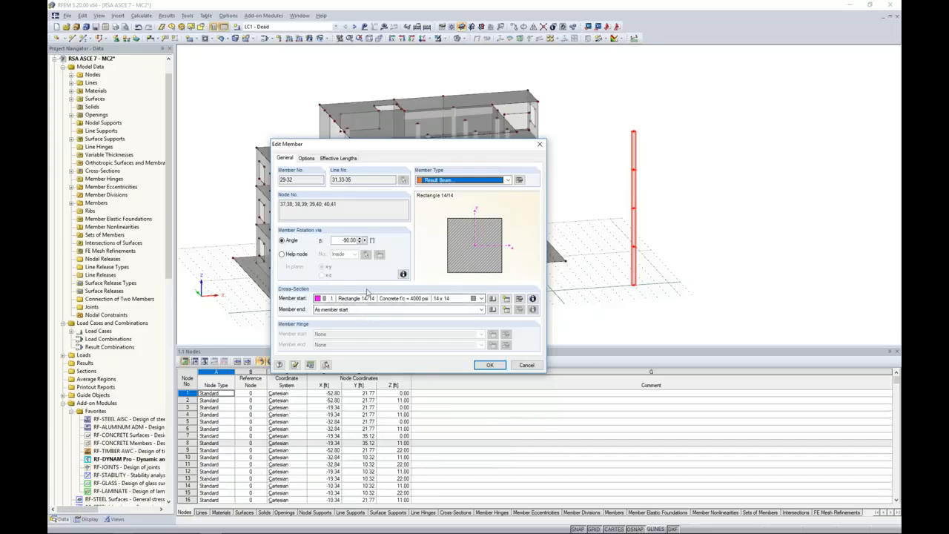
Set the result beam to integrate stresses and forces from listed including objects with all surfaces, solids and members, and apply the member changes
left_click(519, 180)
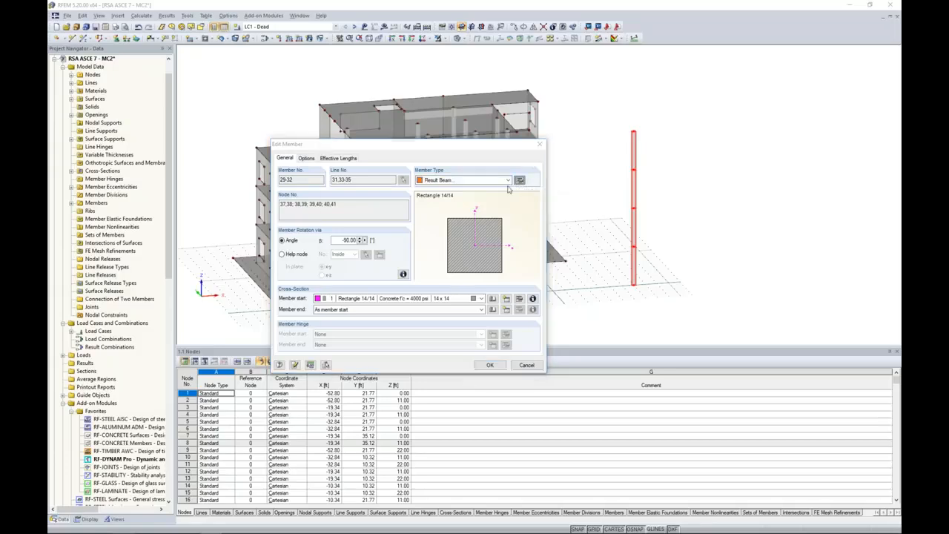
left_click_drag(523, 149, 452, 139)
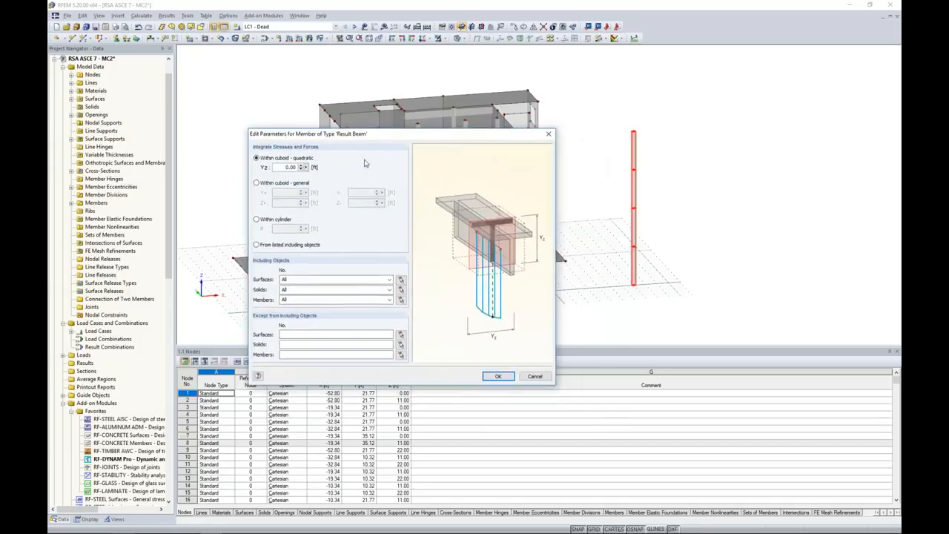
left_click(257, 246)
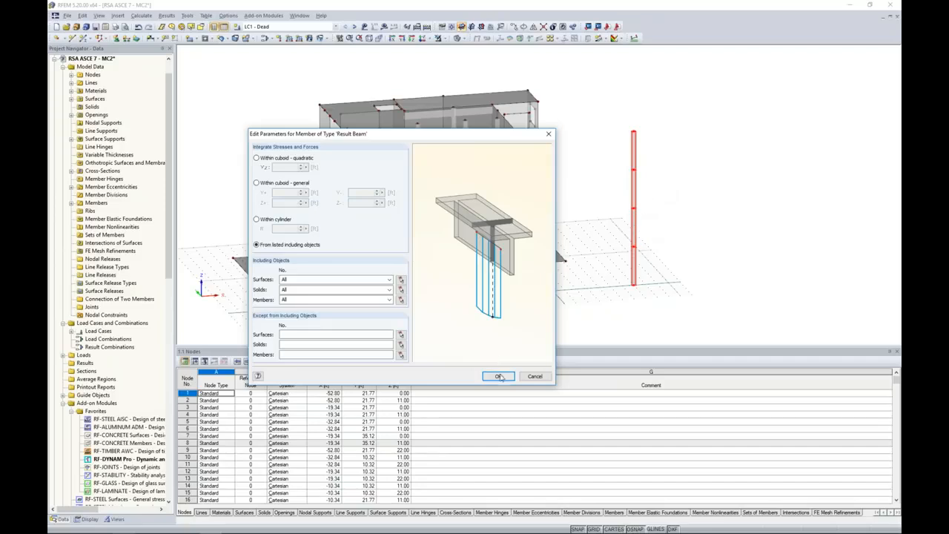
left_click(498, 376)
left_click(492, 366)
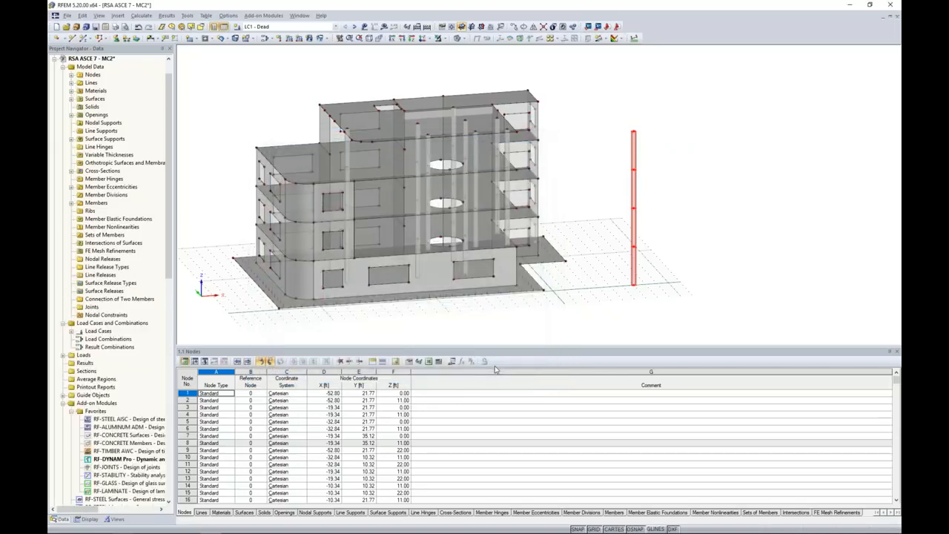
Select the RF-DYNAM Pro case, request its results and start the calculation
left_click(335, 27)
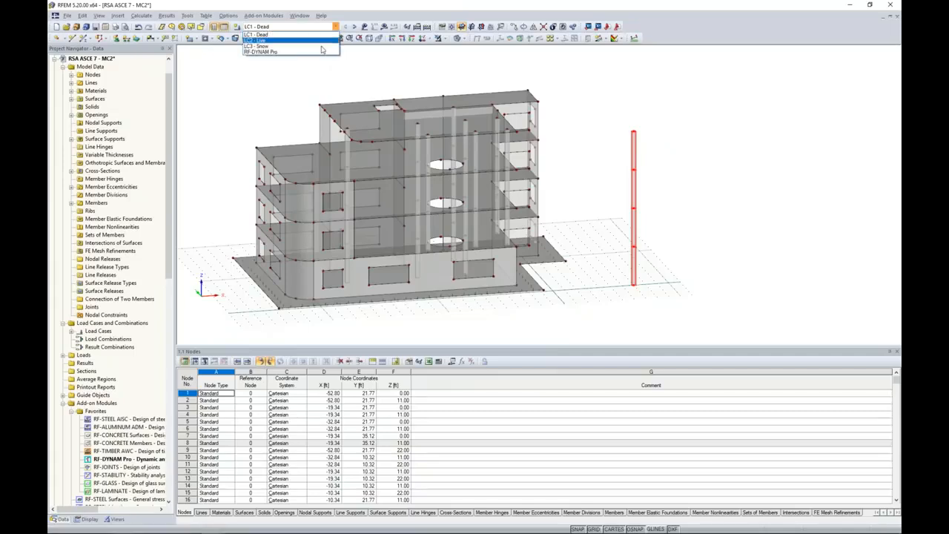
left_click(319, 56)
left_click(384, 26)
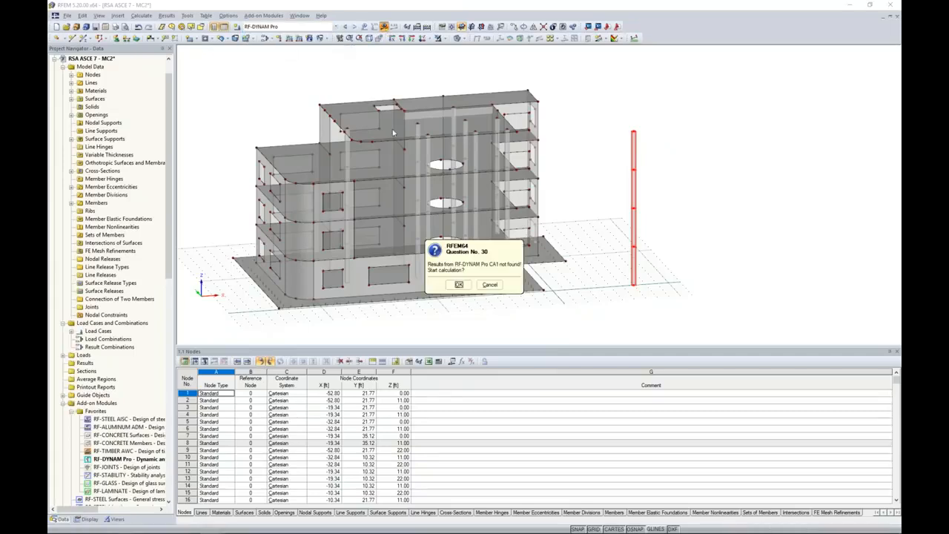
left_click(453, 294)
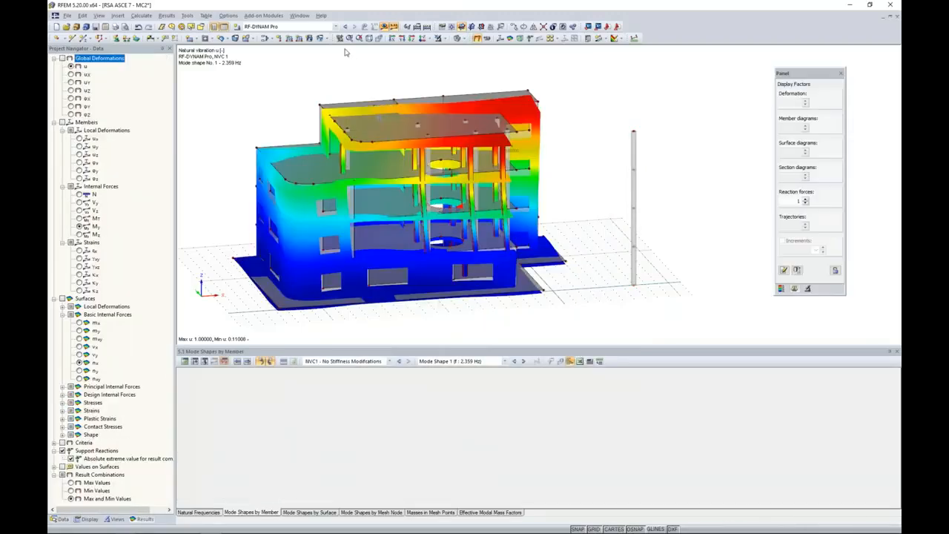
Show the member shear forces Vy for RC1 - DLC1 - Result Envelope - X
left_click(336, 28)
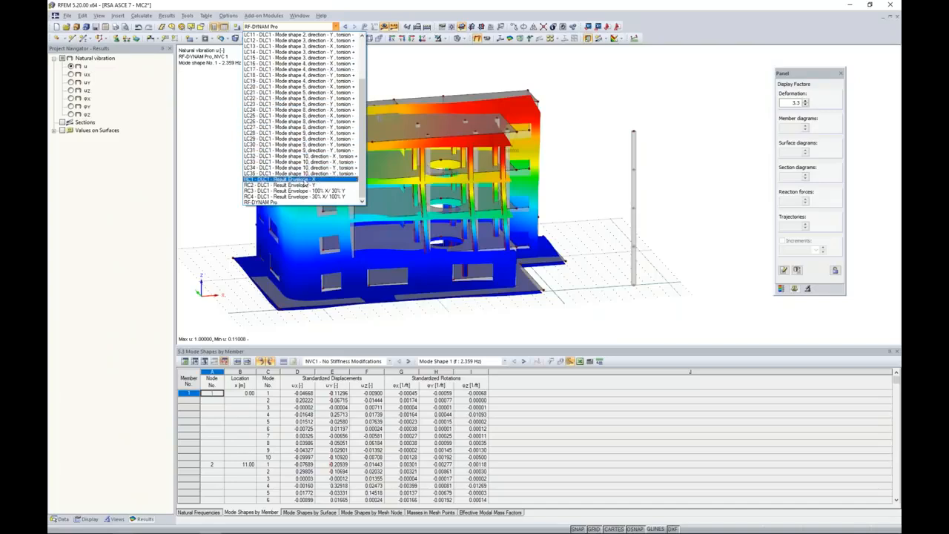
left_click(302, 180)
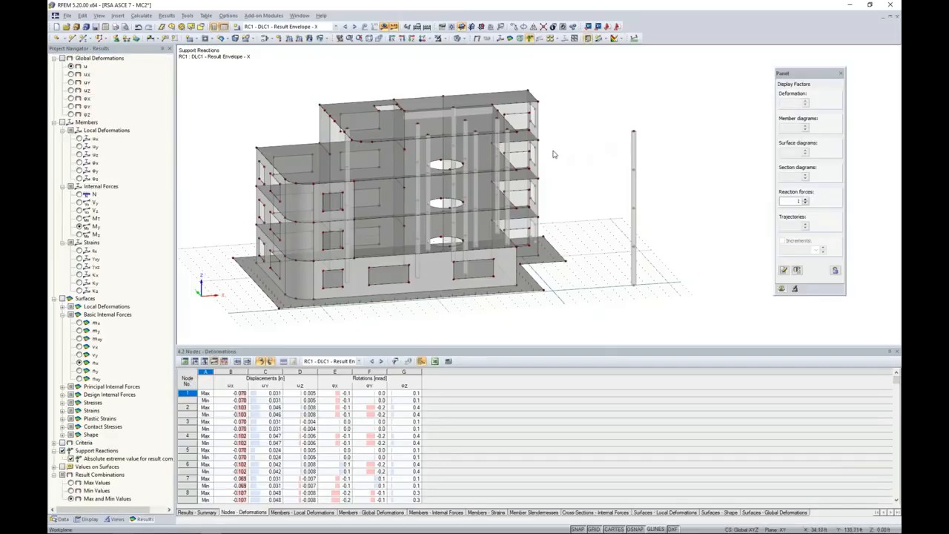
left_click(63, 122)
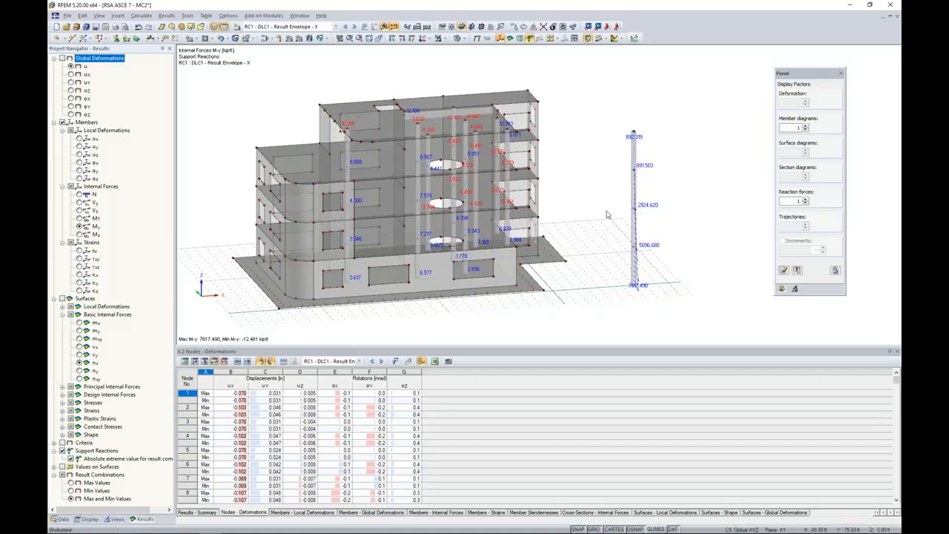
left_click(80, 202)
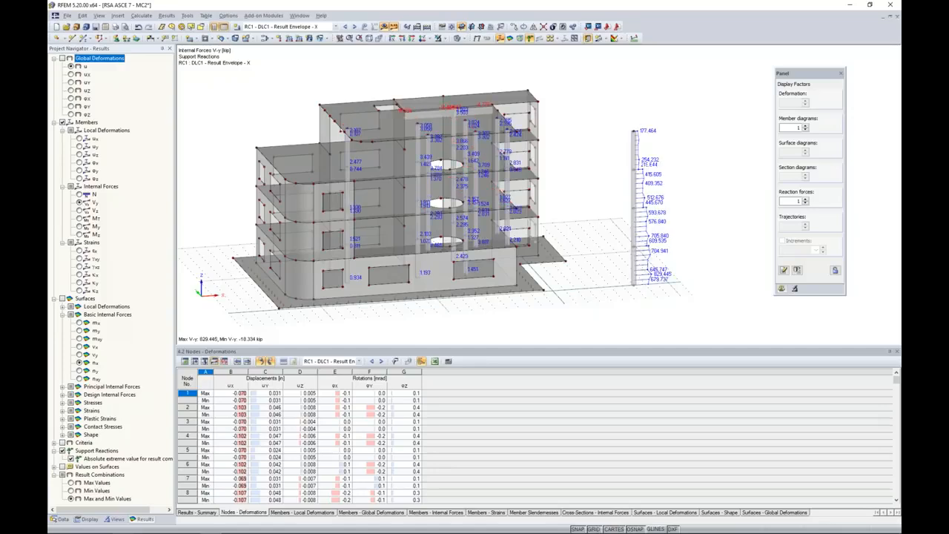
Enlarge the model view and examine the Vy shear diagram along the result beam from base to roof
middle_click_drag(228, 187, 264, 181)
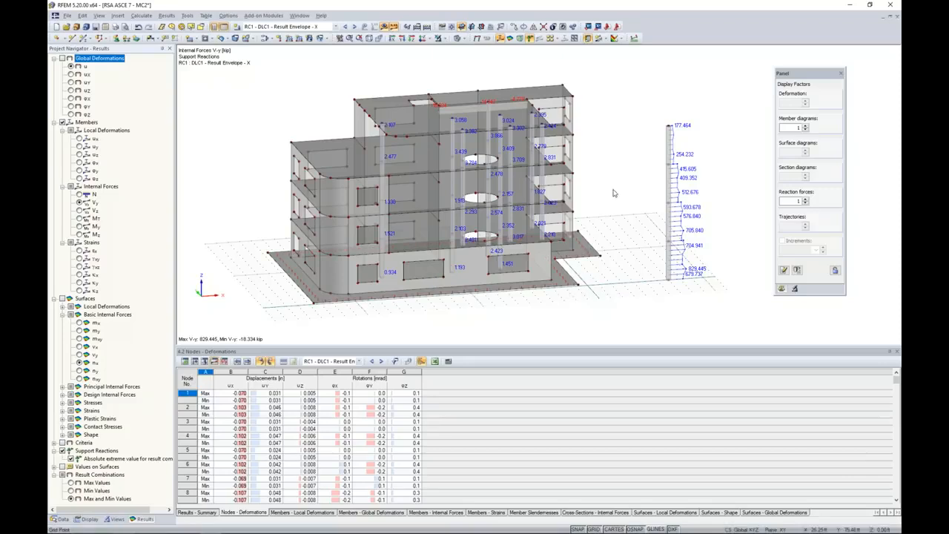
middle_click_drag(642, 285, 571, 291)
scroll(625, 279, "up", 5)
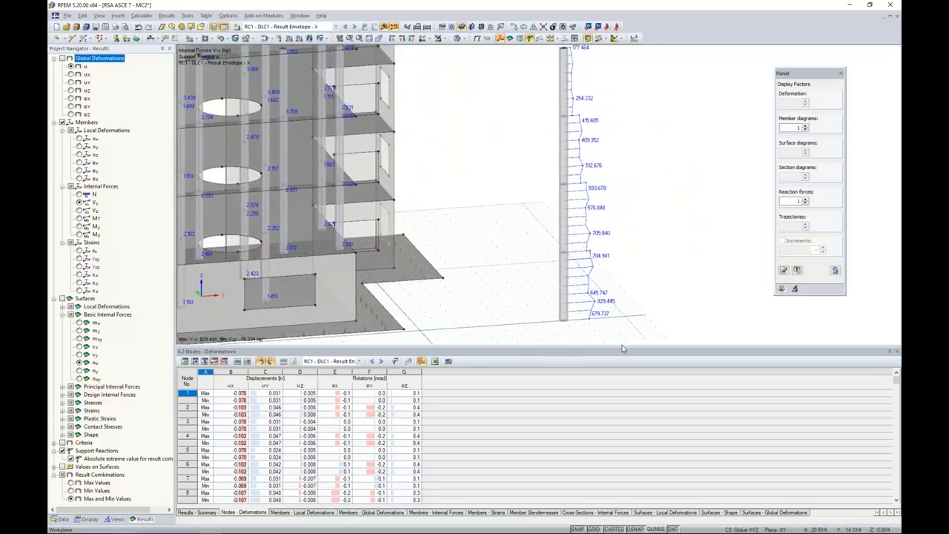
left_click_drag(623, 348, 630, 417)
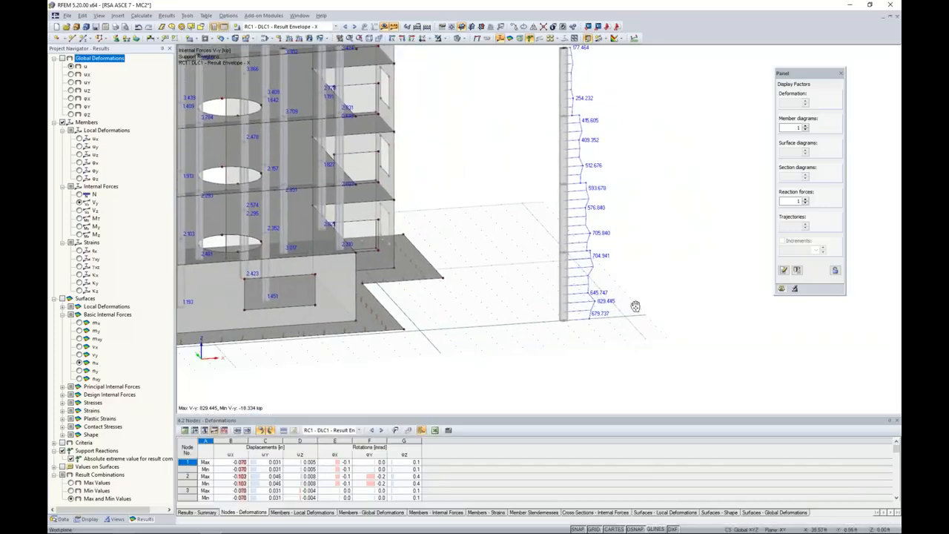
middle_click_drag(635, 307, 628, 352)
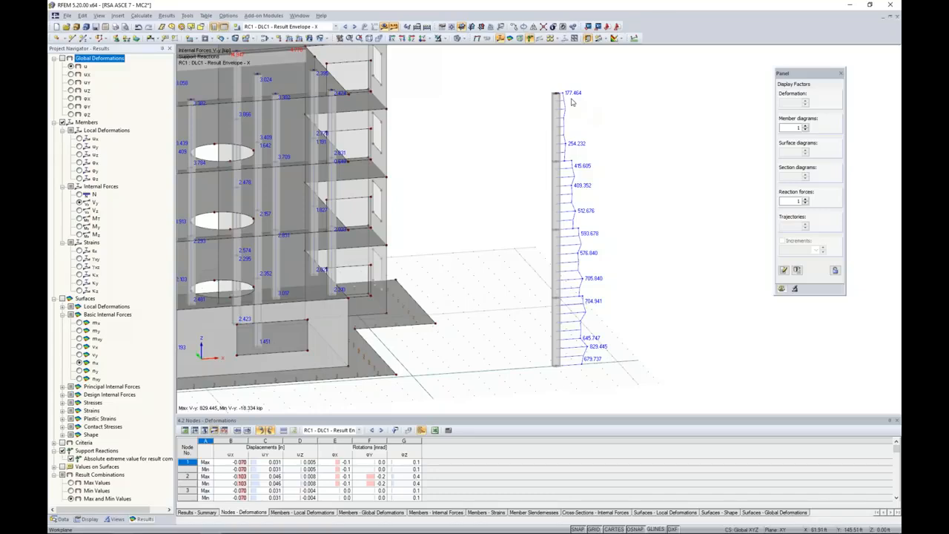
middle_click_drag(496, 131, 536, 164)
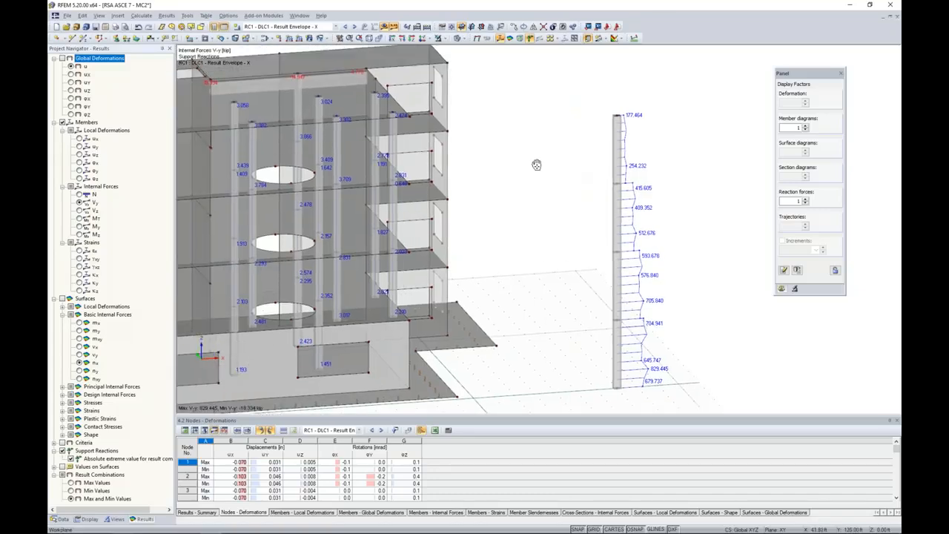
scroll(551, 188, "down", 2)
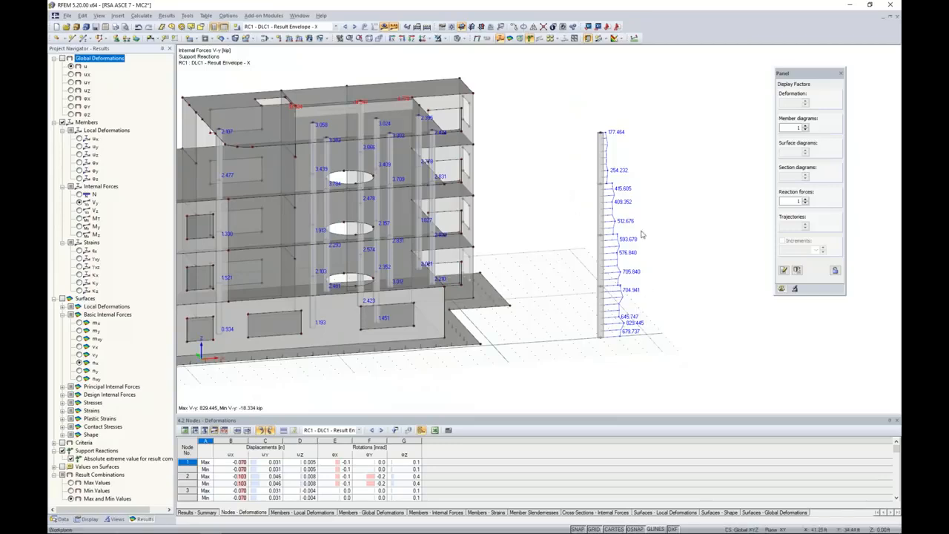
Switch to the PowerPoint slide show and advance to the Base Shear Considerations slide
key("super+Tab")
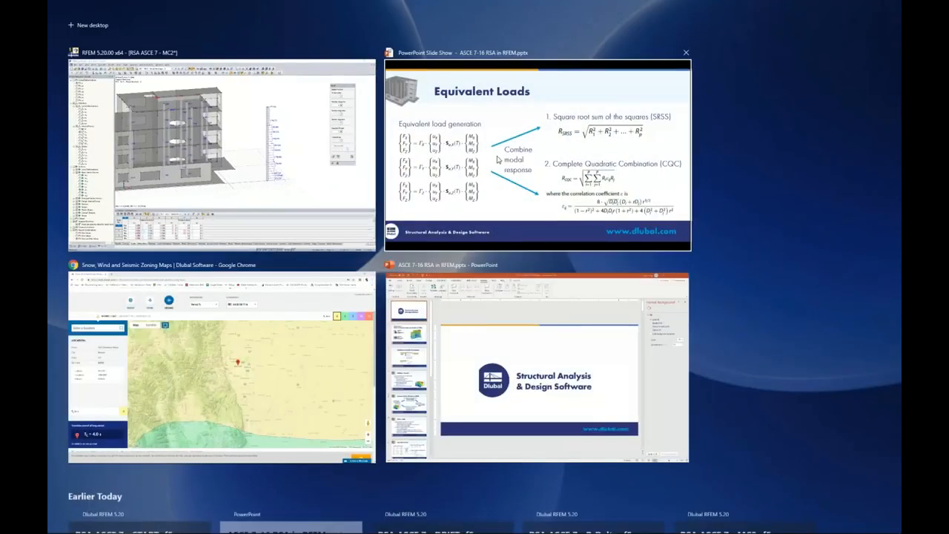
left_click(503, 252)
key("Right")
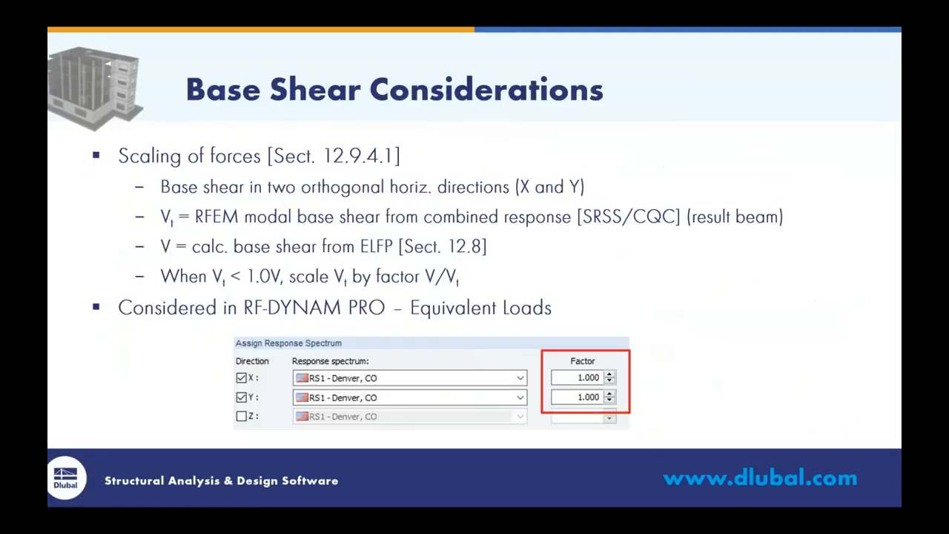
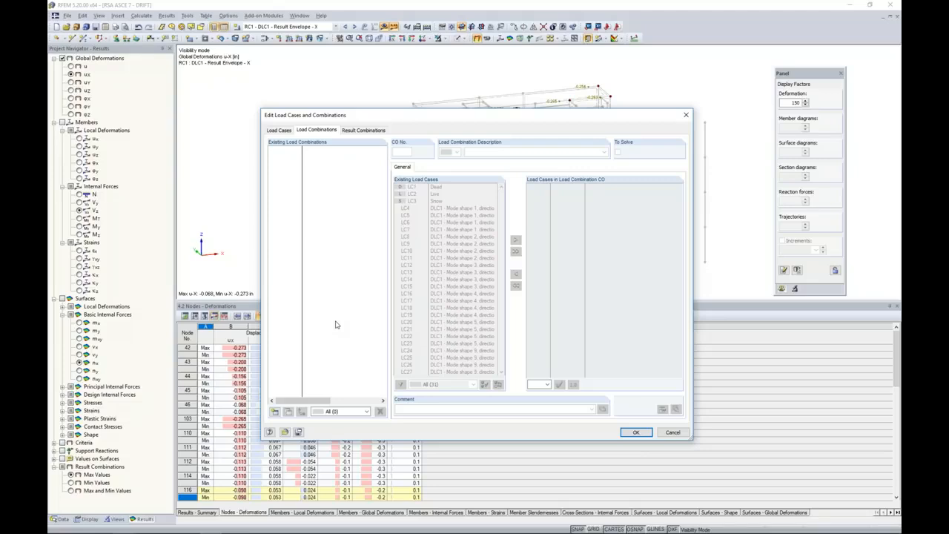
Create a new load combination containing the load cases LC1 Dead, LC2 Live and LC3 Snow
left_click(275, 411)
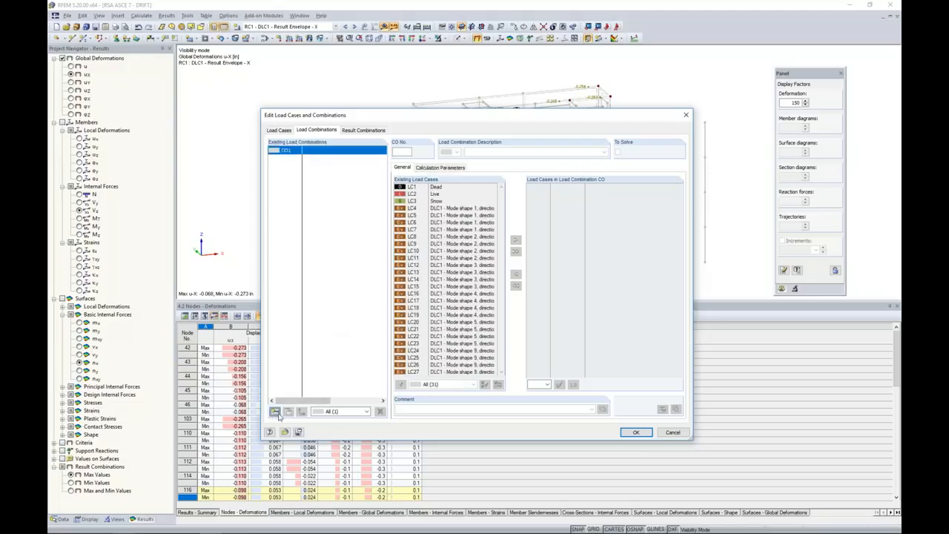
double_click(435, 188)
double_click(435, 195)
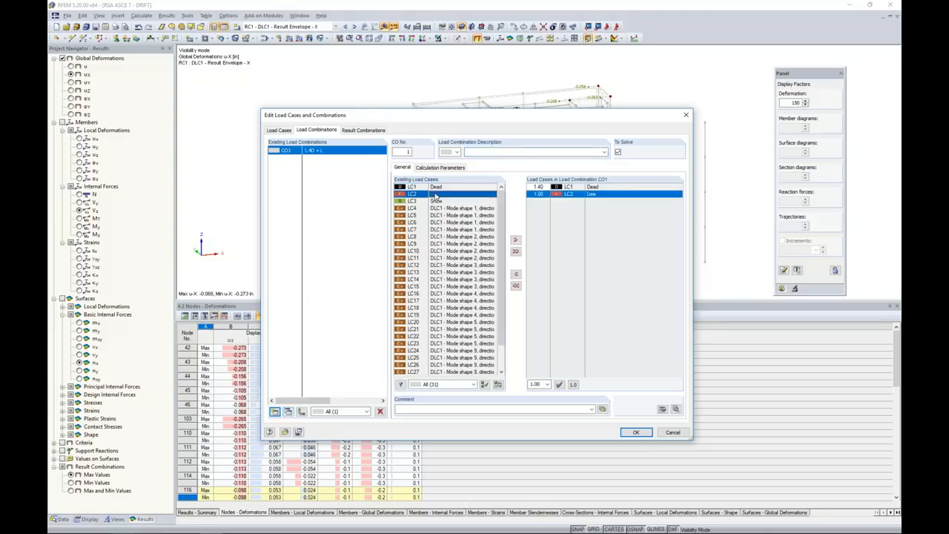
double_click(435, 201)
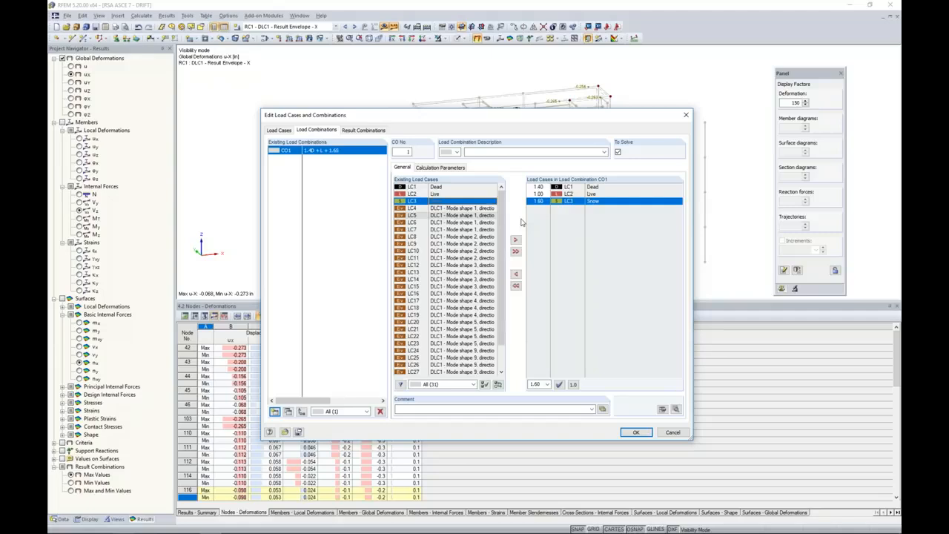
Set the combination factors to 1.20 for Dead and 0.20 for Snow, and accept the load combination
left_click(546, 187)
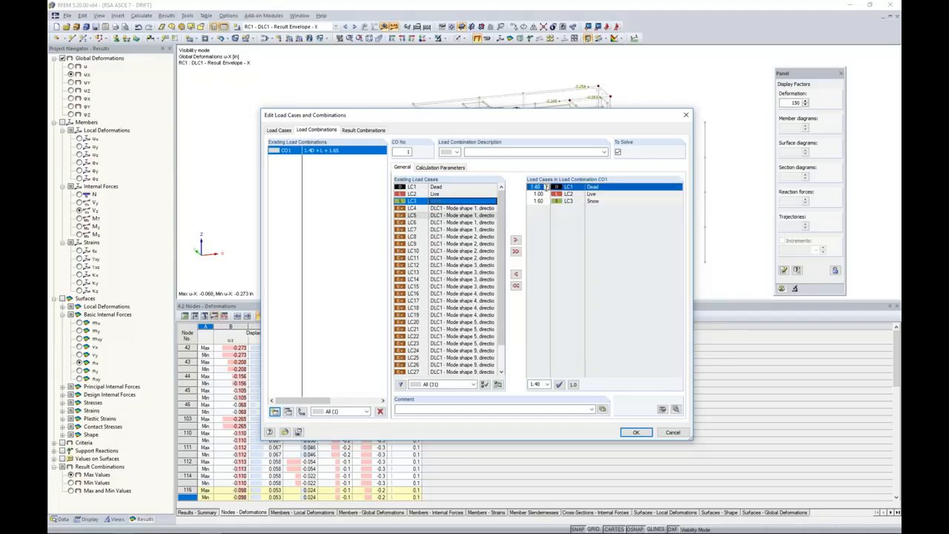
left_click(546, 186)
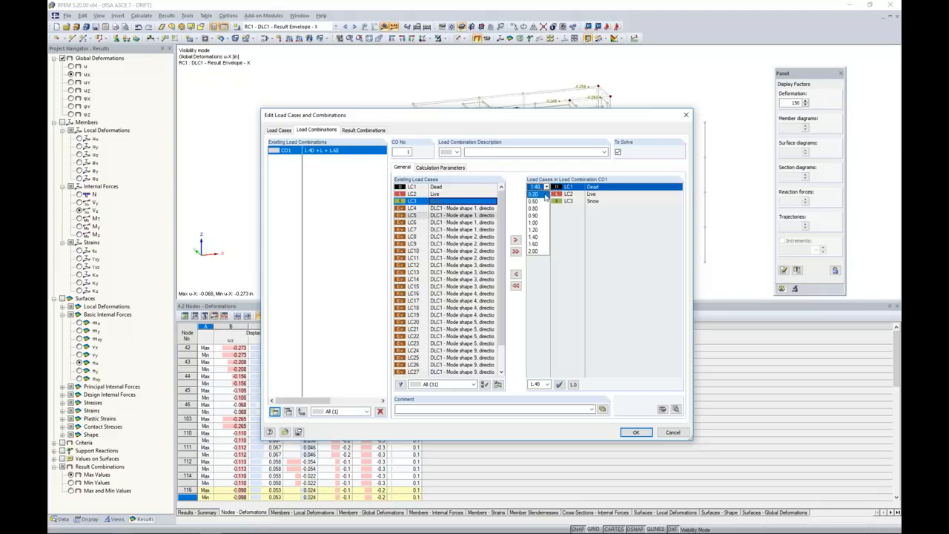
left_click(540, 231)
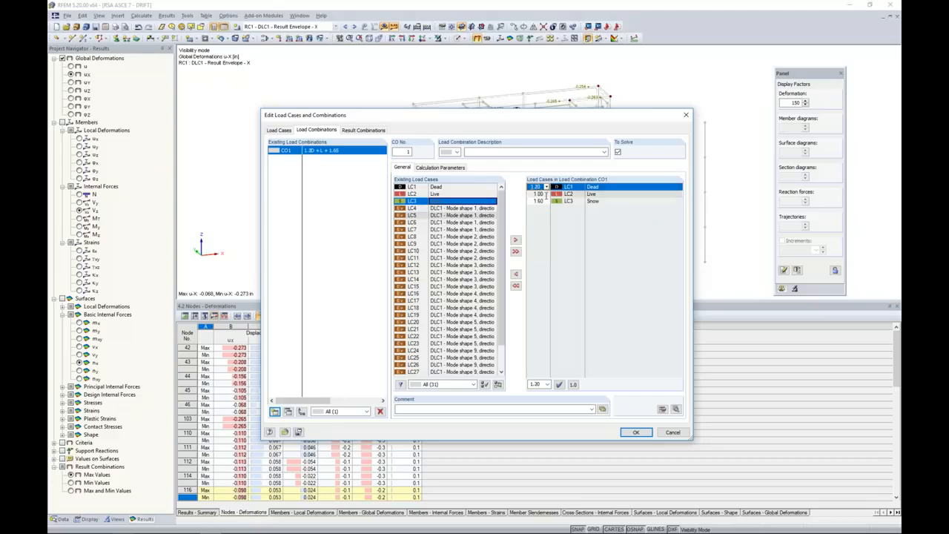
left_click(539, 201)
left_click(546, 201)
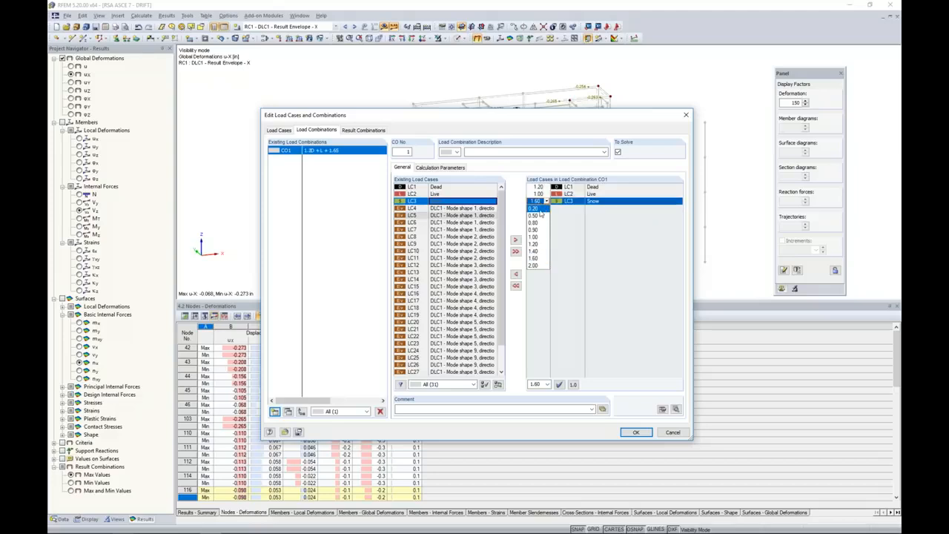
left_click(539, 210)
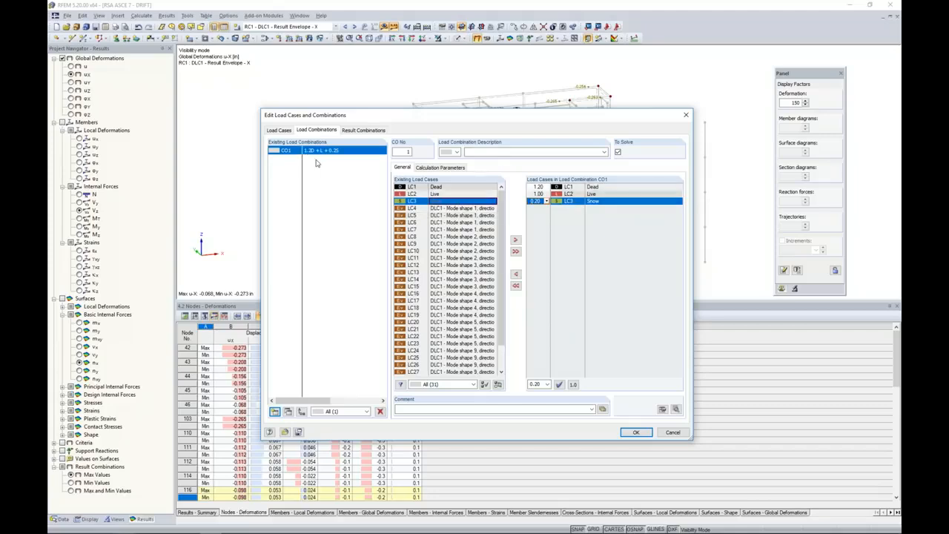
left_click(627, 433)
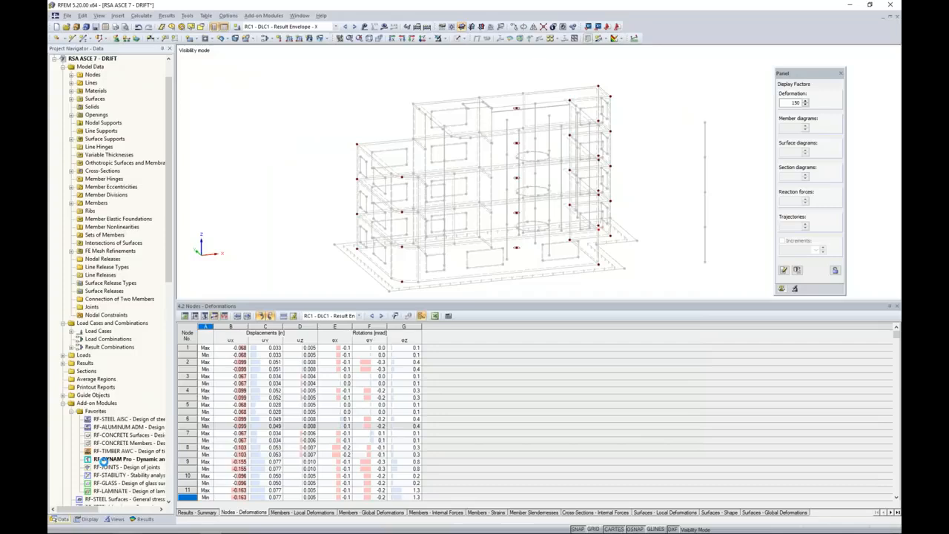
Open the RF-DYNAM Pro input data and describe natural vibration case NVC1 as "No Stiffness Mod."
double_click(112, 461)
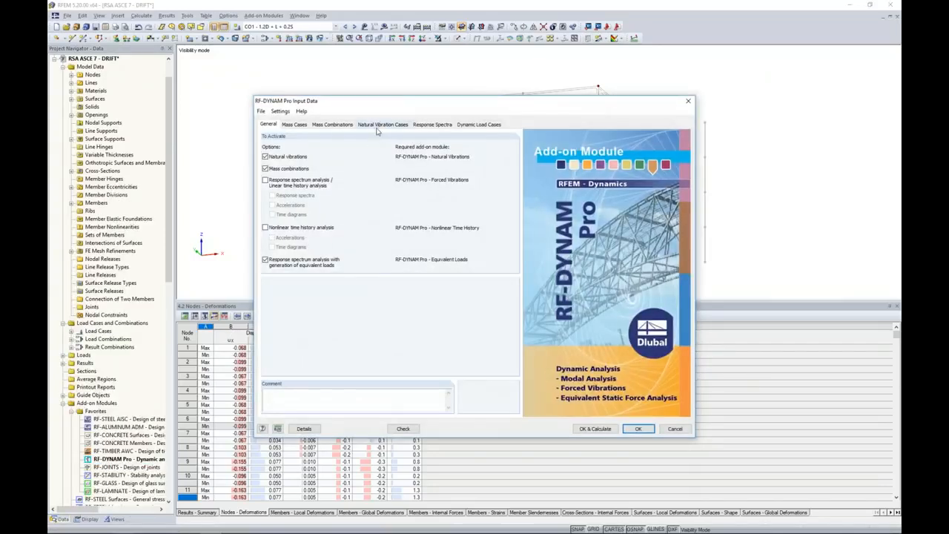
left_click(377, 124)
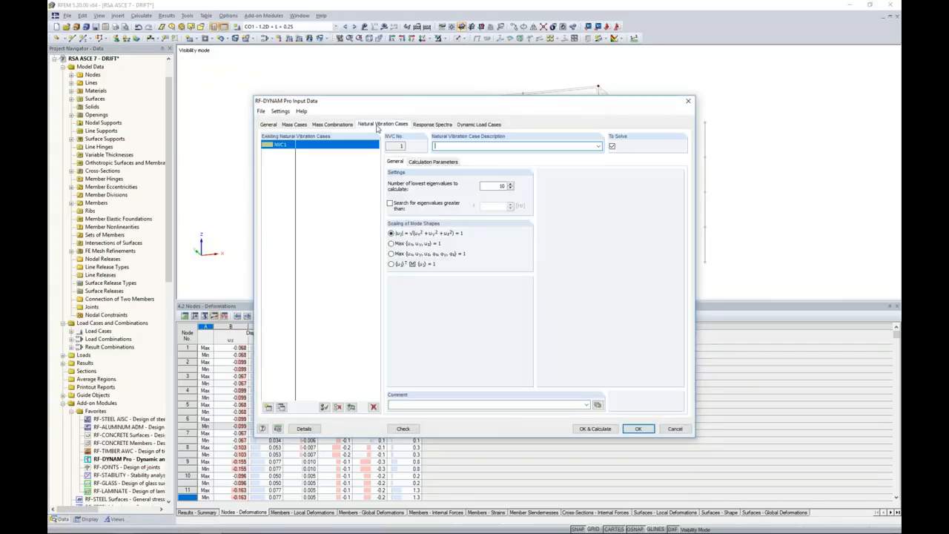
left_click(425, 162)
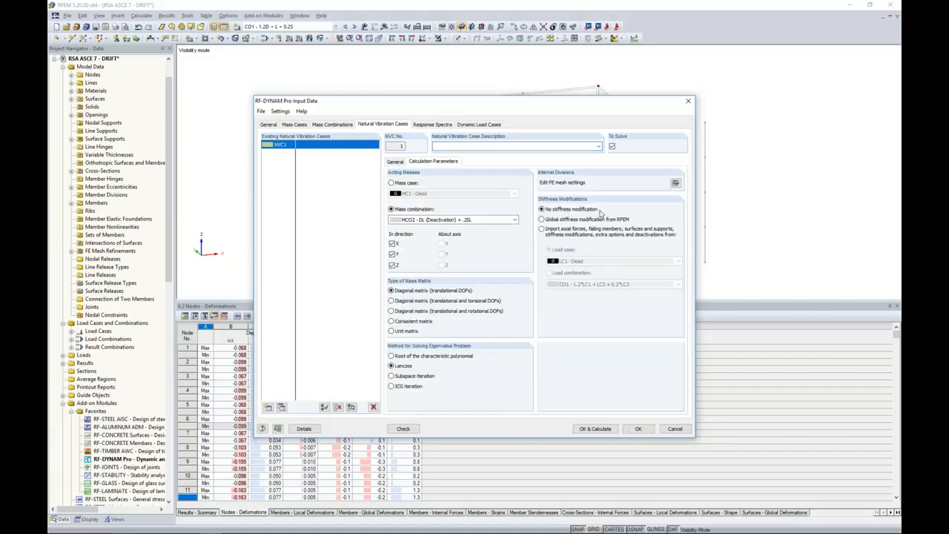
left_click(481, 147)
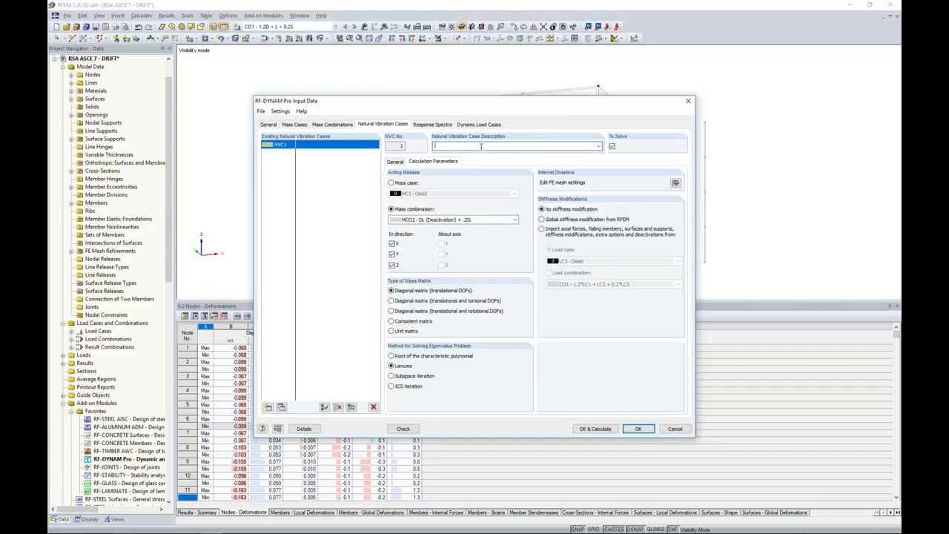
type("No Stiffness Mod.")
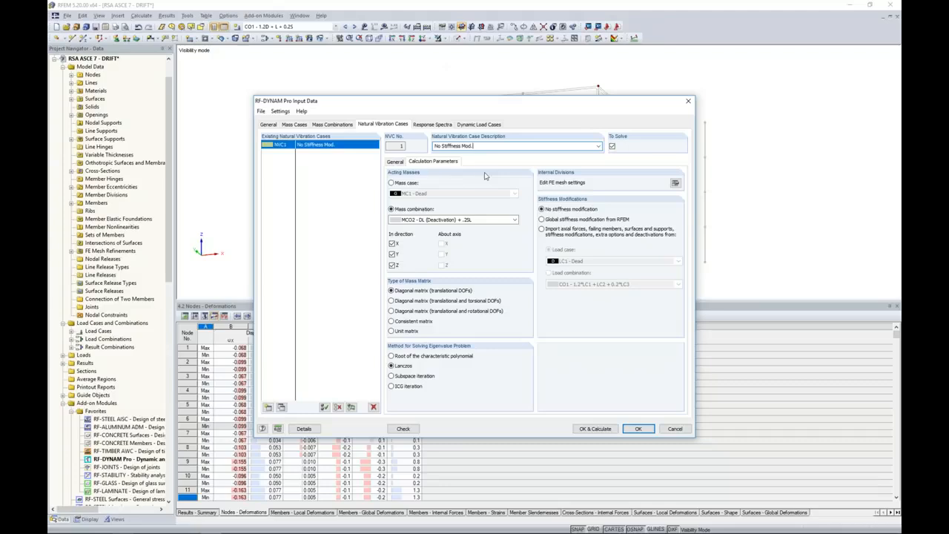
Copy natural vibration case NVC1 and change the copy's description to "Geometric Stiffness Mod."
left_click(282, 407)
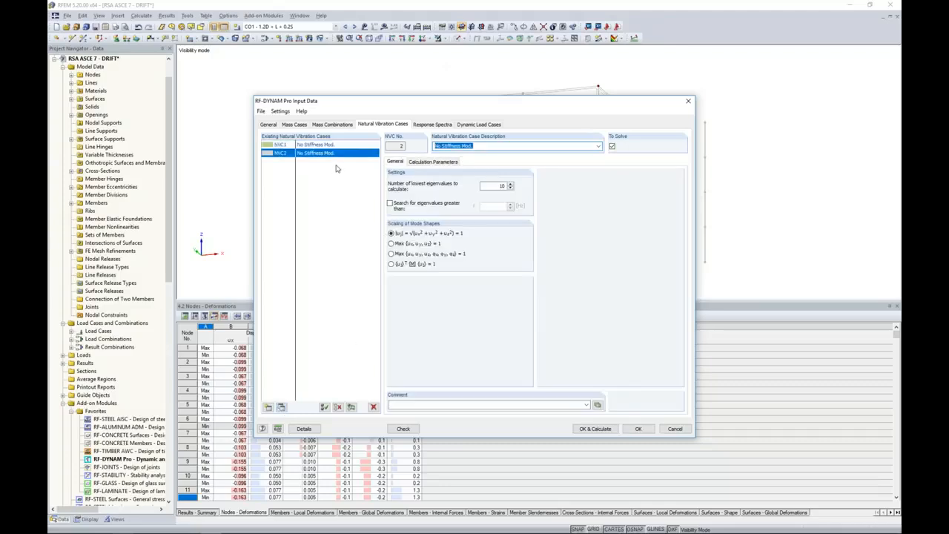
left_click(437, 145)
type("Geometric")
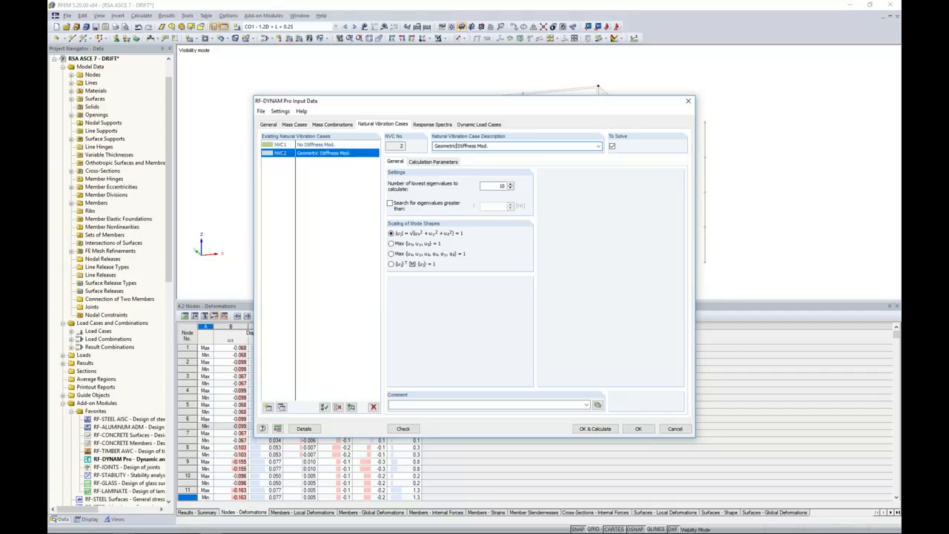
Set NVC2's stiffness modifications to import axial forces and related effects from load combination CO1 - 1.2*LC1 + LC2 + 0.2*LC3
left_click(417, 162)
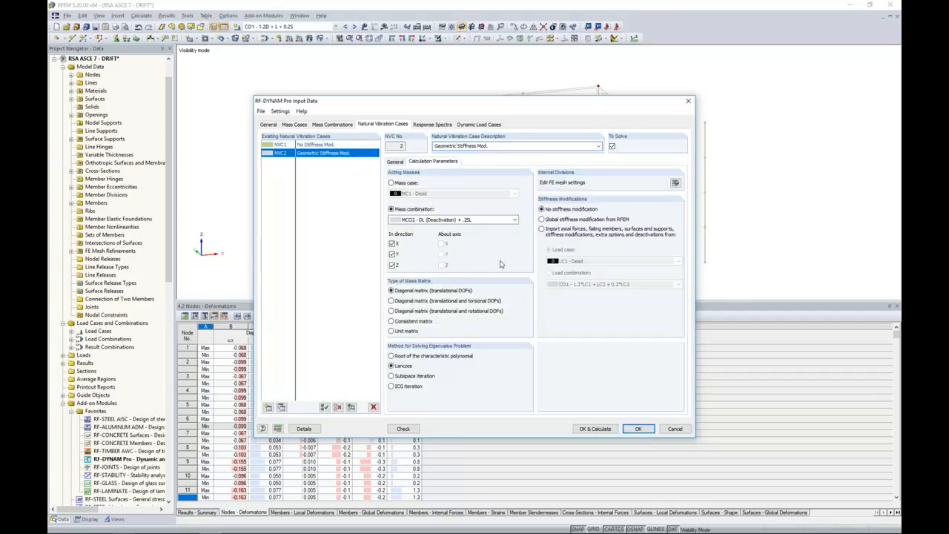
left_click(542, 229)
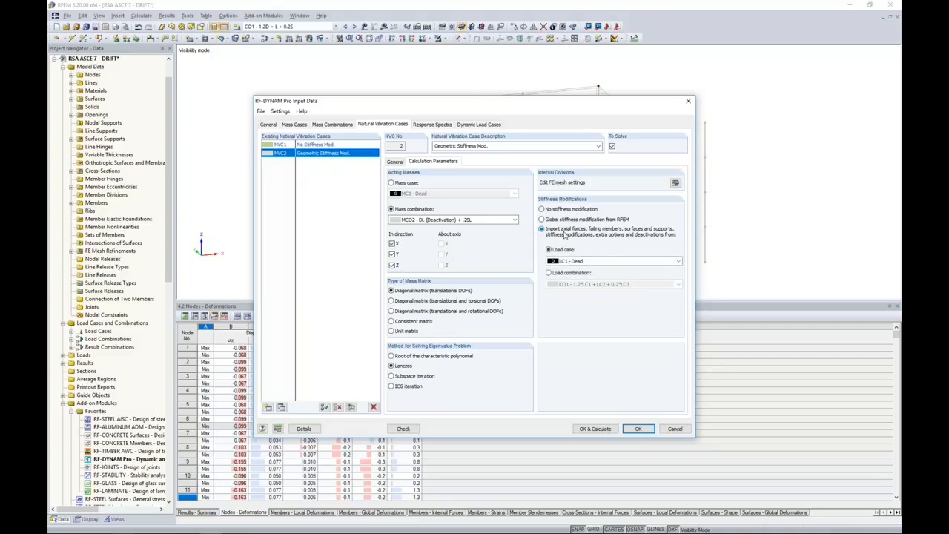
left_click(549, 273)
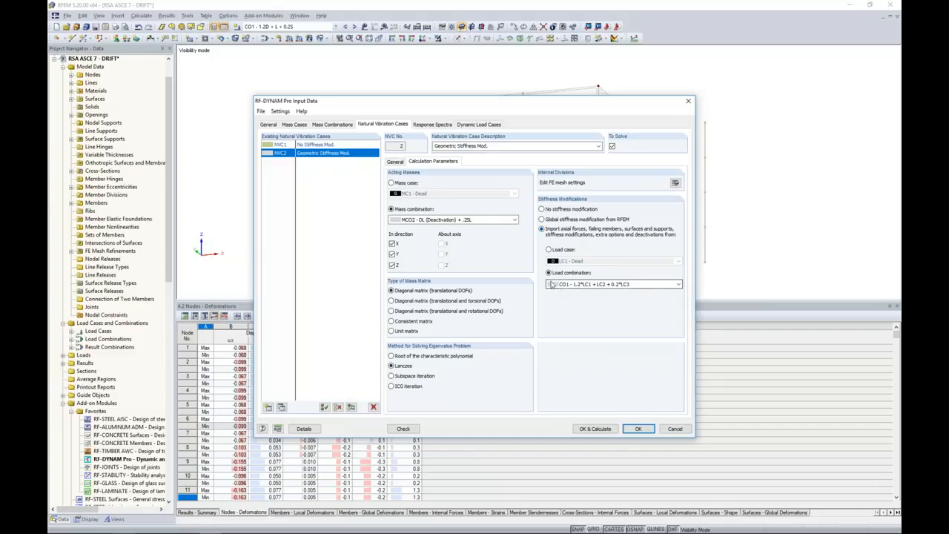
Describe dynamic load case DLC1 as "No P-Delta", copy it, and describe the copy as "P-Delta"
left_click(467, 124)
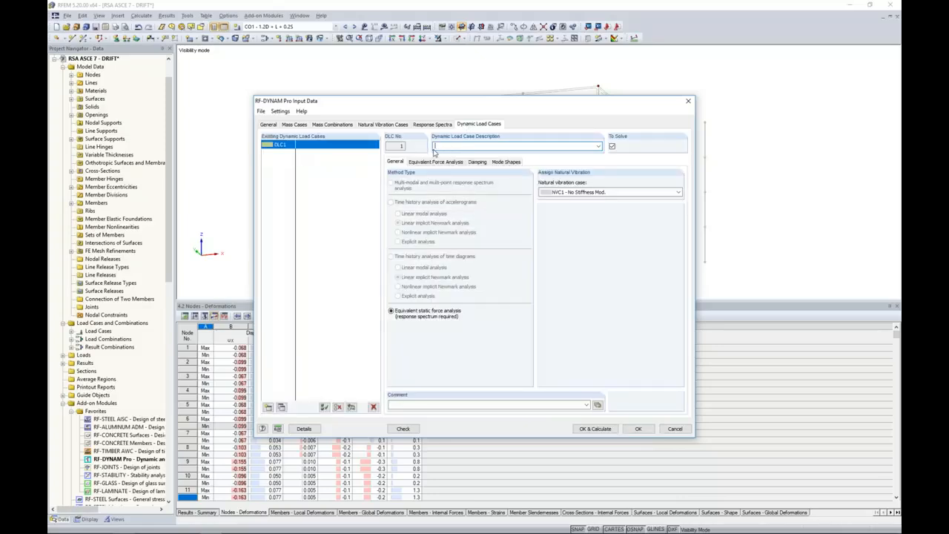
type("No P-Delta")
left_click(282, 407)
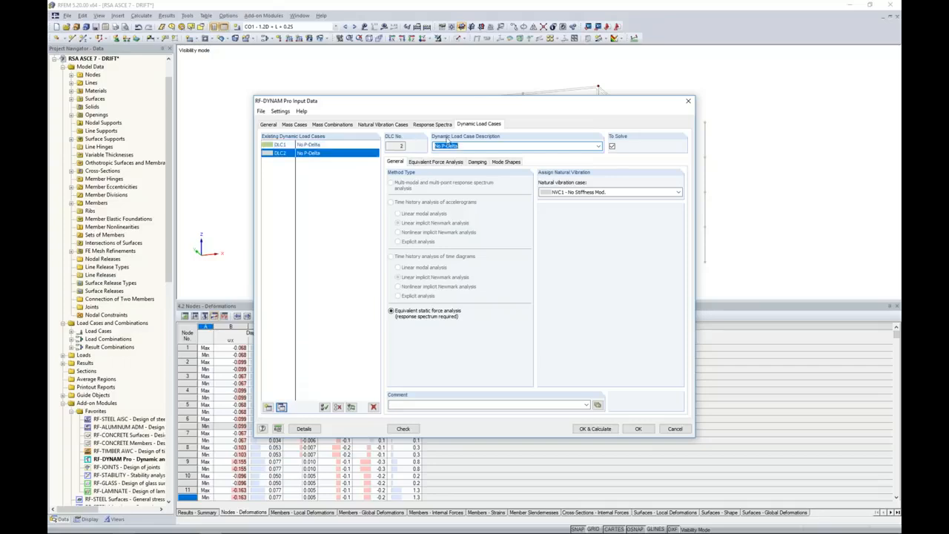
left_click_drag(443, 146, 430, 145)
key("Delete")
Assign natural vibration case NVC2 - Geometric Stiffness Mod. to DLC2, check its equivalent force settings, and accept the input data
left_click(571, 192)
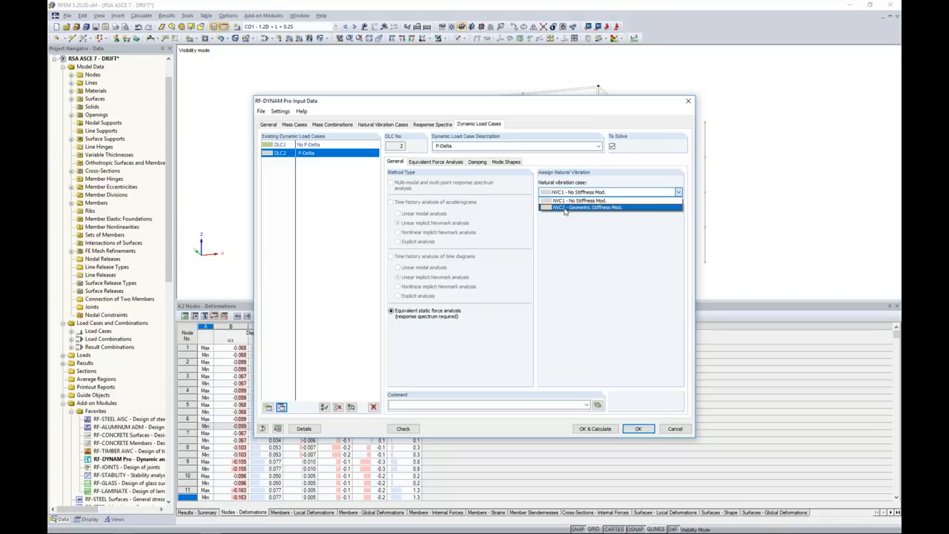
left_click(565, 208)
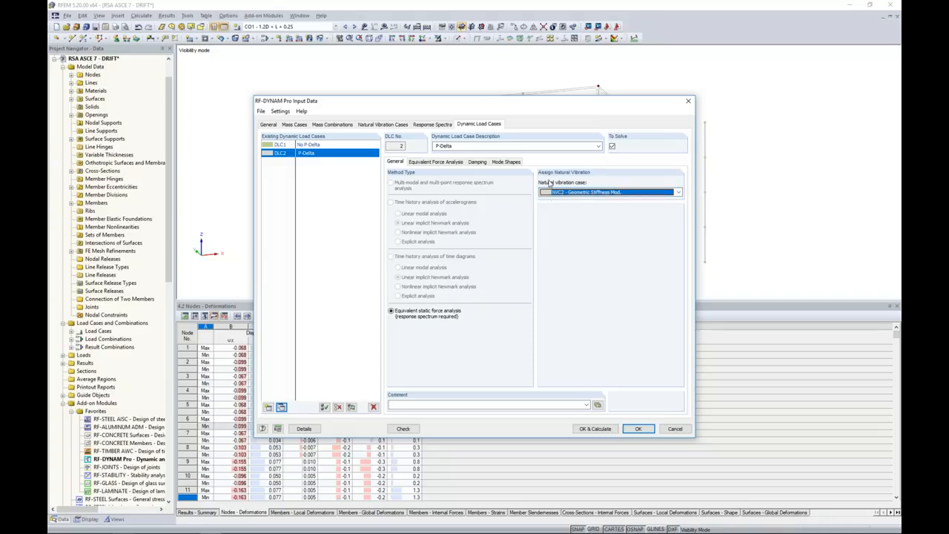
left_click(451, 162)
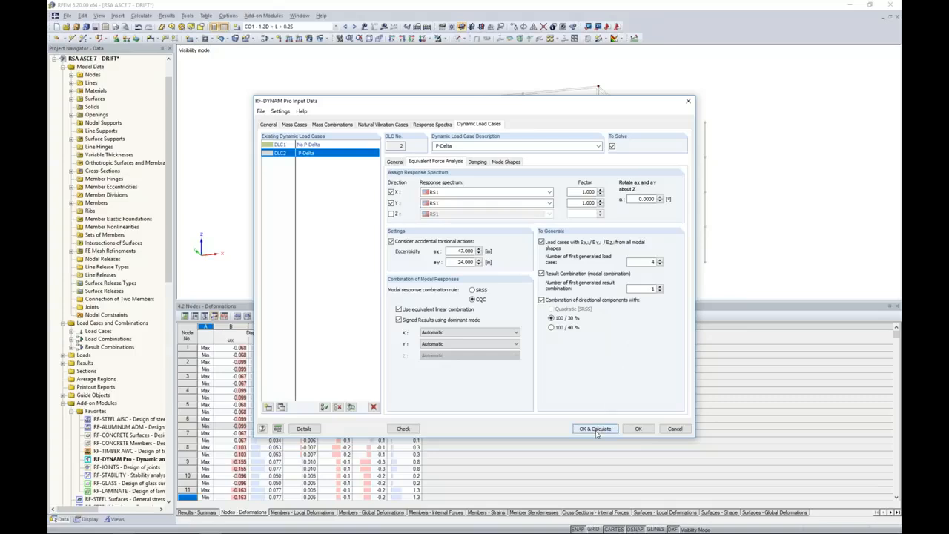
left_click(635, 430)
Switch to the RSA ASCE 7 - P-Delta model and review the calculation parameters of the DLC1 load cases LC4 to LC31
left_click(303, 16)
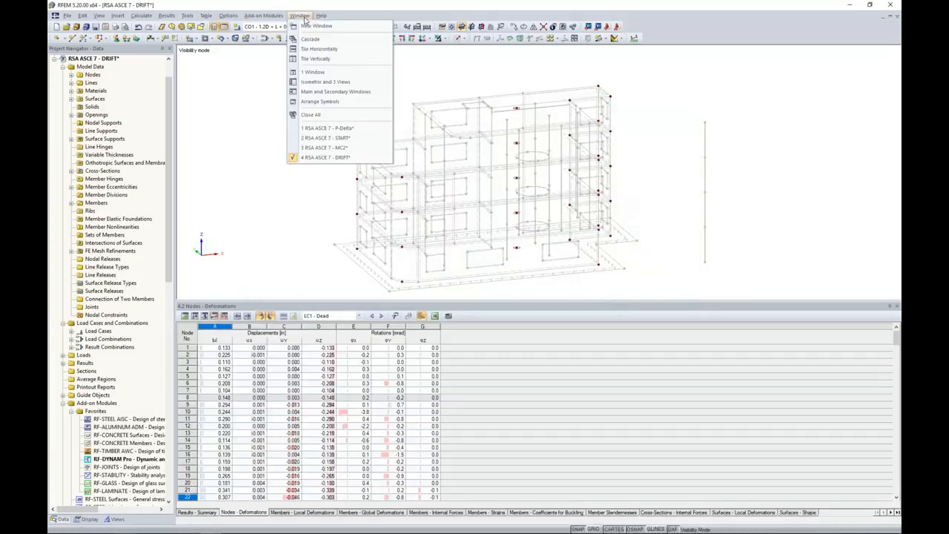
left_click(326, 131)
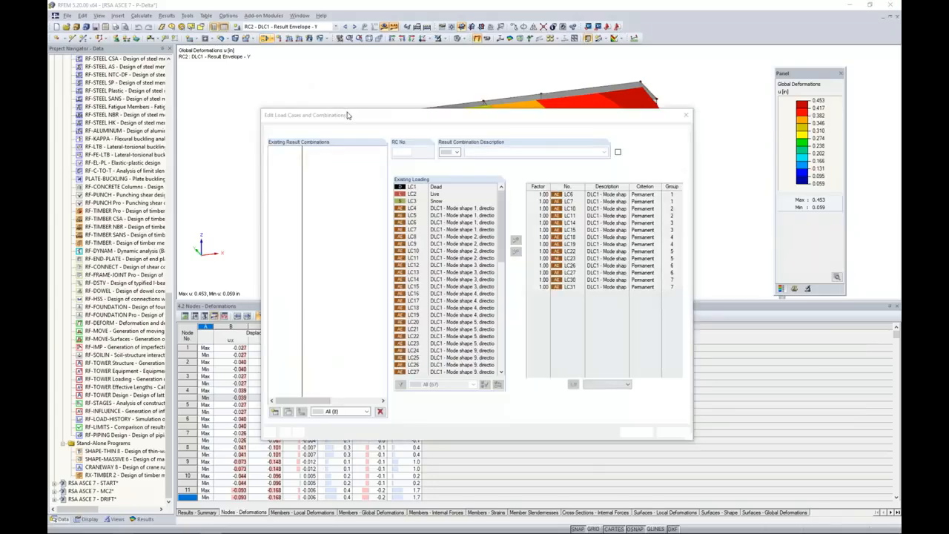
left_click(279, 131)
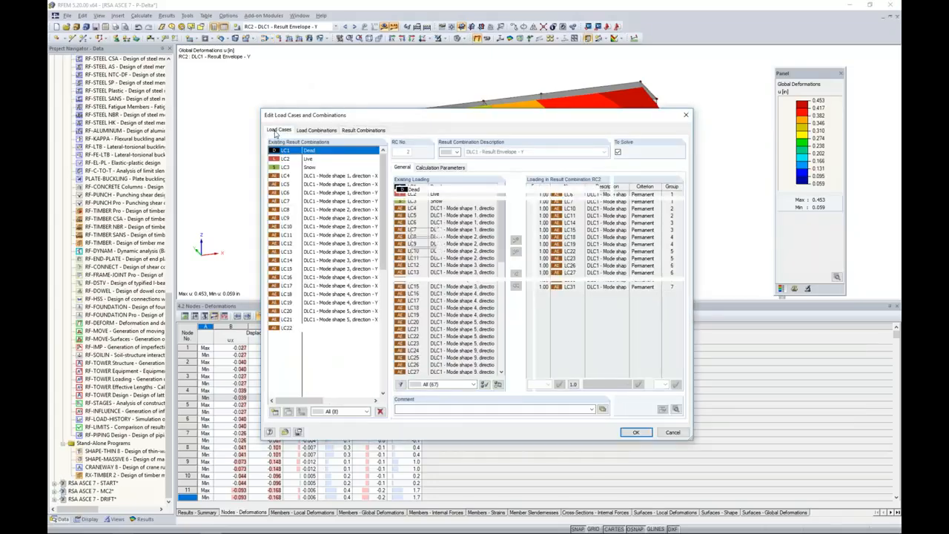
mouse_move(387, 180)
left_mouse_down()
mouse_move(380, 285)
mouse_move(395, 199)
mouse_move(384, 167)
left_mouse_up()
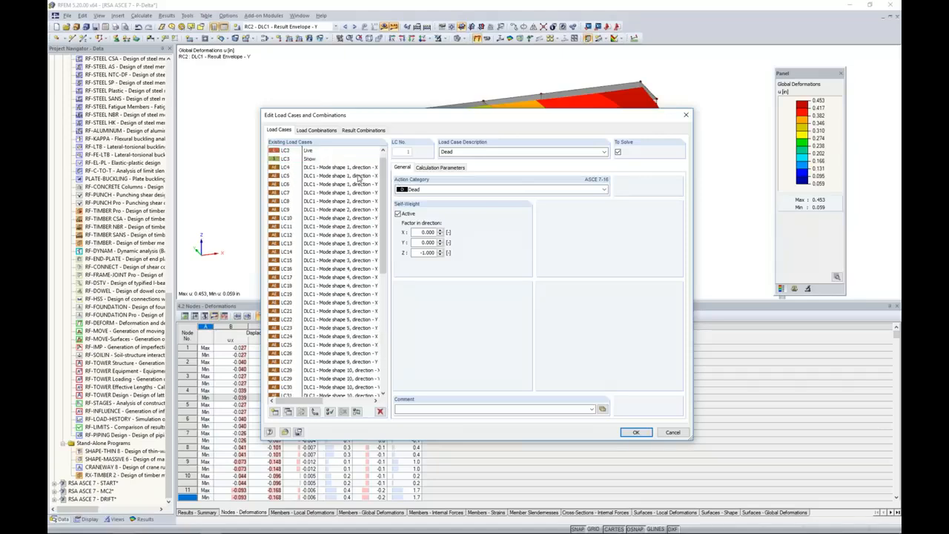
left_click(354, 168)
left_click_drag(381, 208, 381, 246)
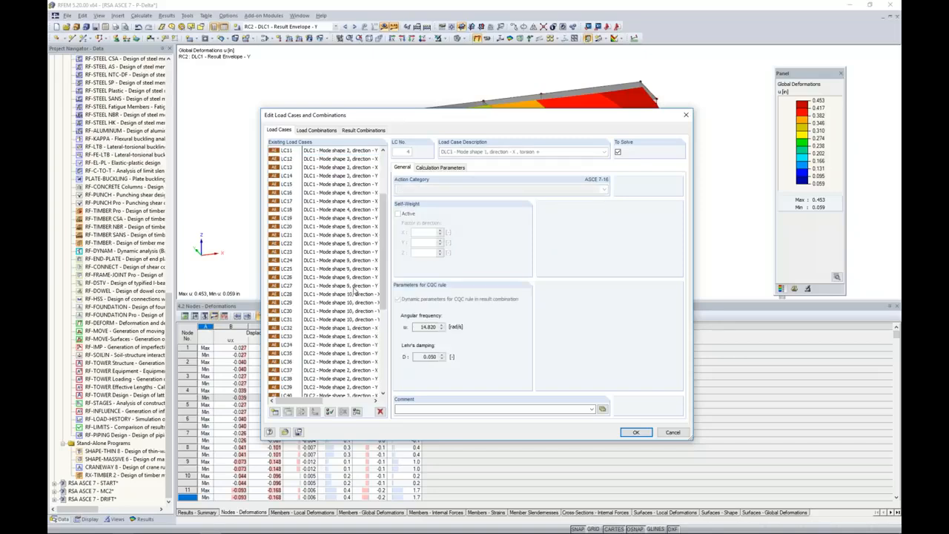
left_click(333, 324, "shift")
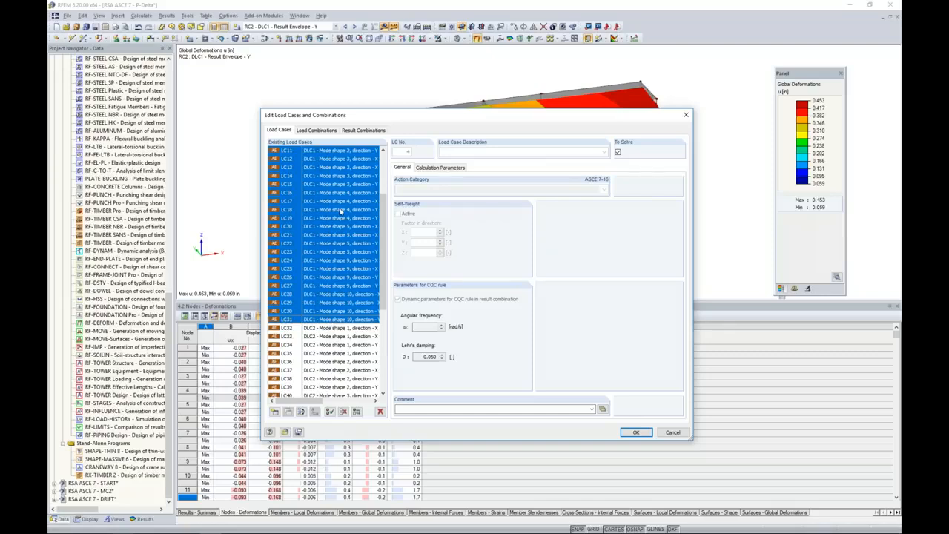
left_click(424, 169)
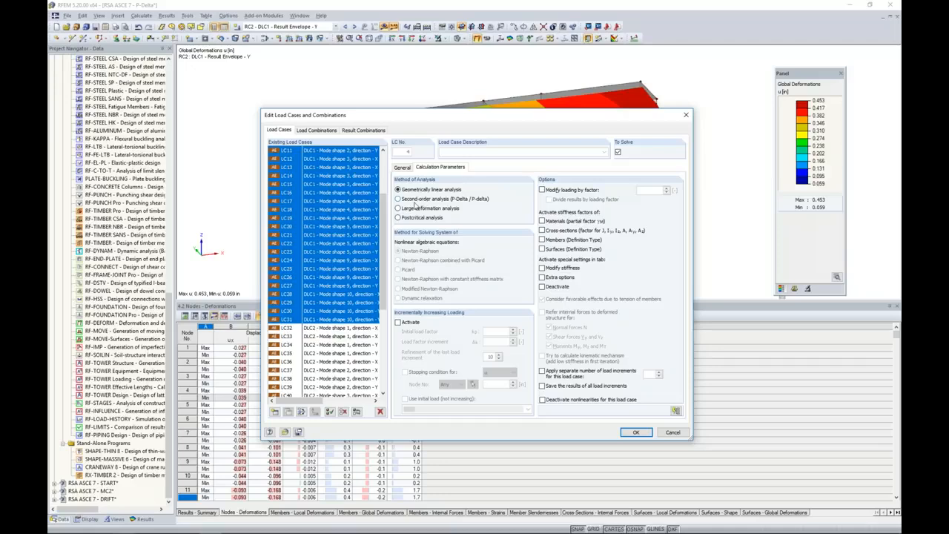
Review the calculation parameters and extra options of the DLC2 load cases LC32 to LC59
left_click_drag(383, 220, 382, 274)
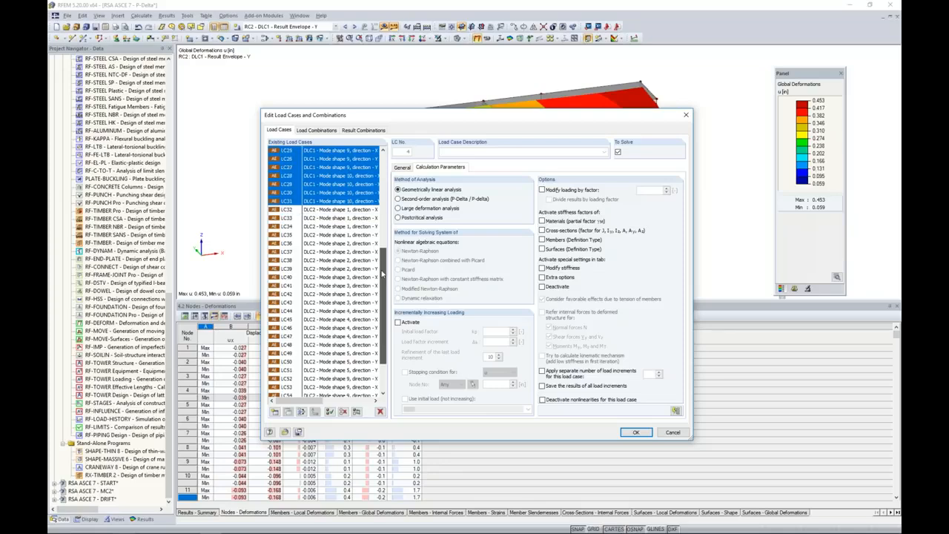
left_click(357, 217)
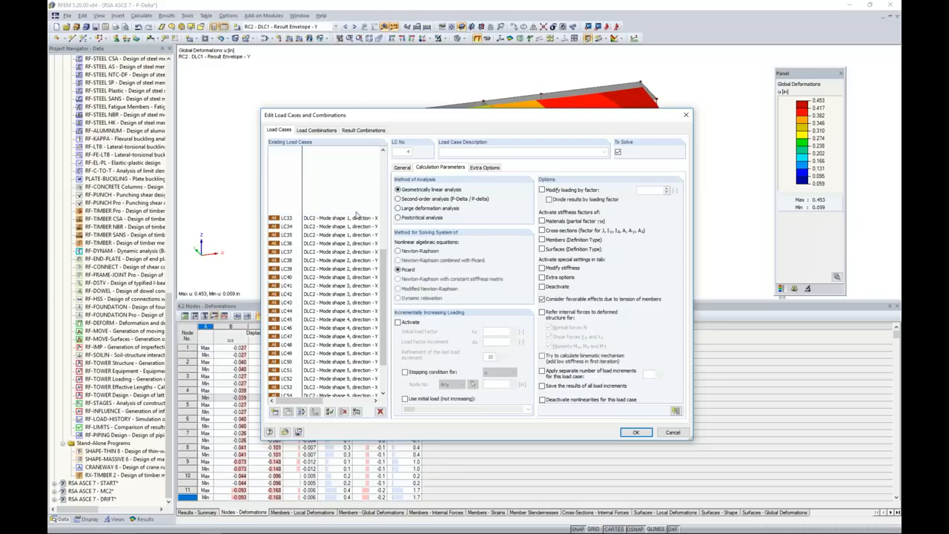
left_click_drag(382, 259, 380, 289)
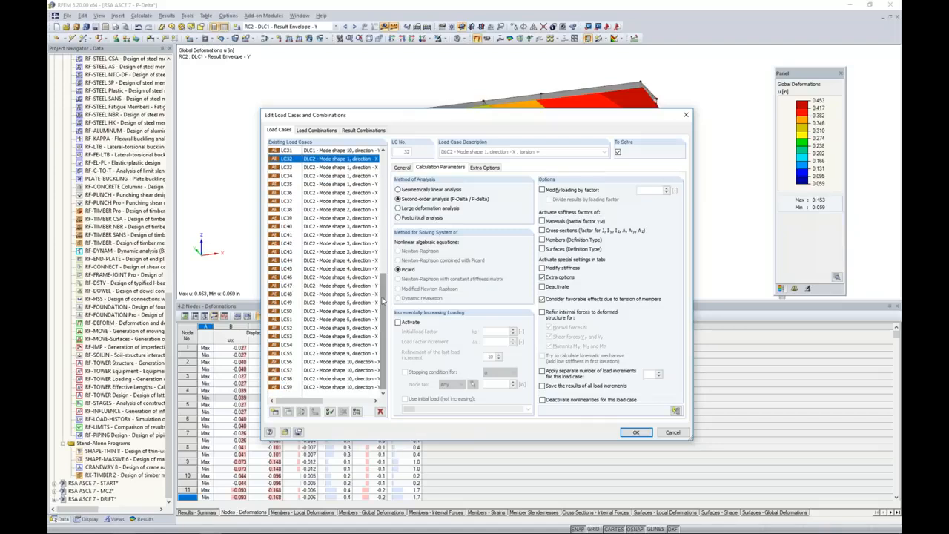
left_click(365, 387, "shift")
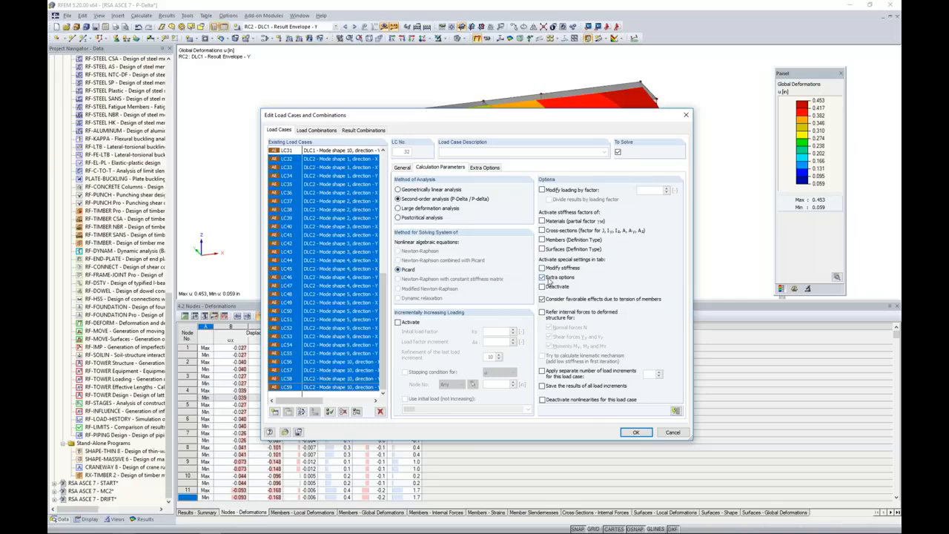
left_click(488, 169)
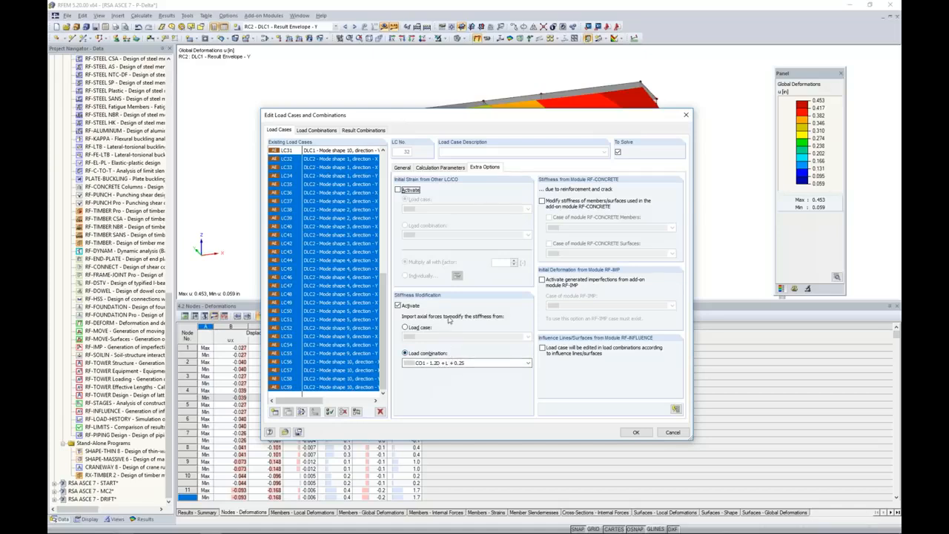
Review the calculation parameters and included loading of result combination RC5, and close the load case editor without saving
left_click(379, 131)
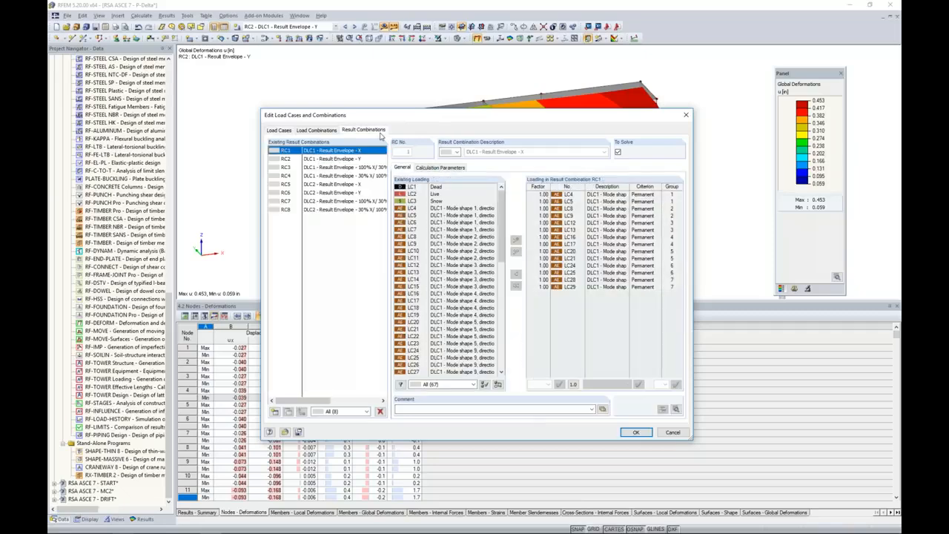
left_click(353, 185)
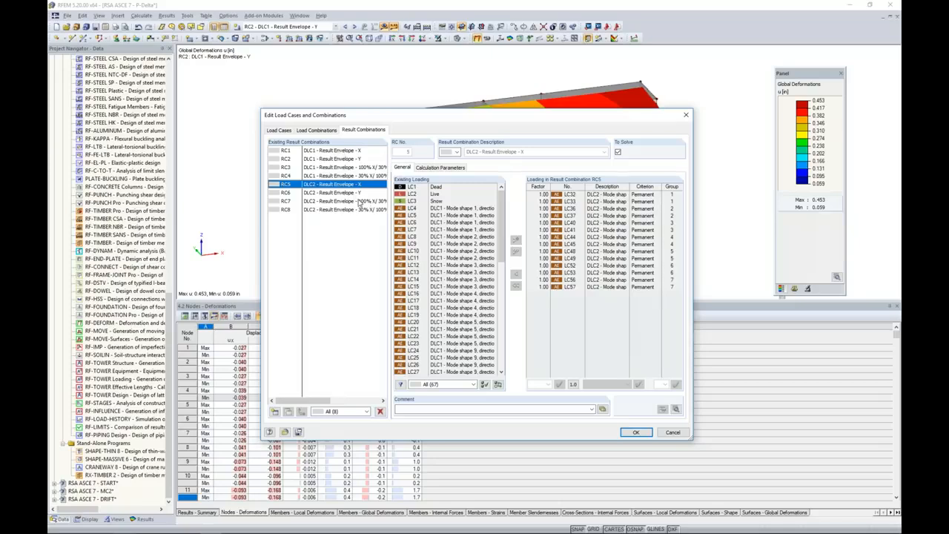
left_click(427, 168)
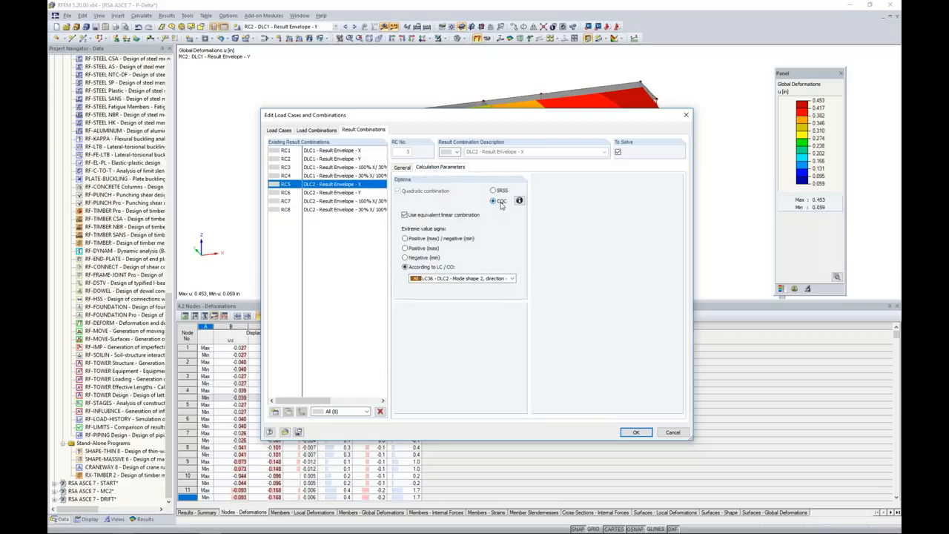
left_click(405, 169)
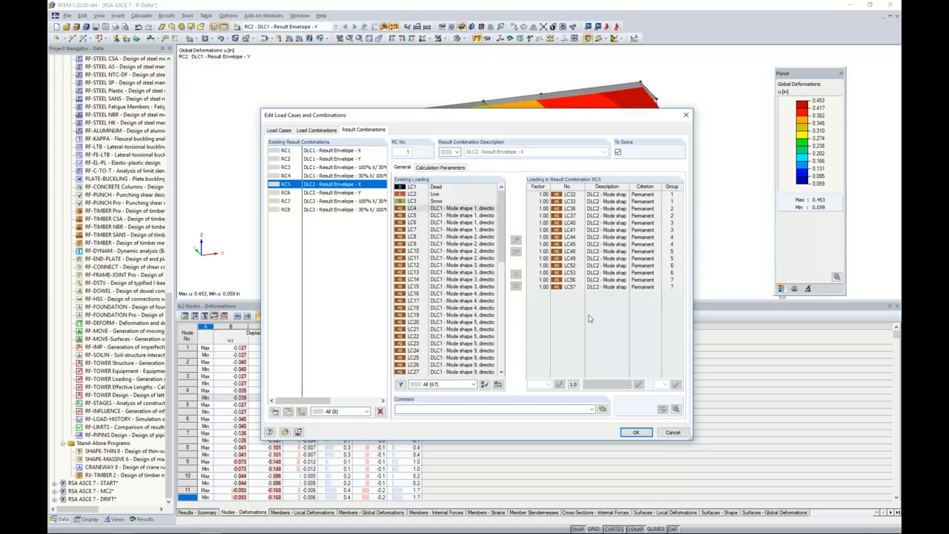
left_click(673, 433)
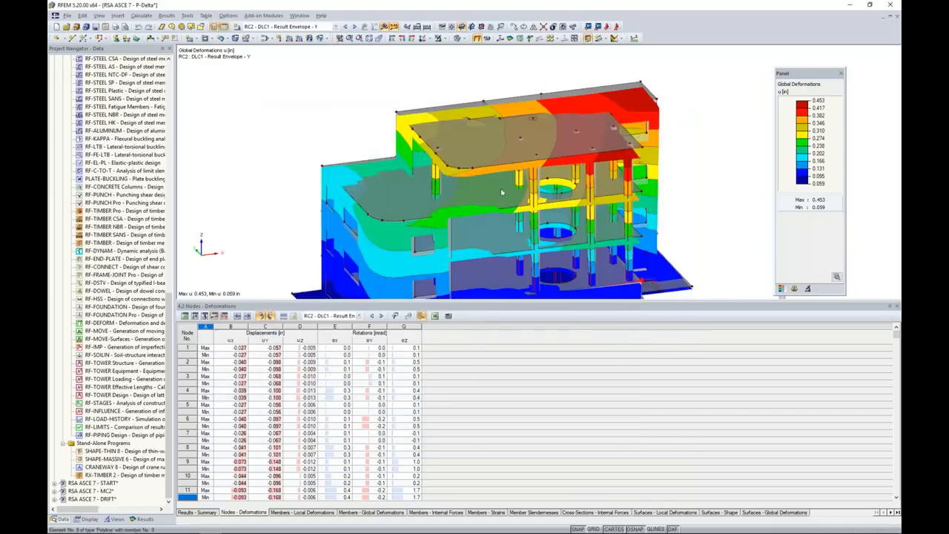
Compare the global deformations of RC5 (DLC2 Result Envelope - X) and RC1 (DLC1 Result Envelope - X) in an enlarged model view
left_click(335, 28)
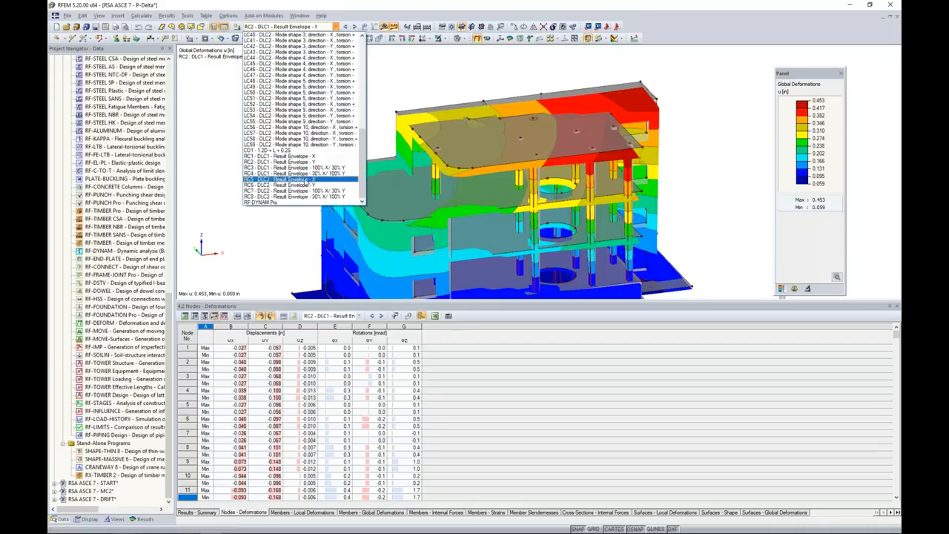
left_click(303, 179)
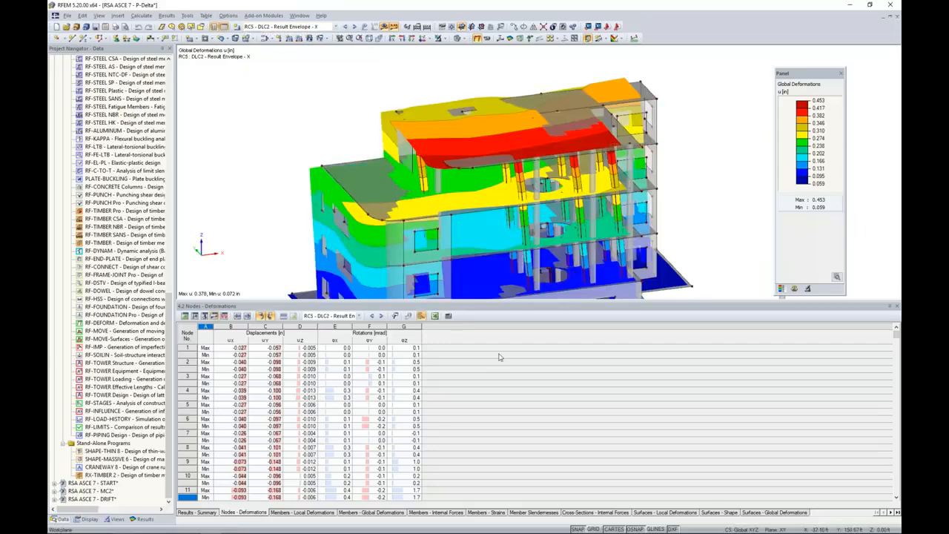
left_click_drag(496, 301, 496, 413)
left_click(143, 518)
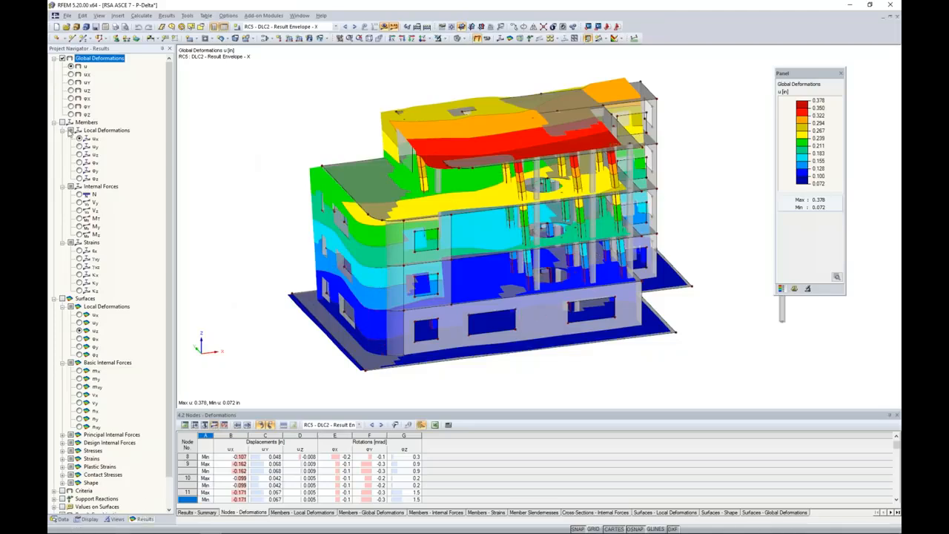
left_click(298, 28)
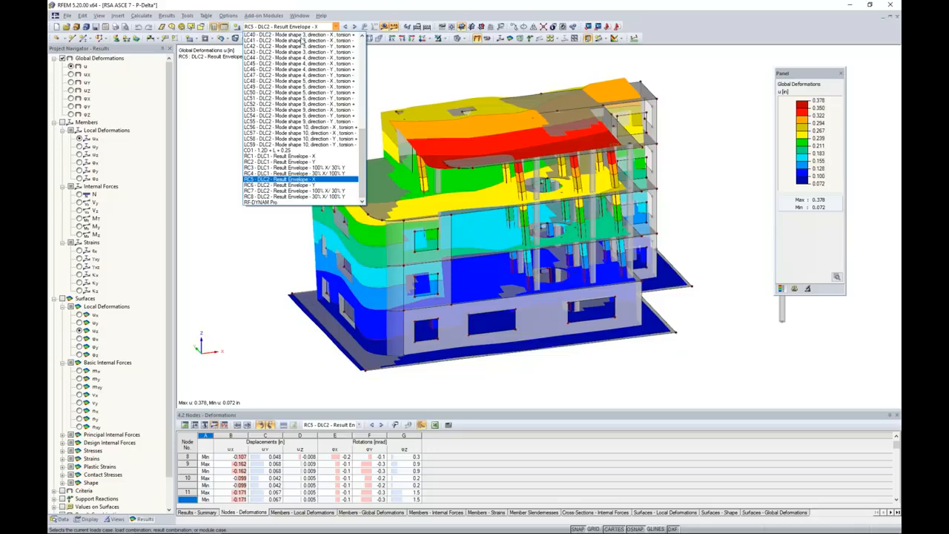
left_click(302, 157)
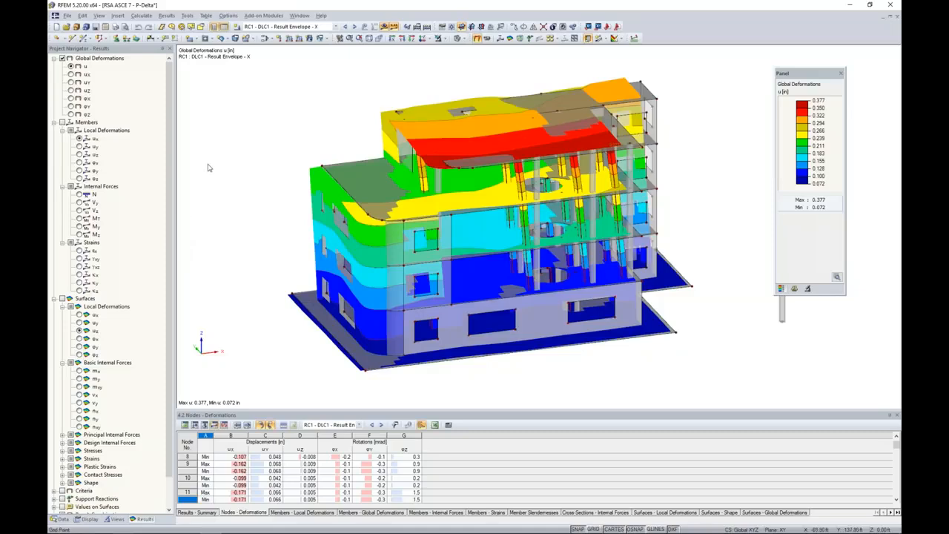
Create a new result combination and add load combination CO1 - 1.2D + L + 0.2S to it
left_click(262, 41)
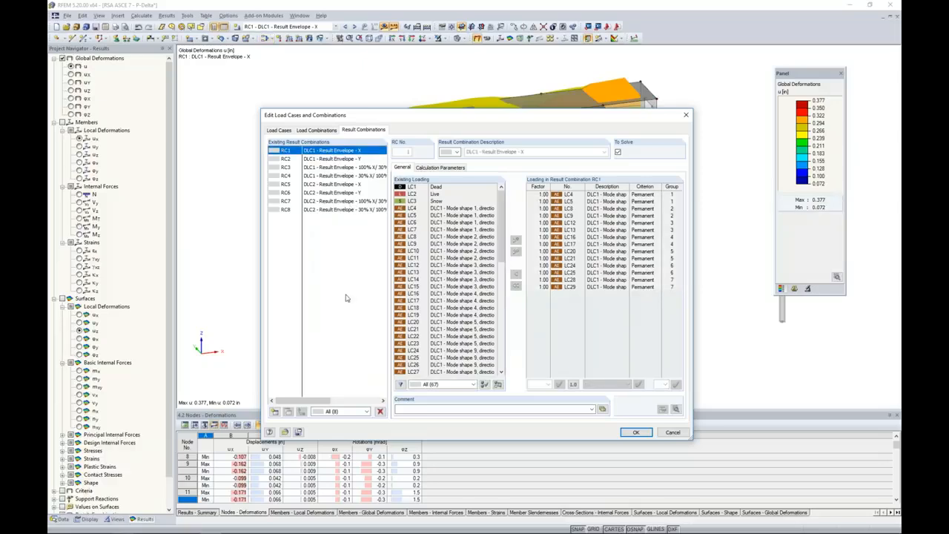
left_click(274, 410)
left_click(307, 337)
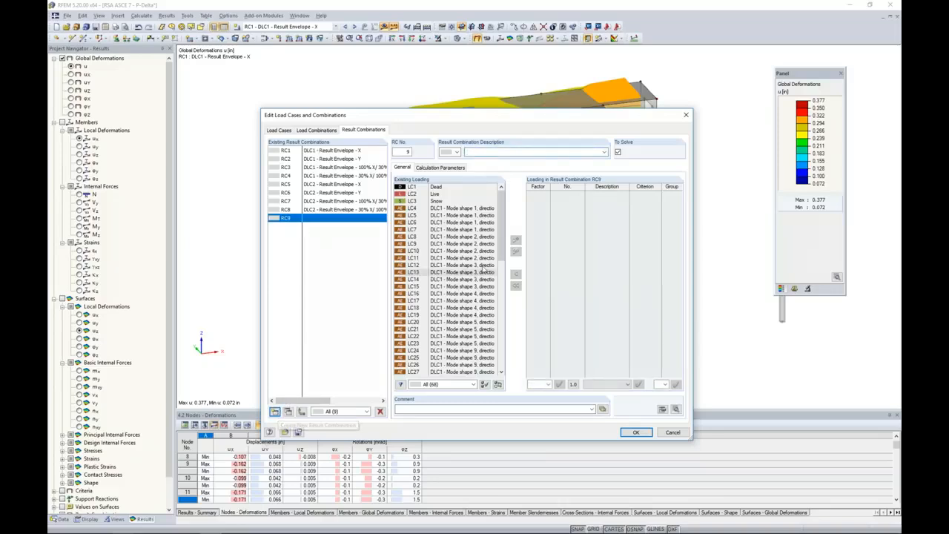
scroll(482, 270, "down", 14)
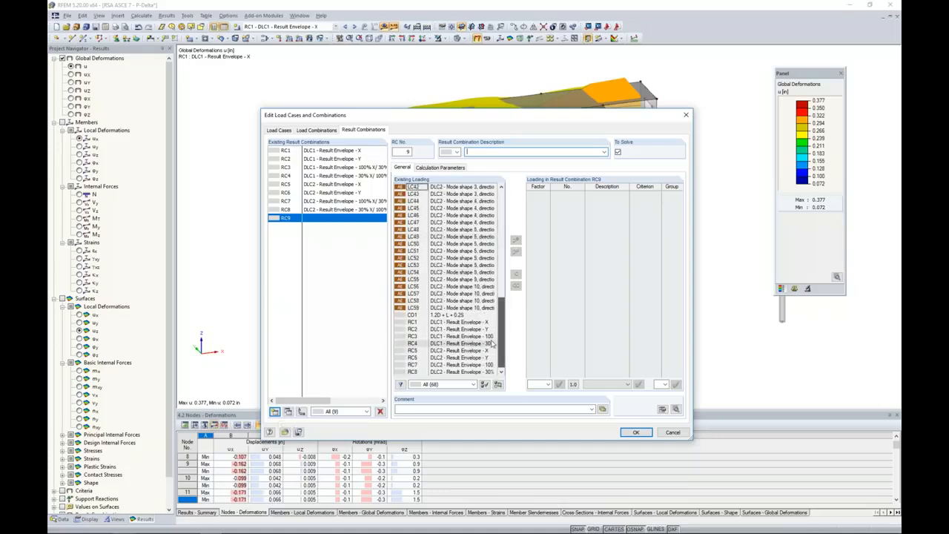
double_click(441, 315)
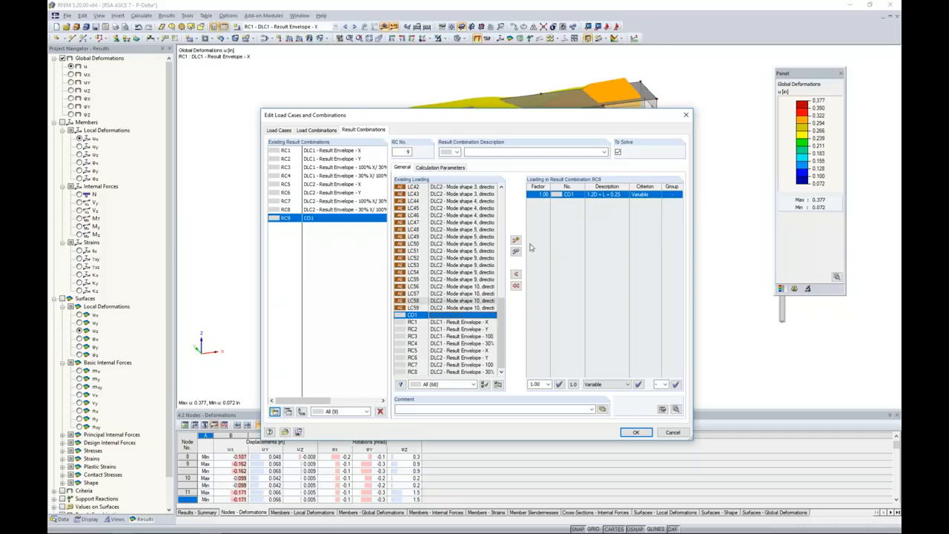
Add result combinations RC7 and RC8, the DLC2 100%/30% envelopes, to RC9 as alternatives in the same group
left_click(487, 364)
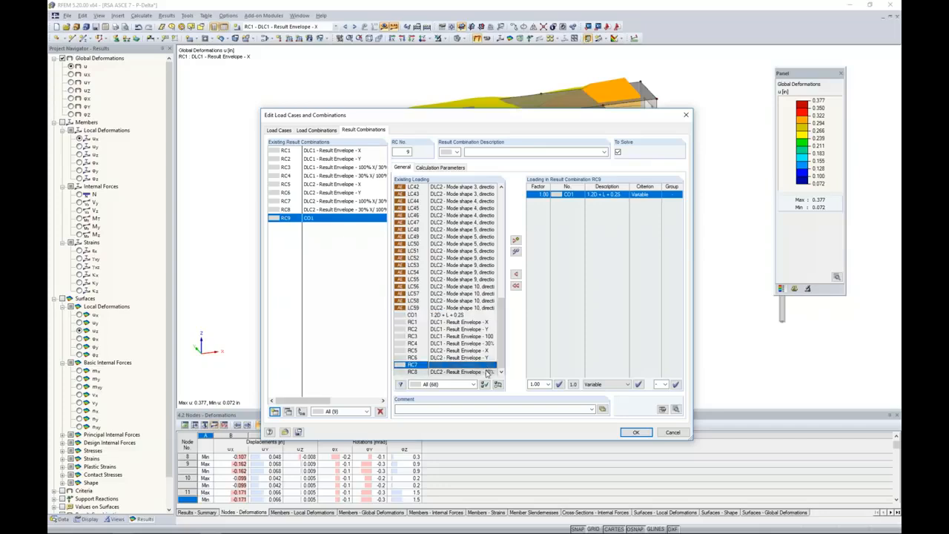
left_click(487, 372, "shift")
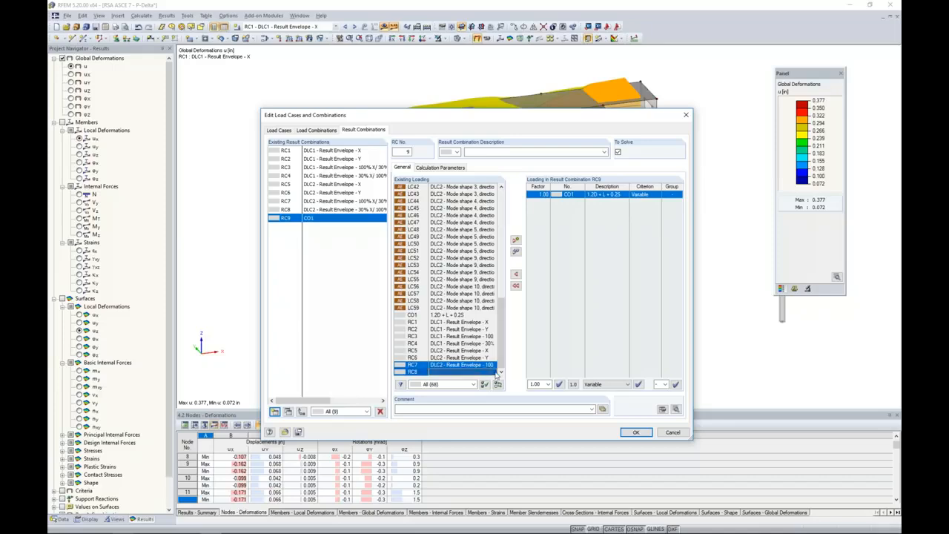
left_click(516, 253)
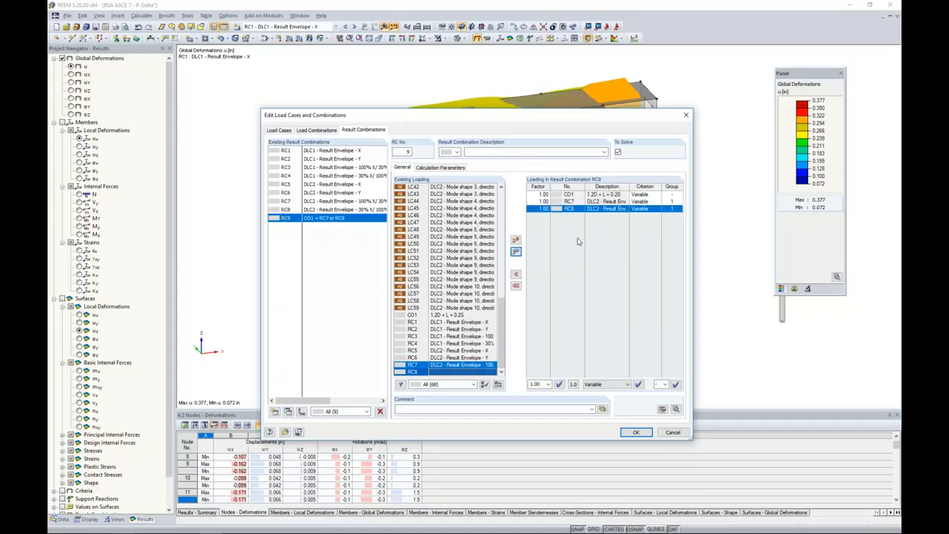
Set the criterion of load combination CO1 in RC9 to Permanent and apply the combination
left_click(642, 195)
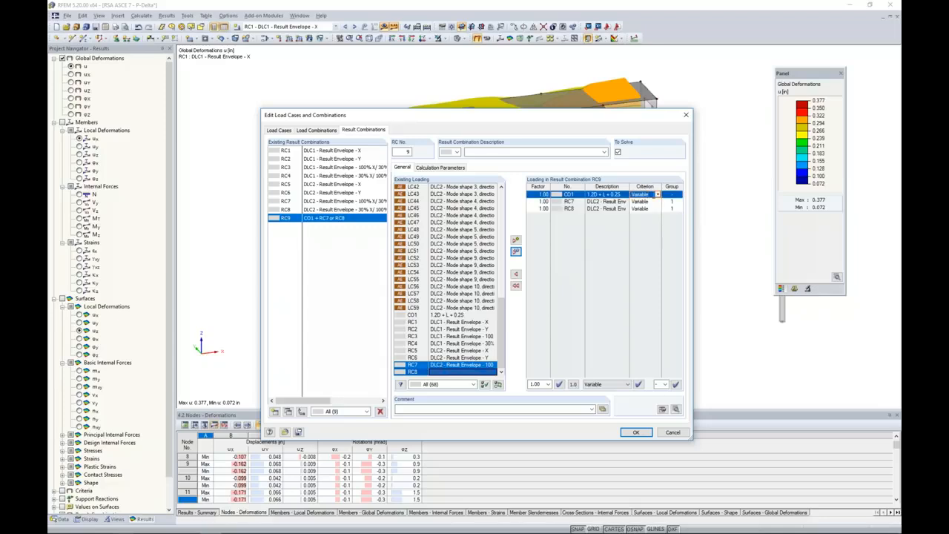
left_click(657, 195)
left_click(650, 202)
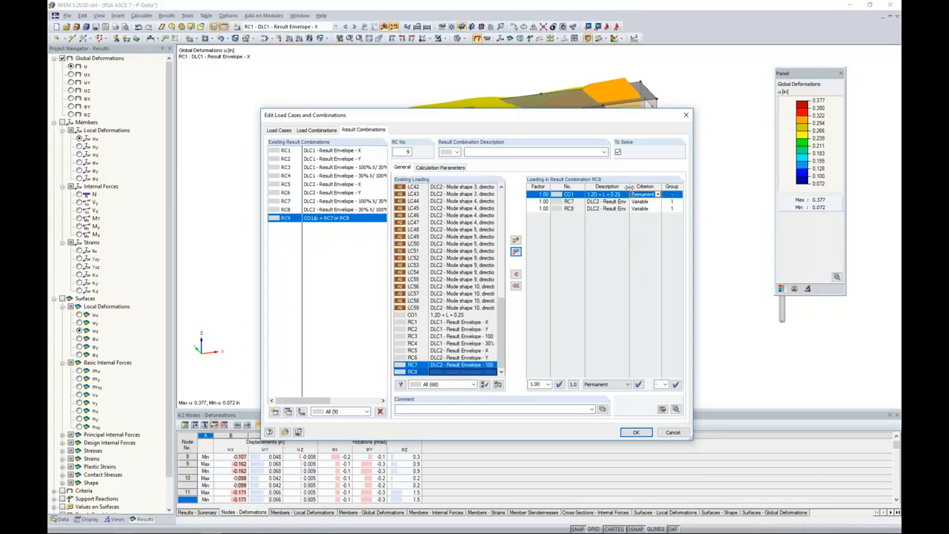
left_click_drag(630, 186, 652, 187)
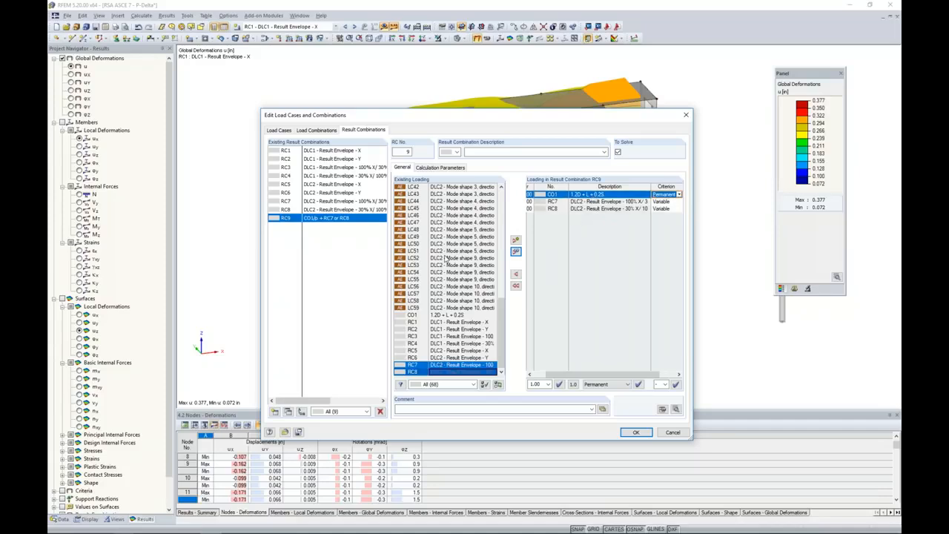
left_click(635, 432)
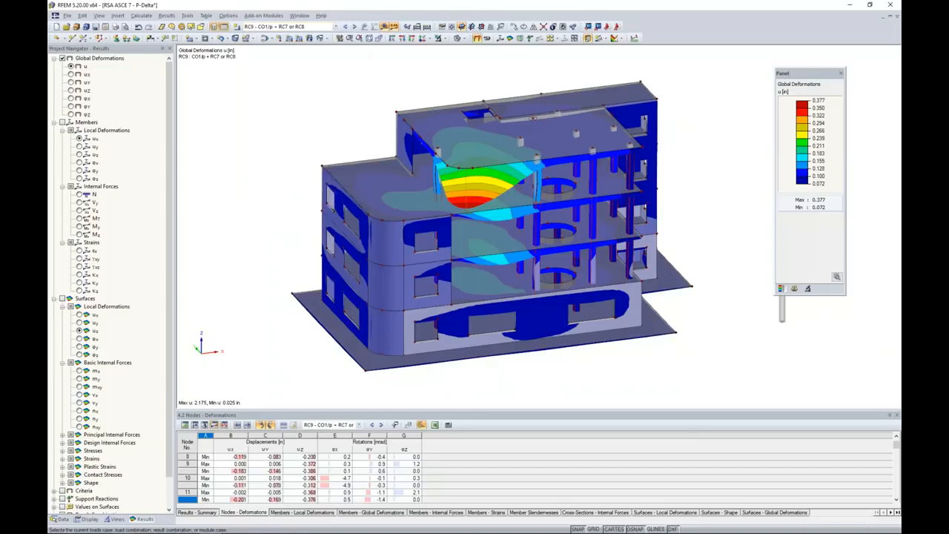
Display the global deformations of RC9 - CO1/p + RC7 or RC8 in the X direction on the model
left_click(336, 26)
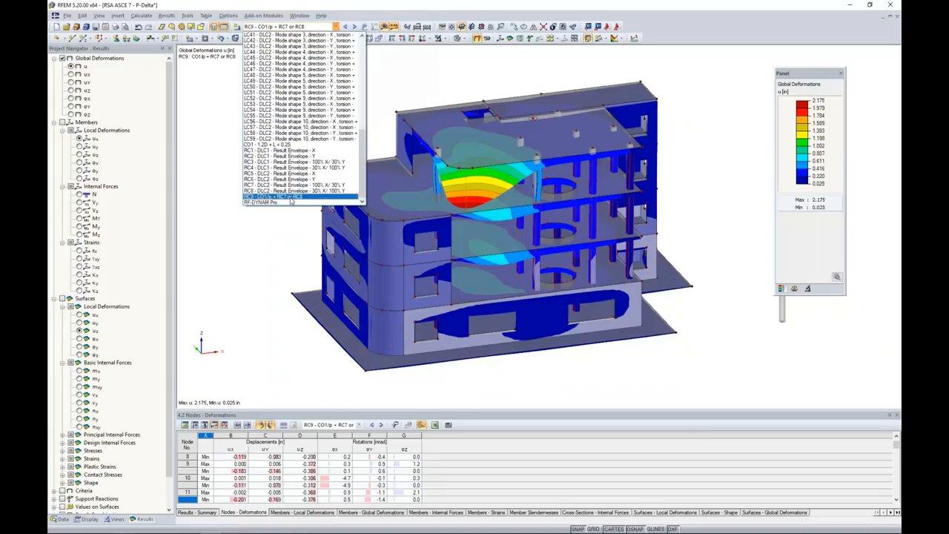
left_click(289, 197)
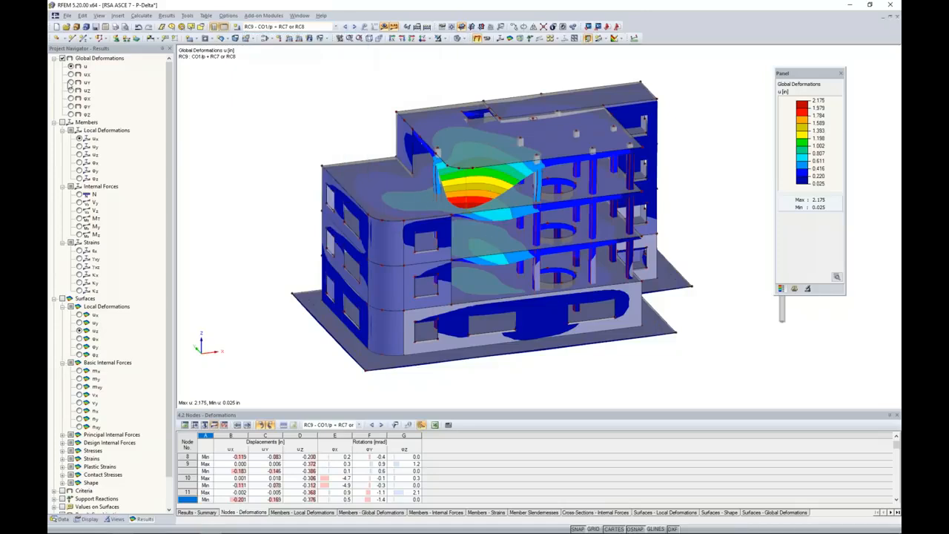
left_click(71, 74)
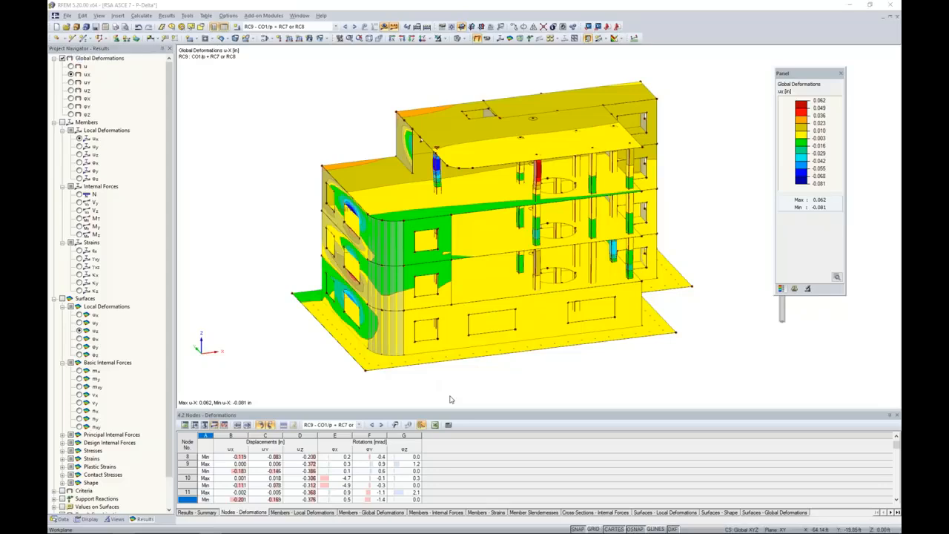
key("super+Tab")
left_click(461, 169)
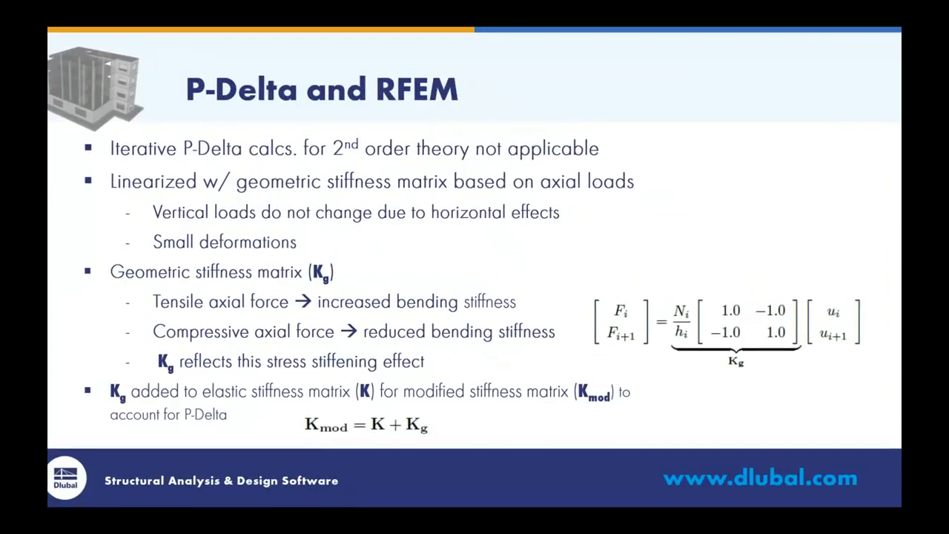
key("Right")
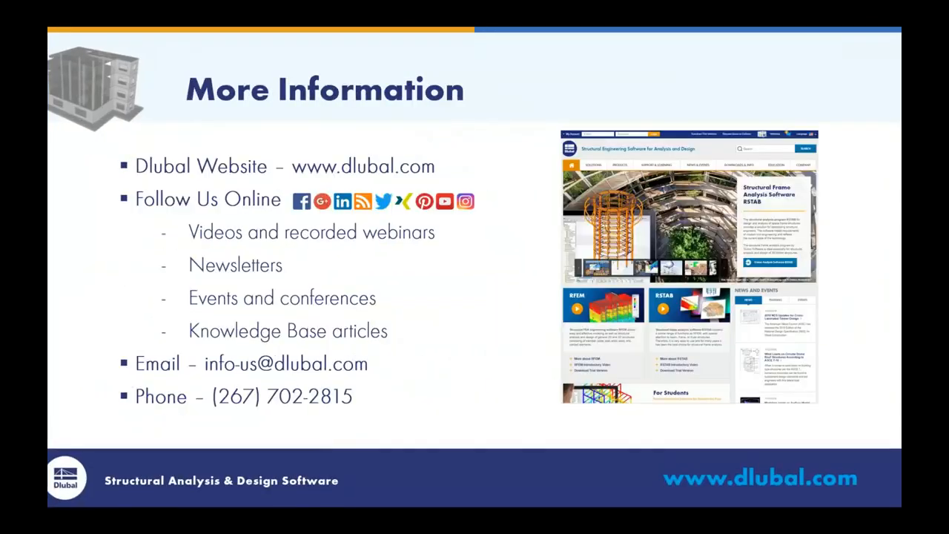